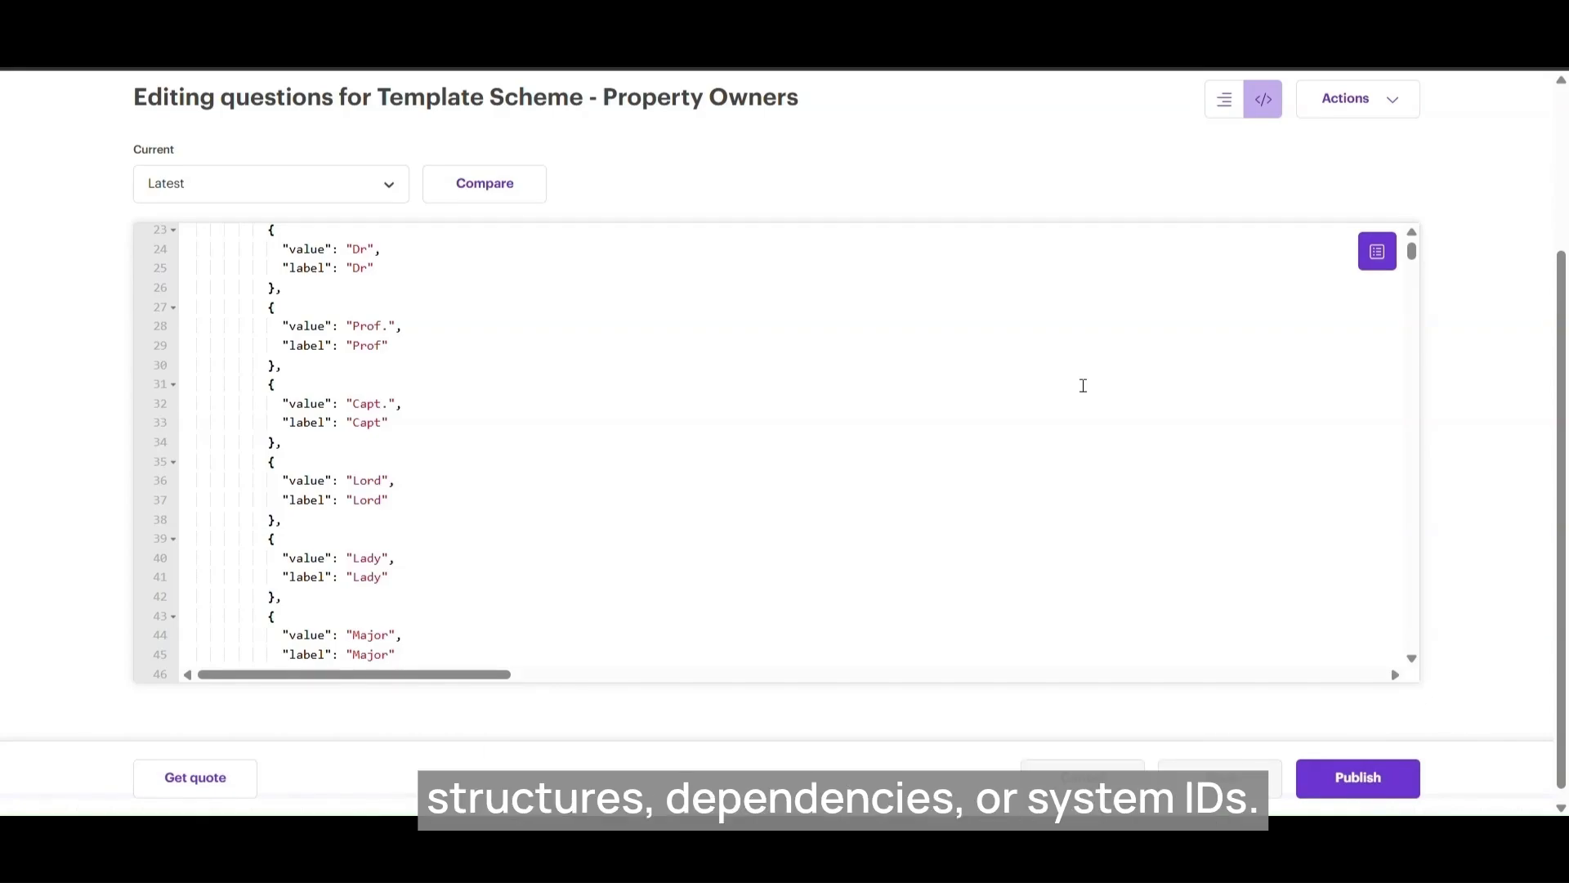
# - Return to the beginning of the question set's code and switch back to the visual question editor
pyautogui.scroll(6, 1083, 385)
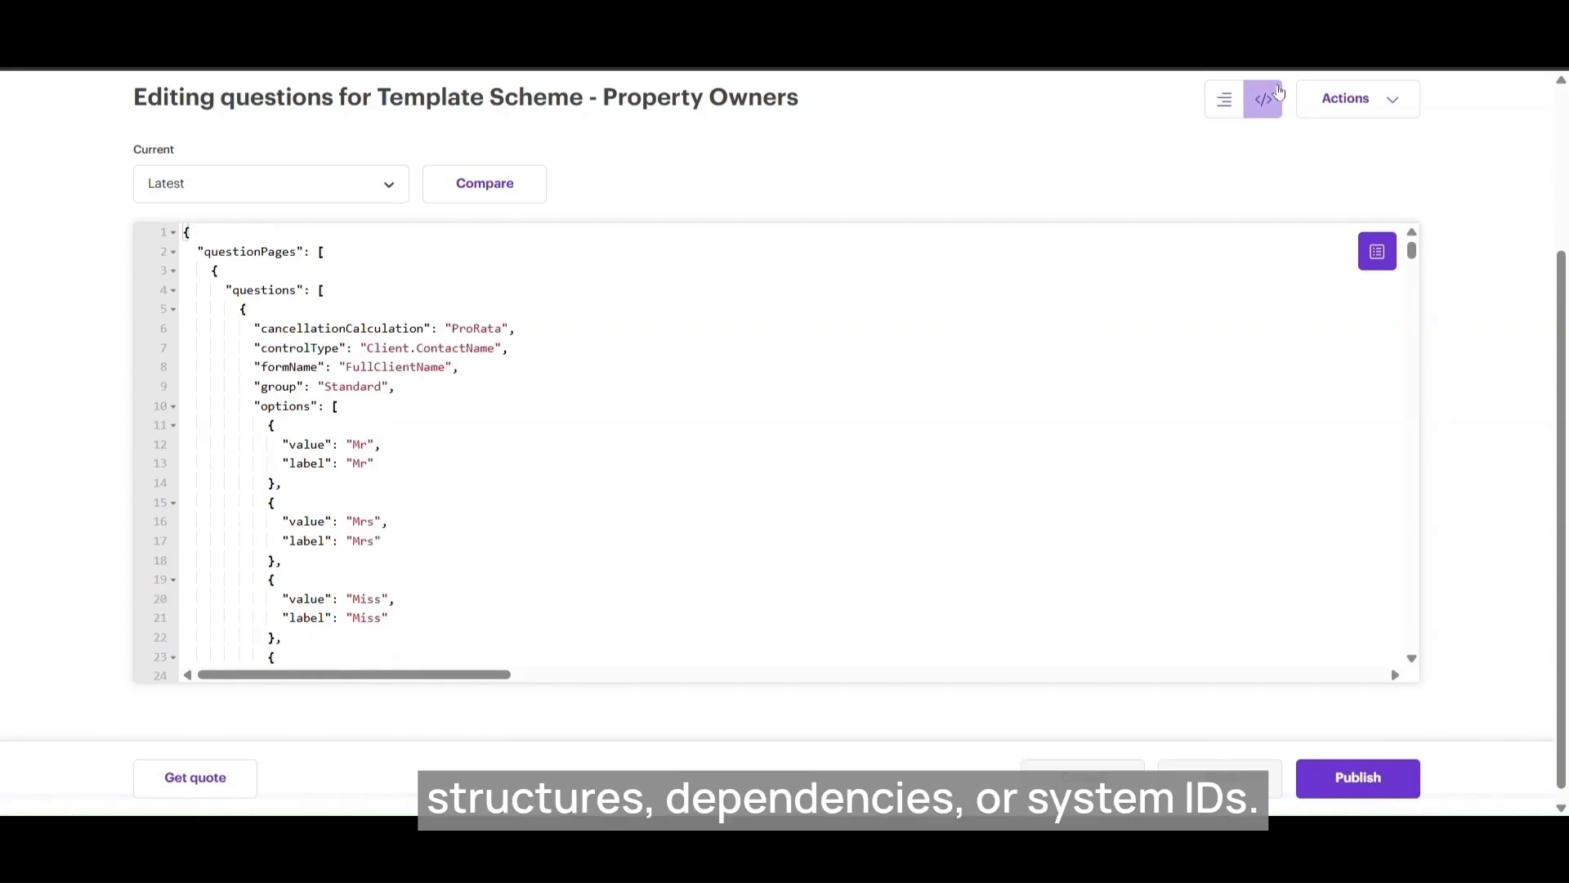
pyautogui.click(1240, 101)
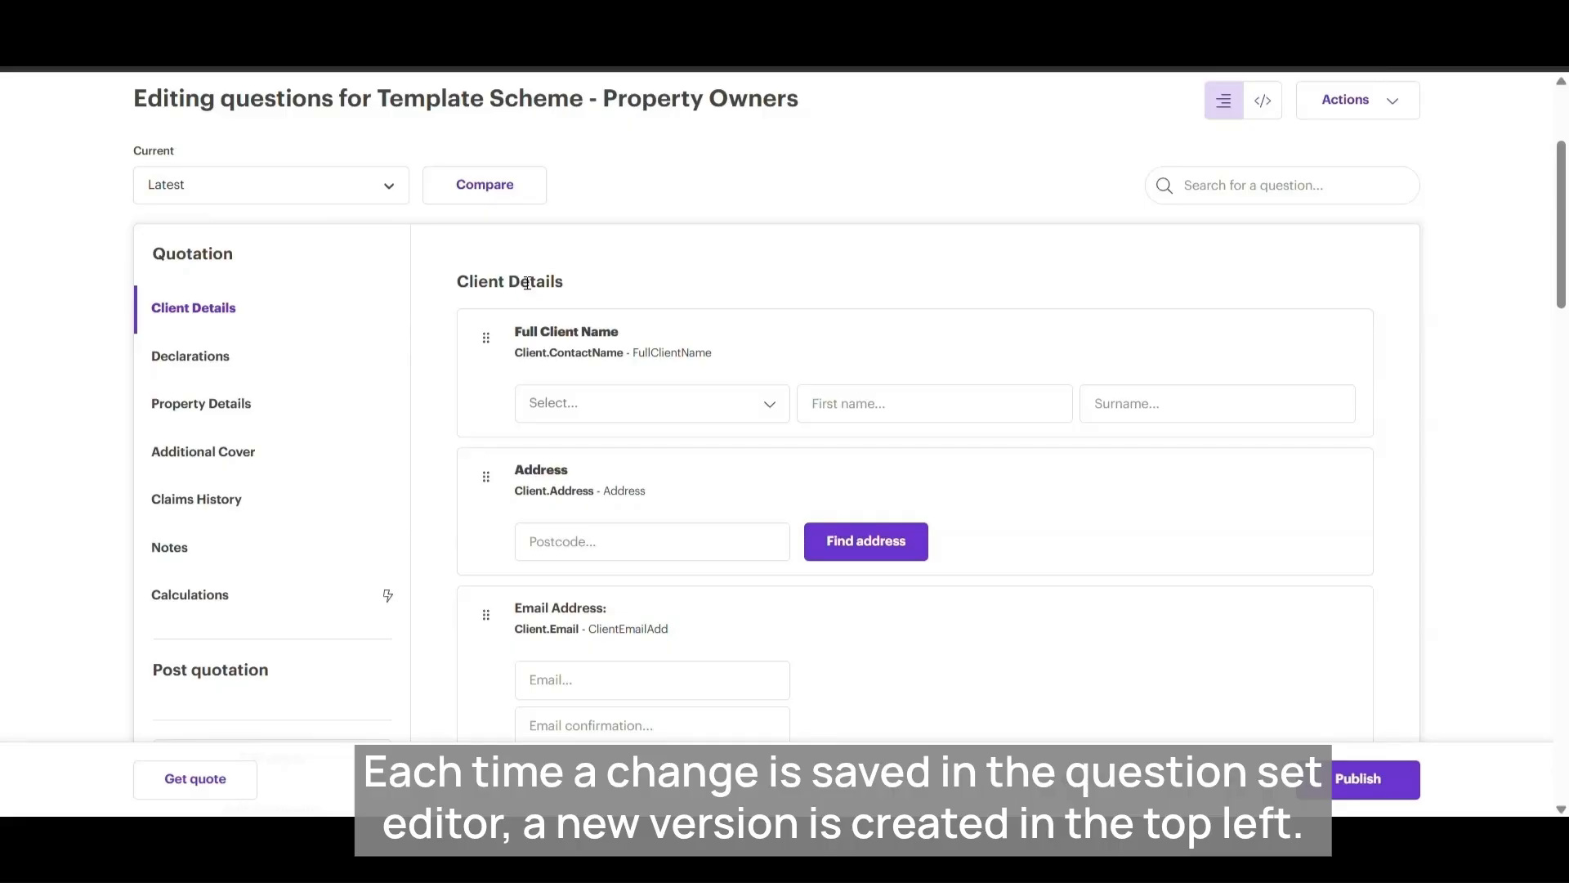
pyautogui.click(386, 190)
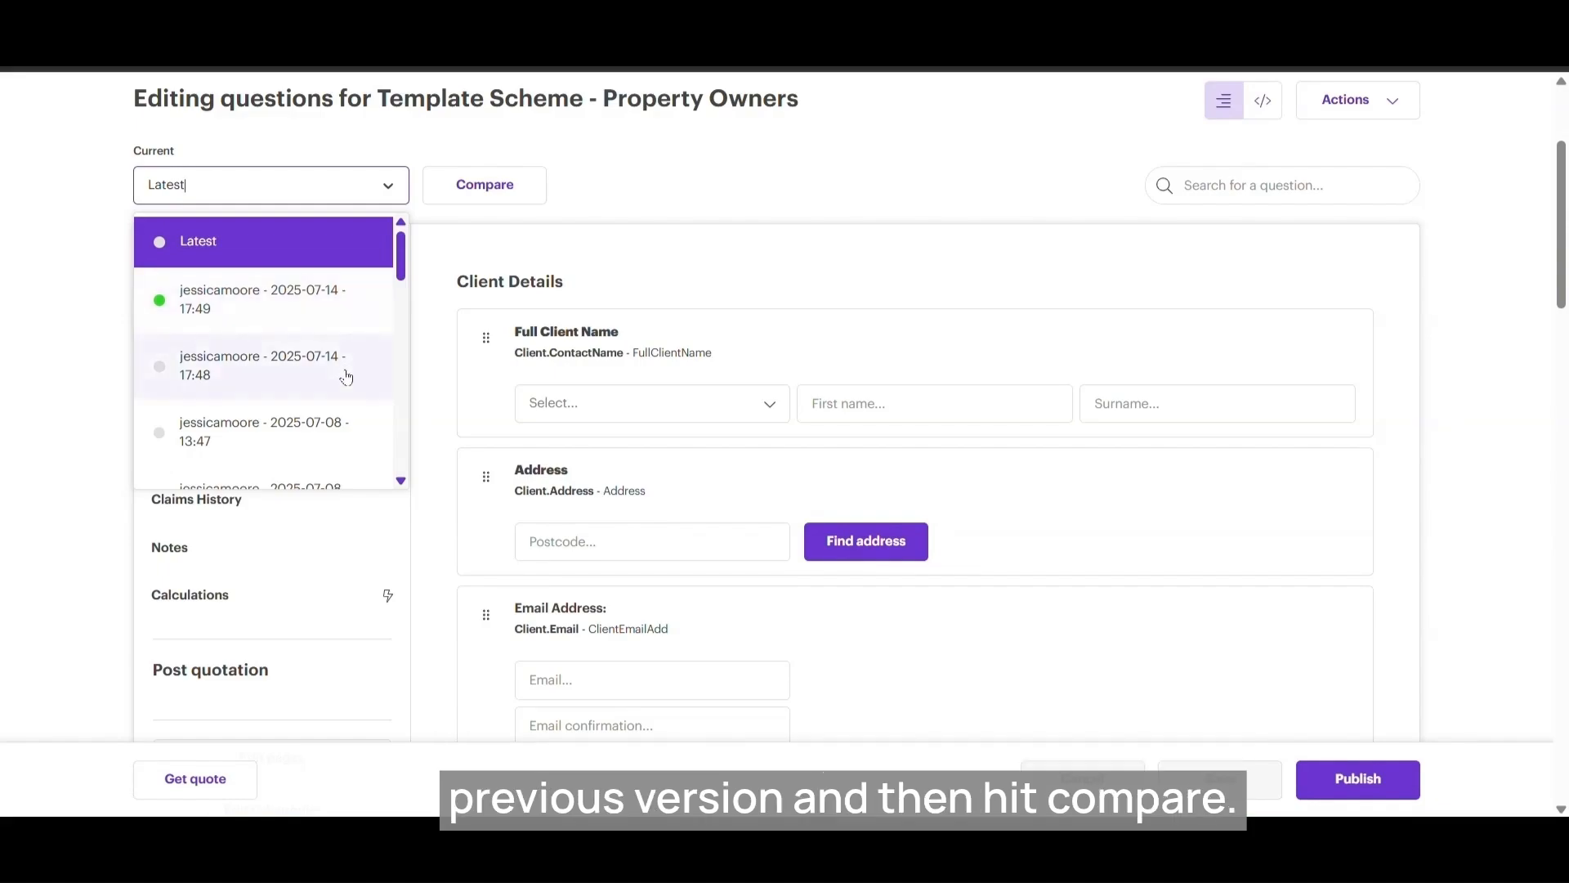
pyautogui.scroll(-1, 343, 360)
pyautogui.click(323, 358)
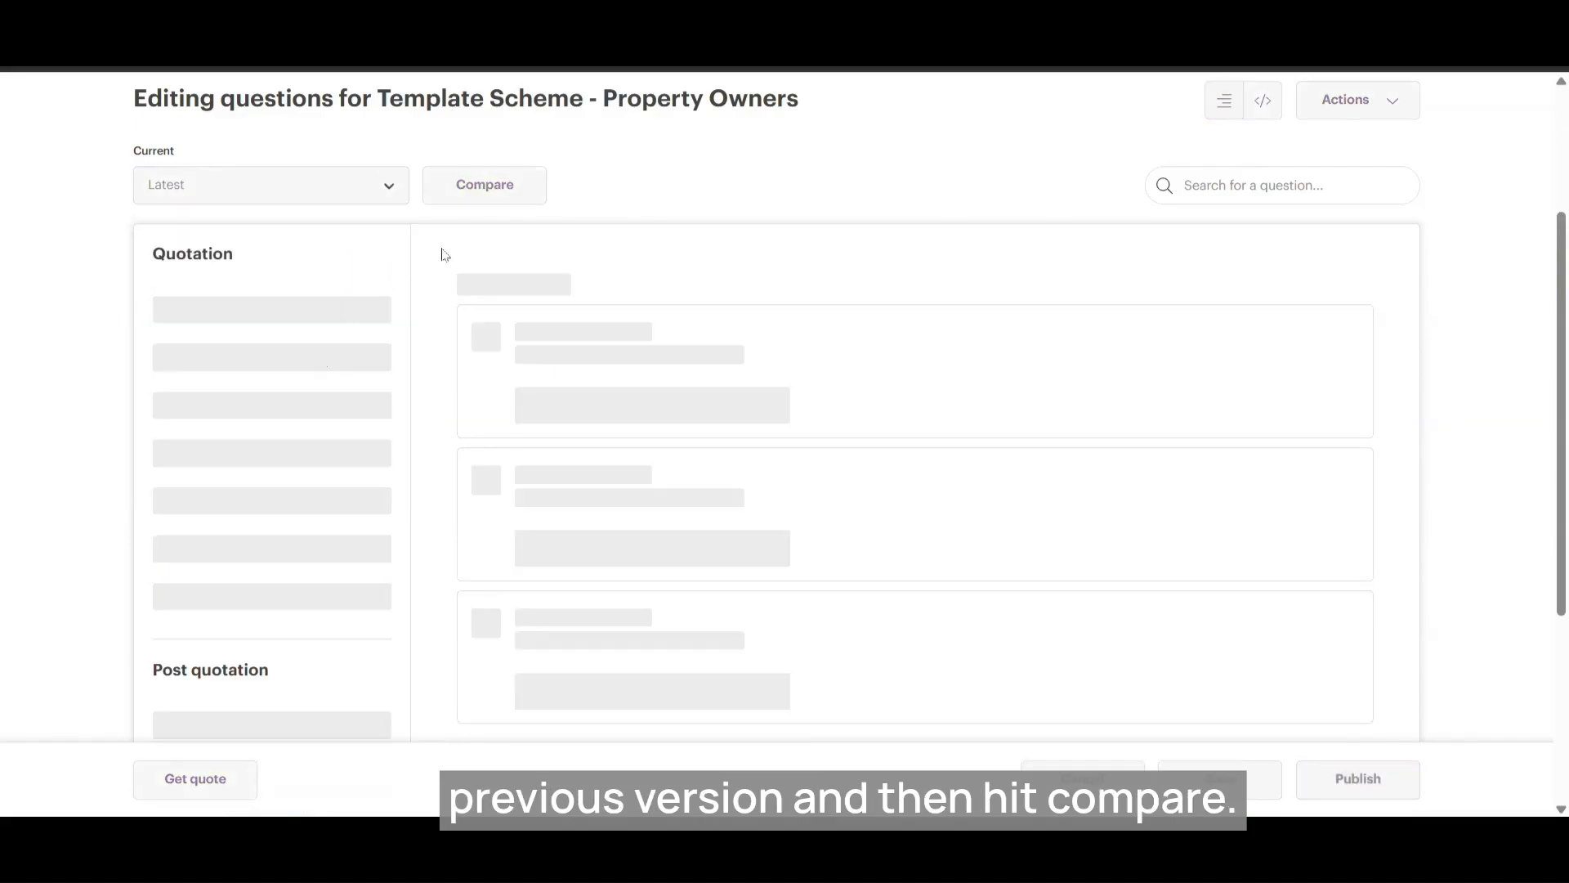
pyautogui.click(483, 202)
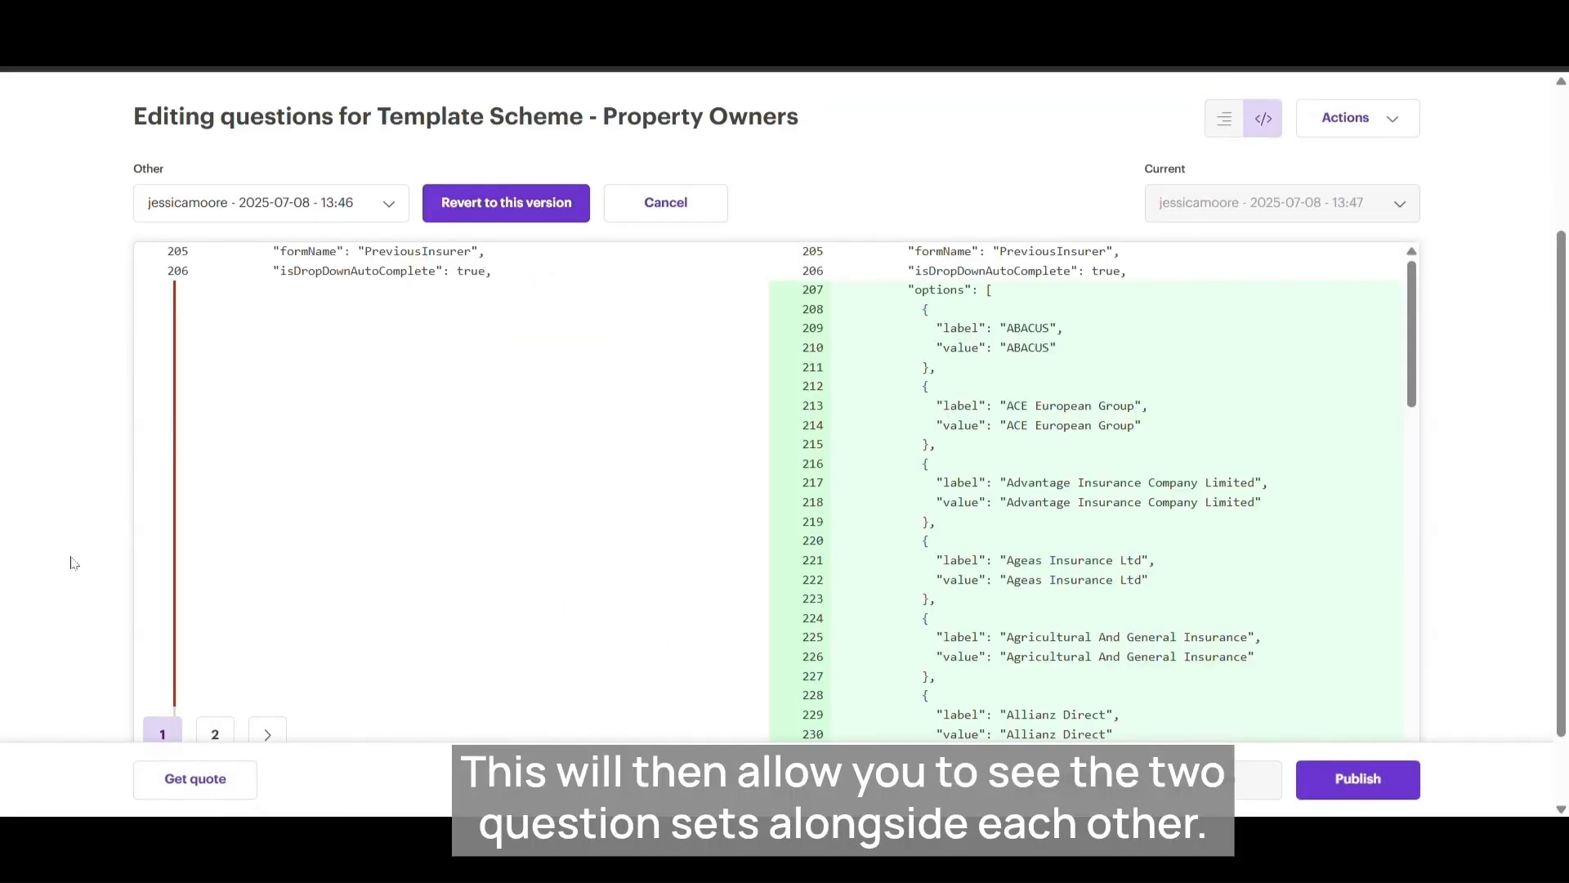
pyautogui.scroll(-1, 72, 562)
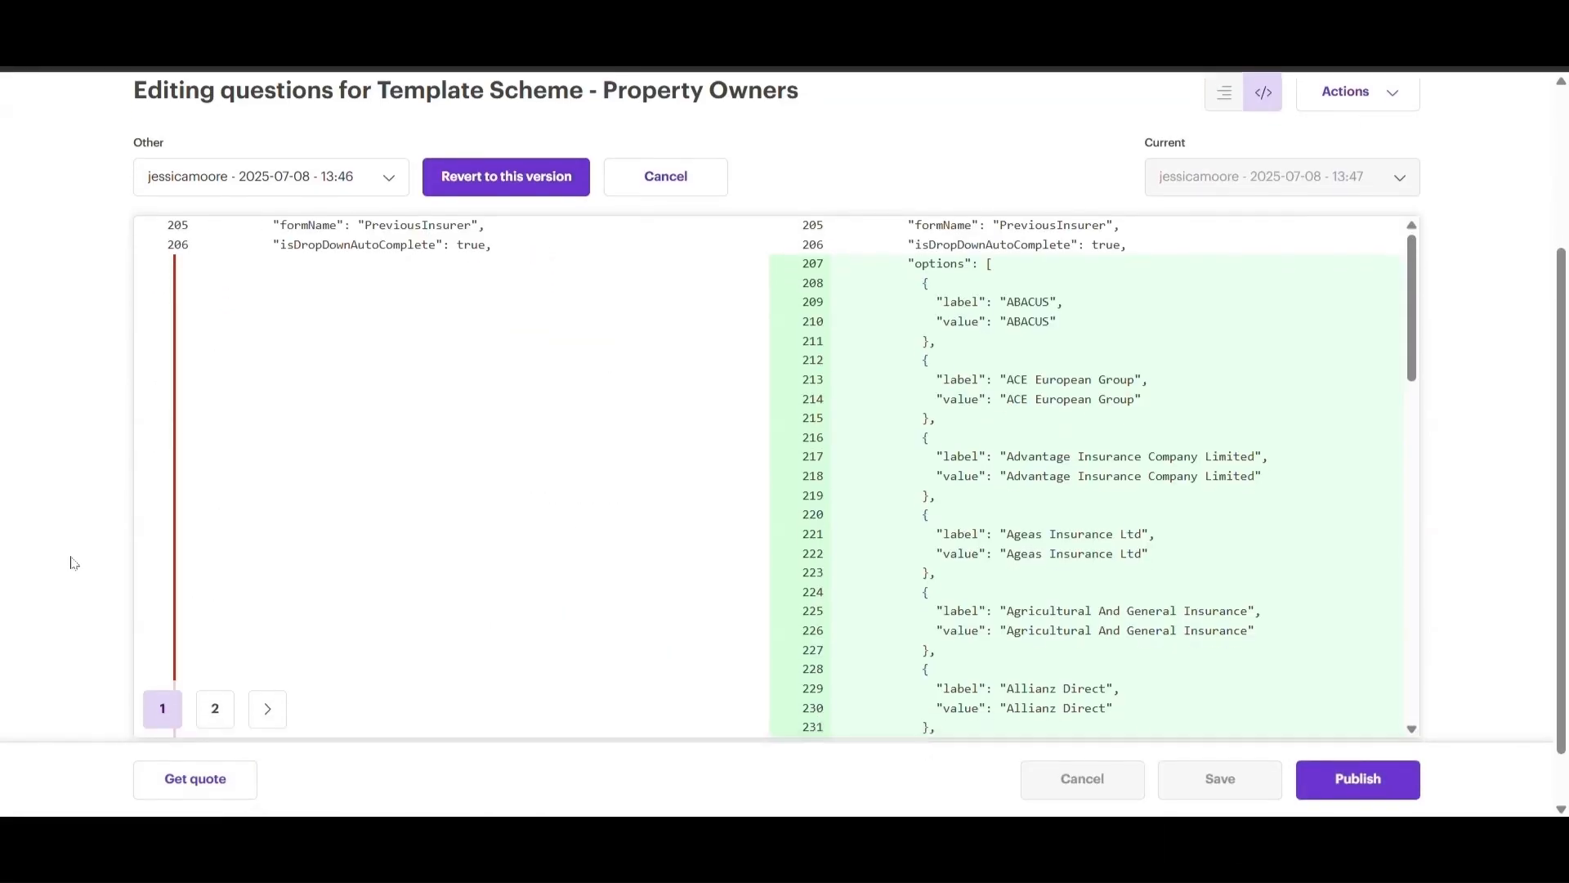
pyautogui.scroll(1, 74, 563)
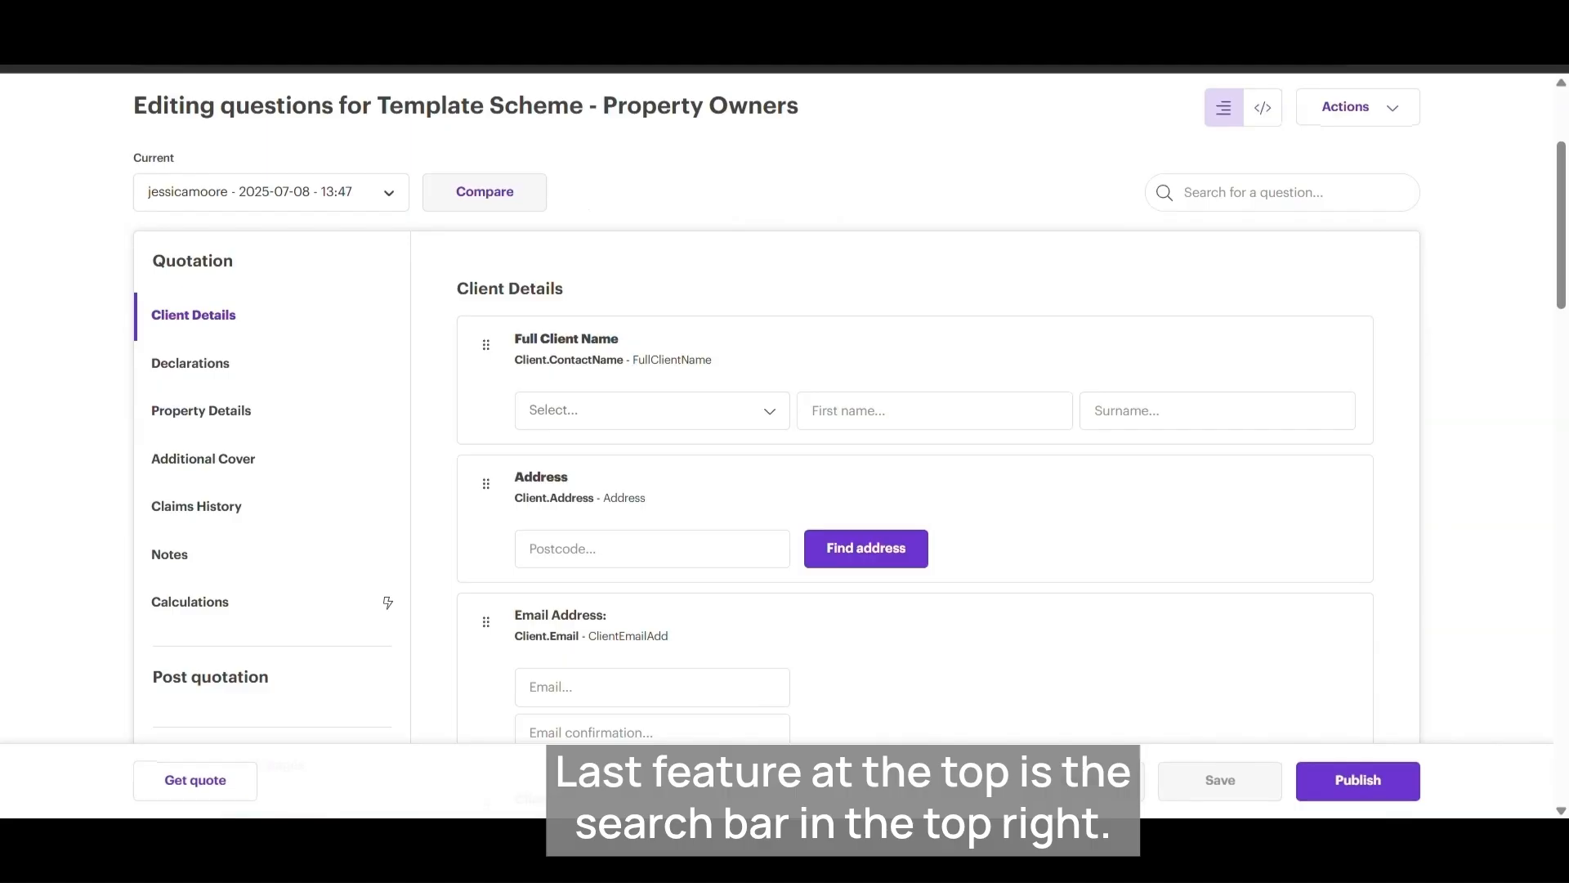
# - Search the question set for "email"
pyautogui.click(1236, 207)
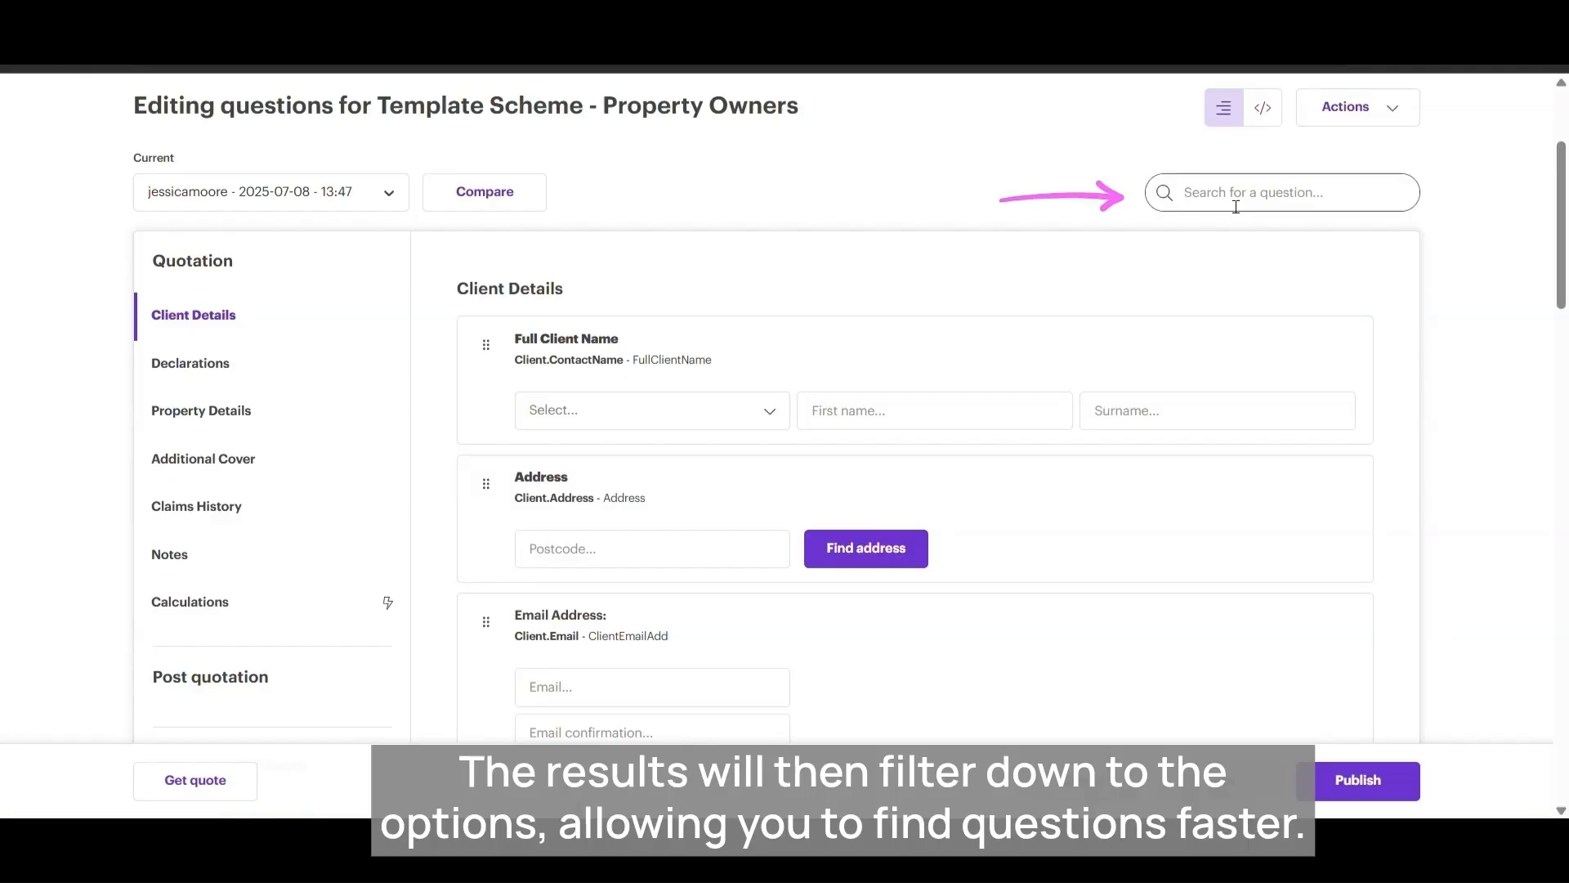
pyautogui.write('email')
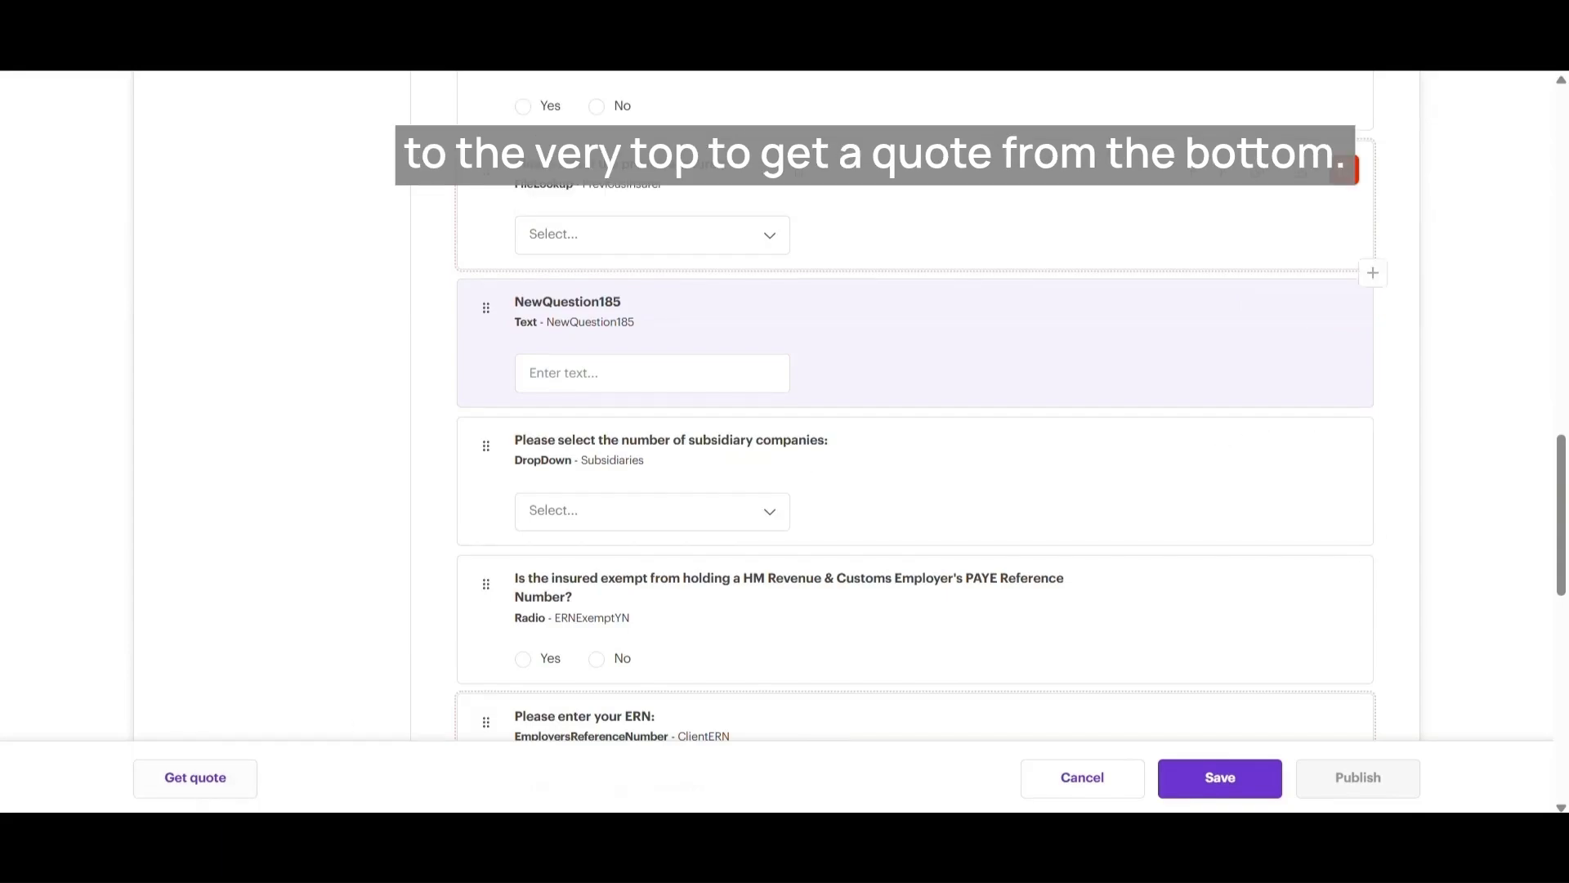
# - Save the question set with the new text question following the previous insurer question
pyautogui.scroll(10, 813, 193)
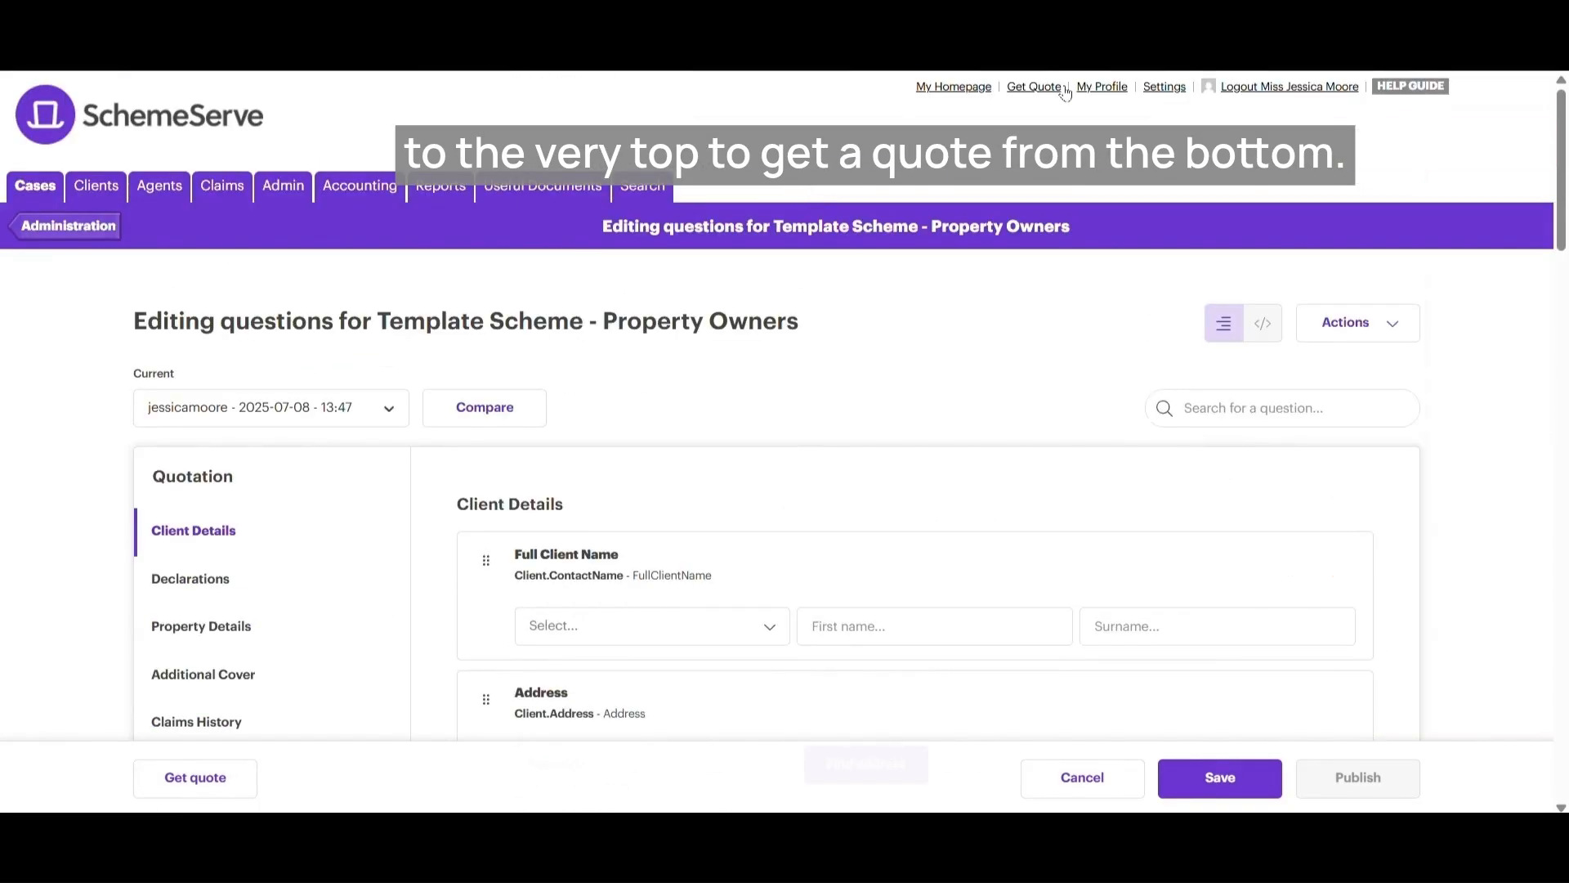
pyautogui.scroll(-3, 1004, 508)
pyautogui.scroll(-12, 1002, 508)
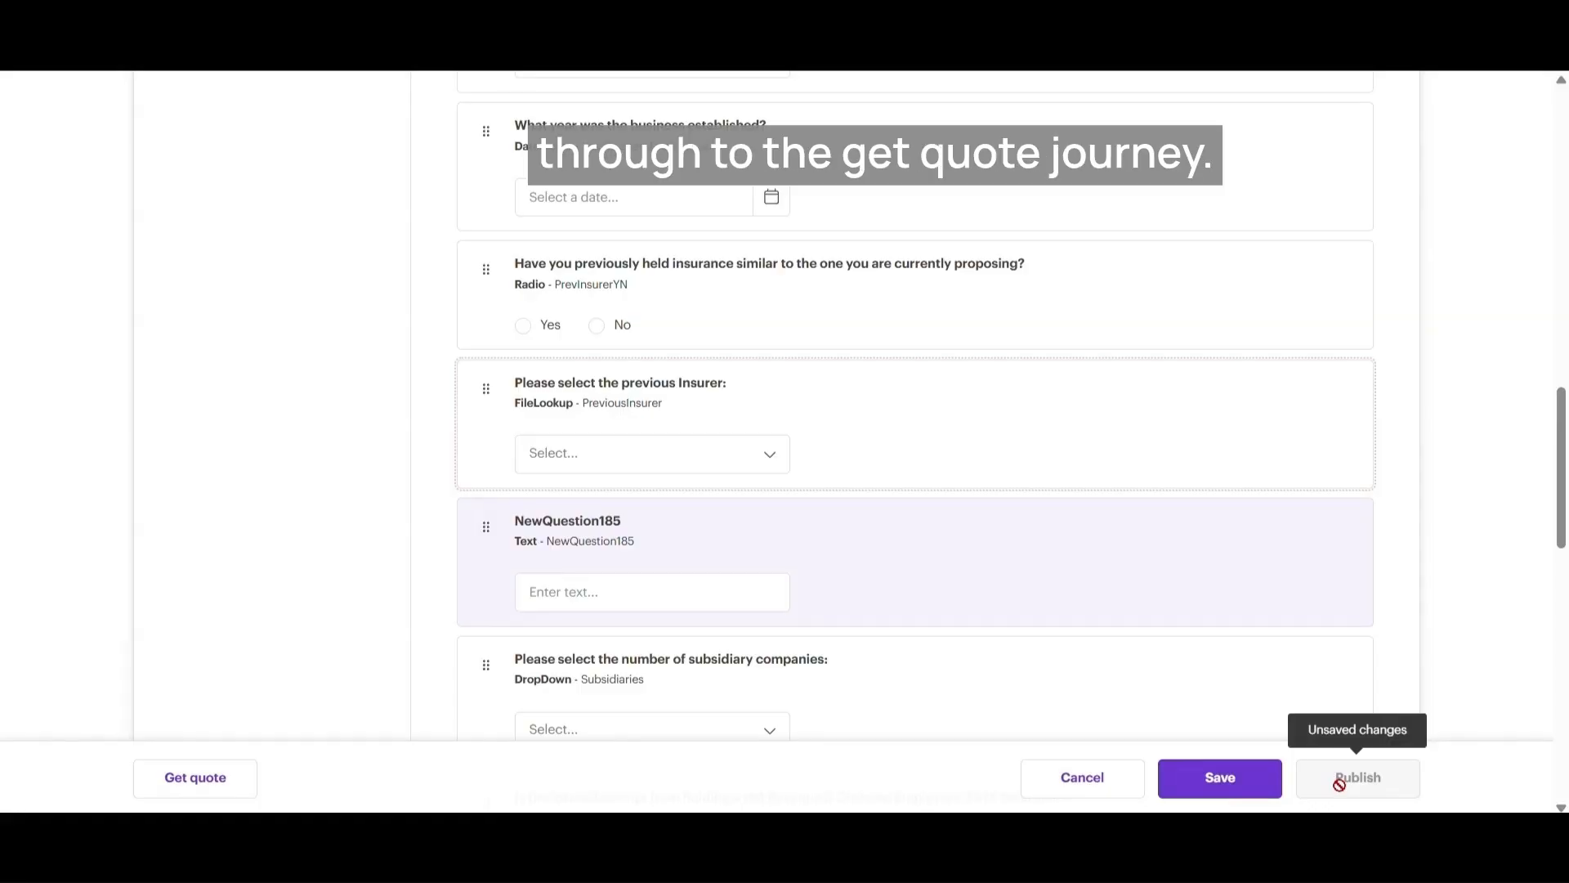
pyautogui.scroll(-2, 1343, 646)
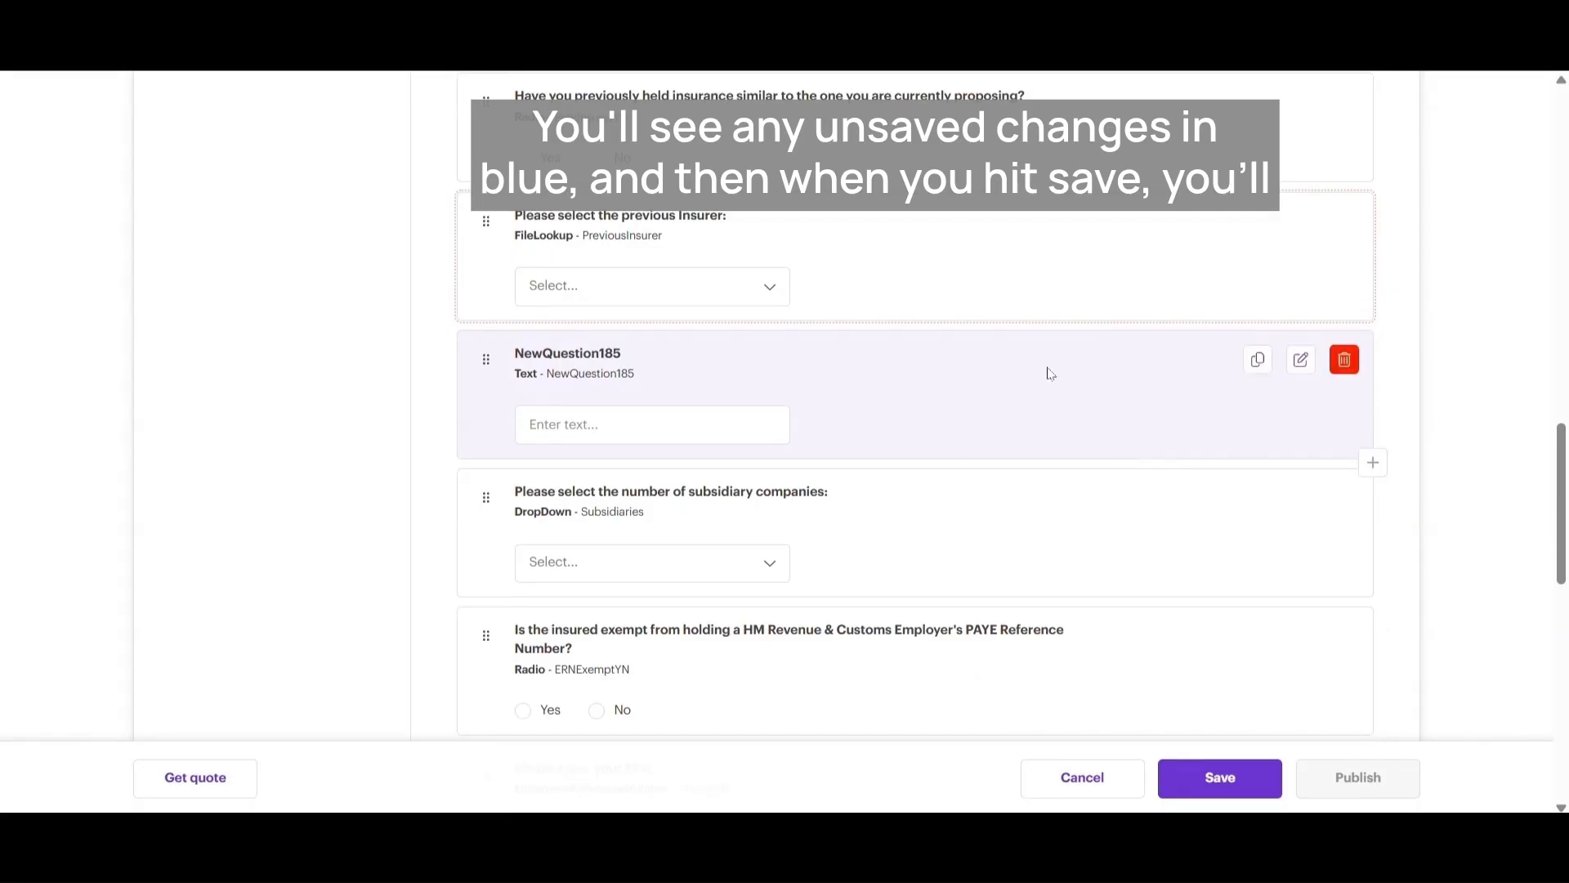
pyautogui.click(1187, 779)
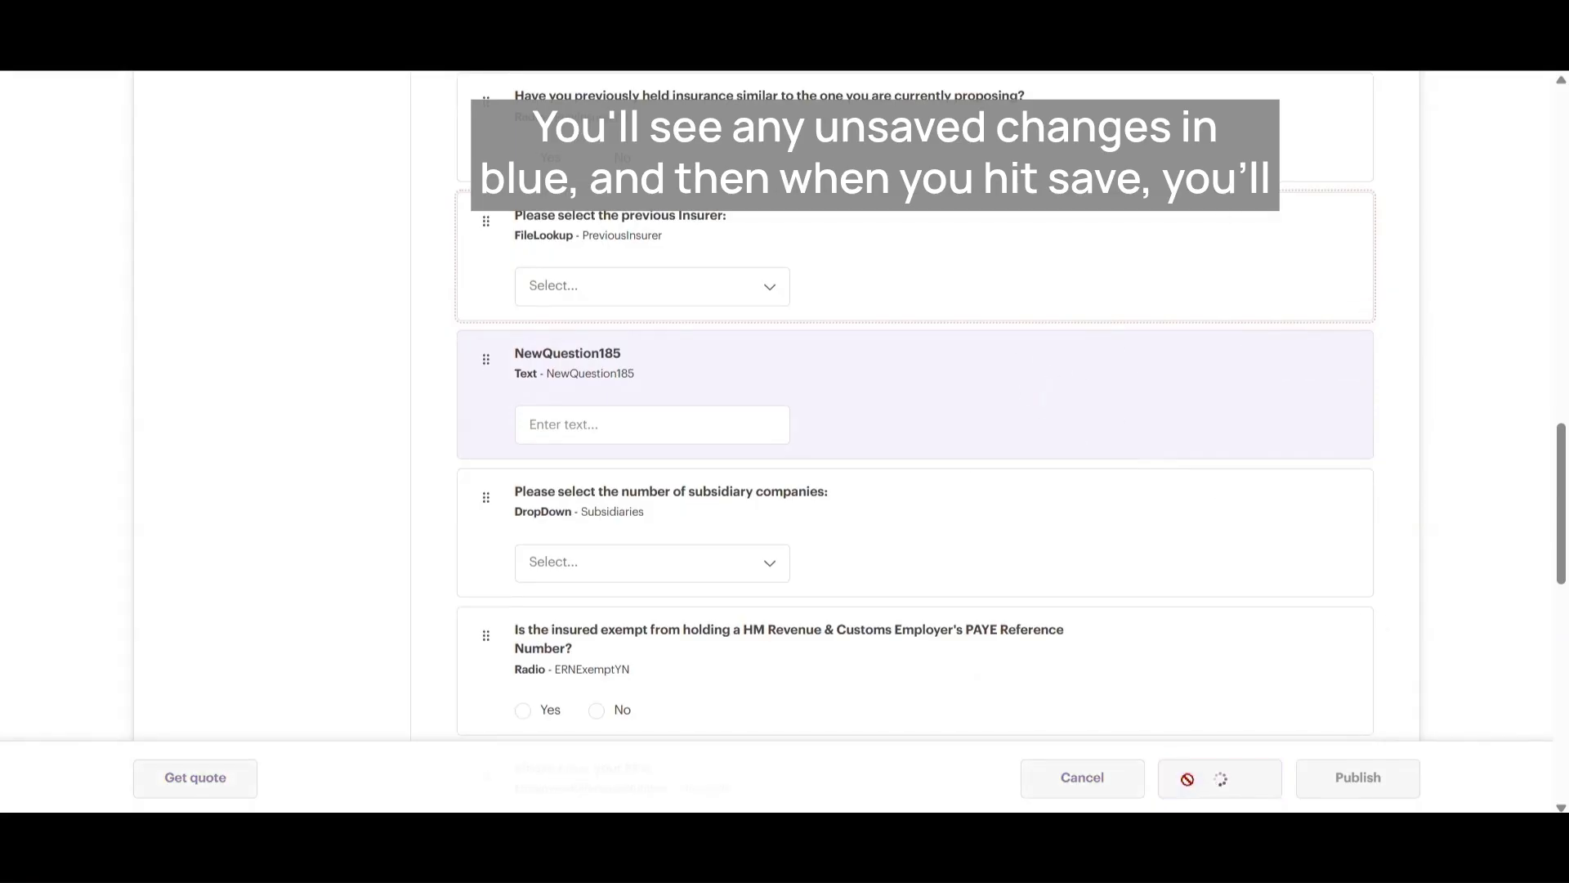
# - Publish the saved question set and confirm overwriting the currently published one
pyautogui.click(1365, 781)
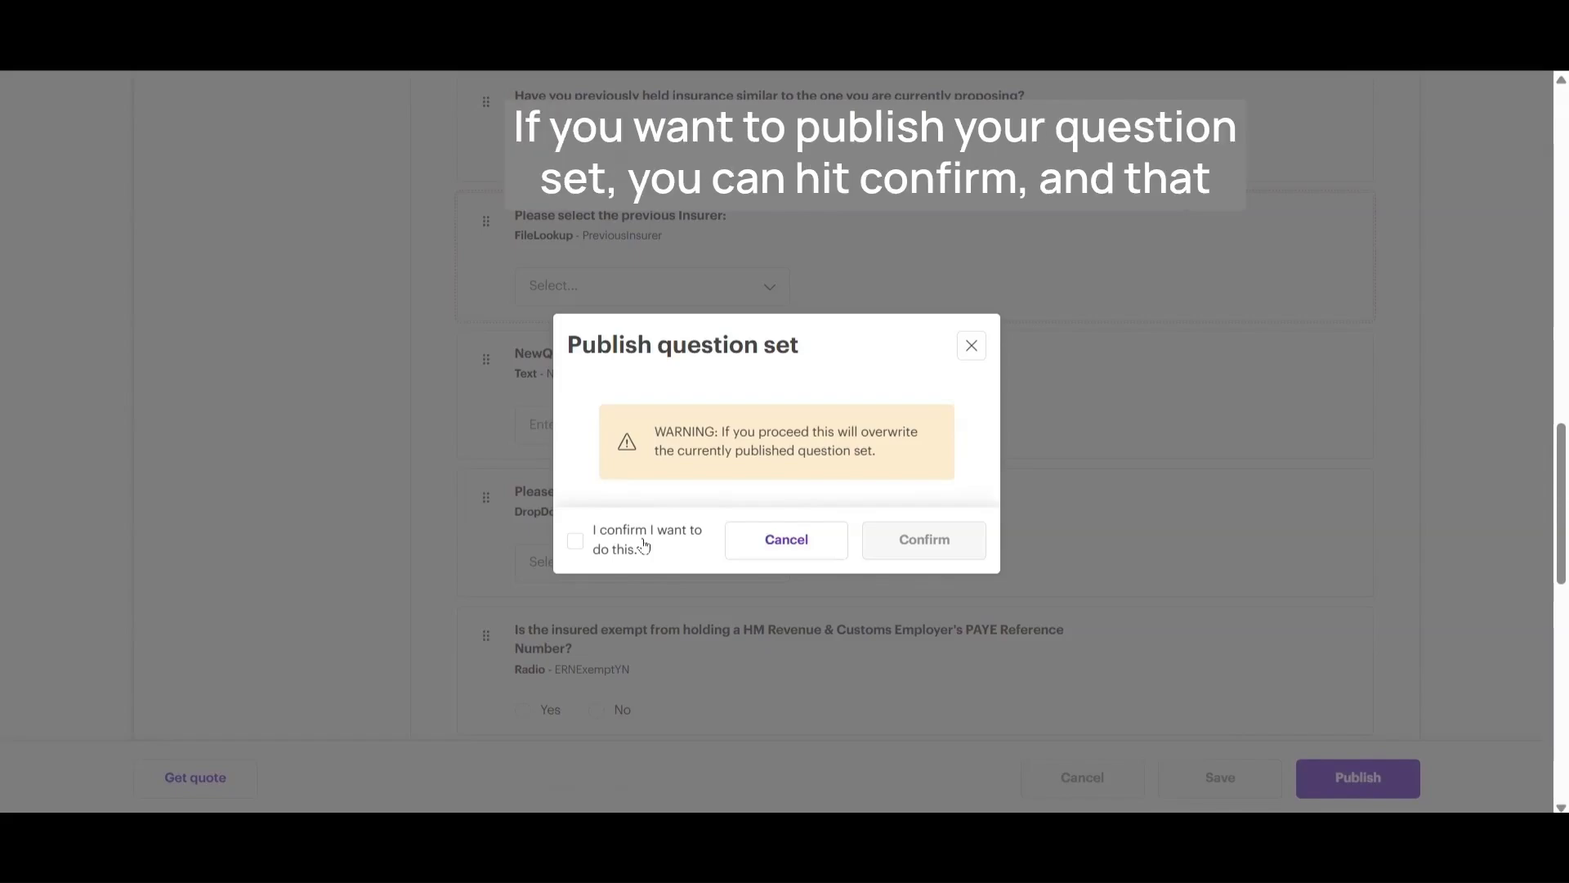
pyautogui.click(644, 546)
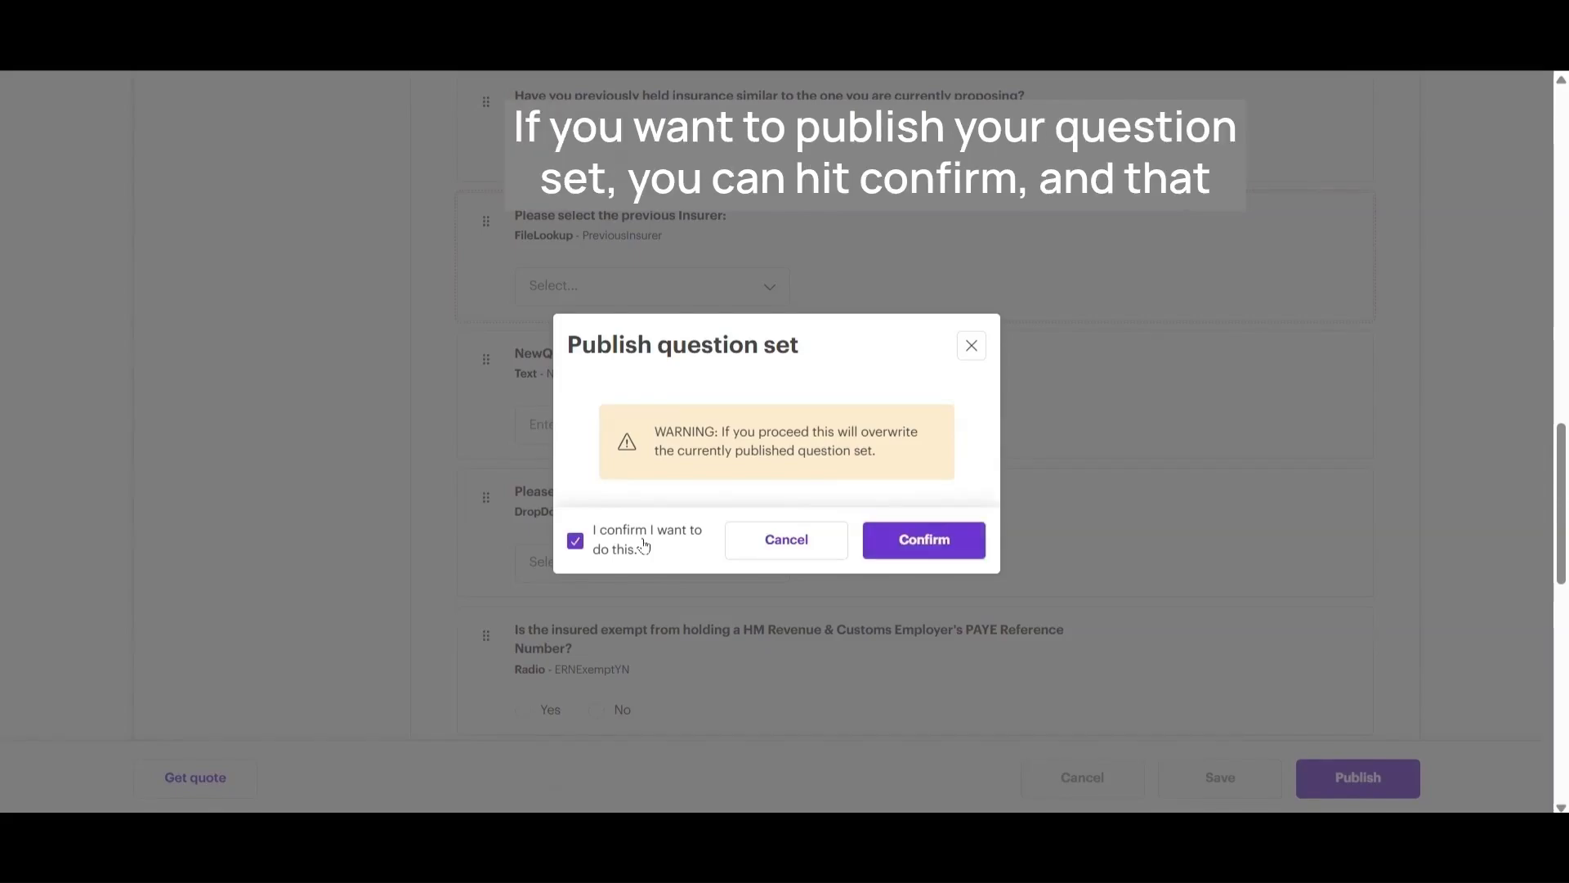
pyautogui.click(883, 555)
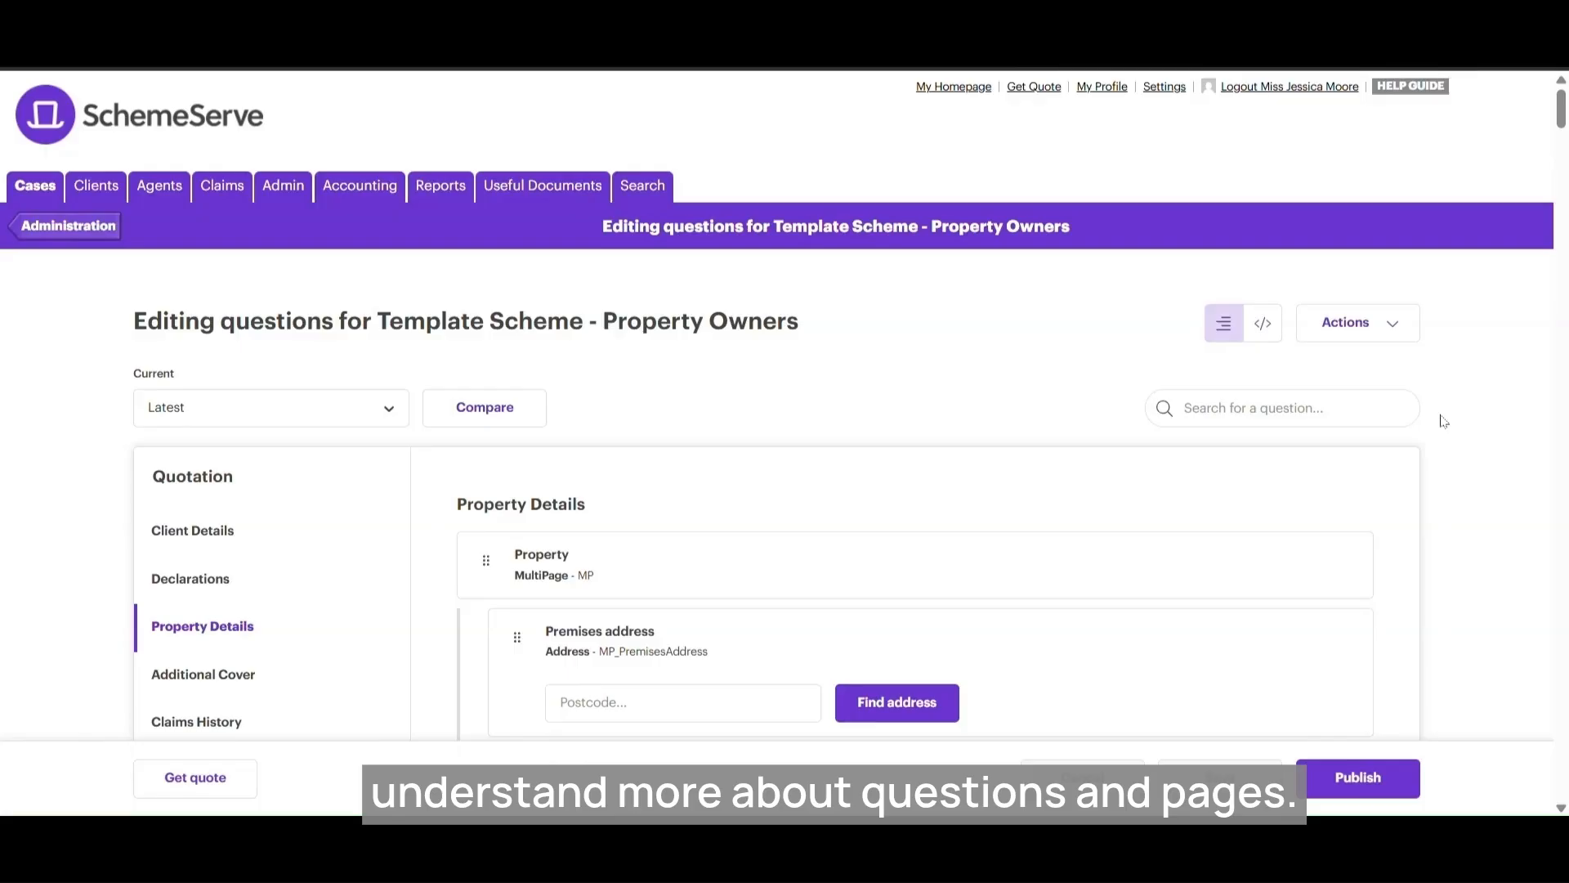
# - Examine the indicator icons on the Property Details questions and on the Calculations page
pyautogui.scroll(-3, 1228, 386)
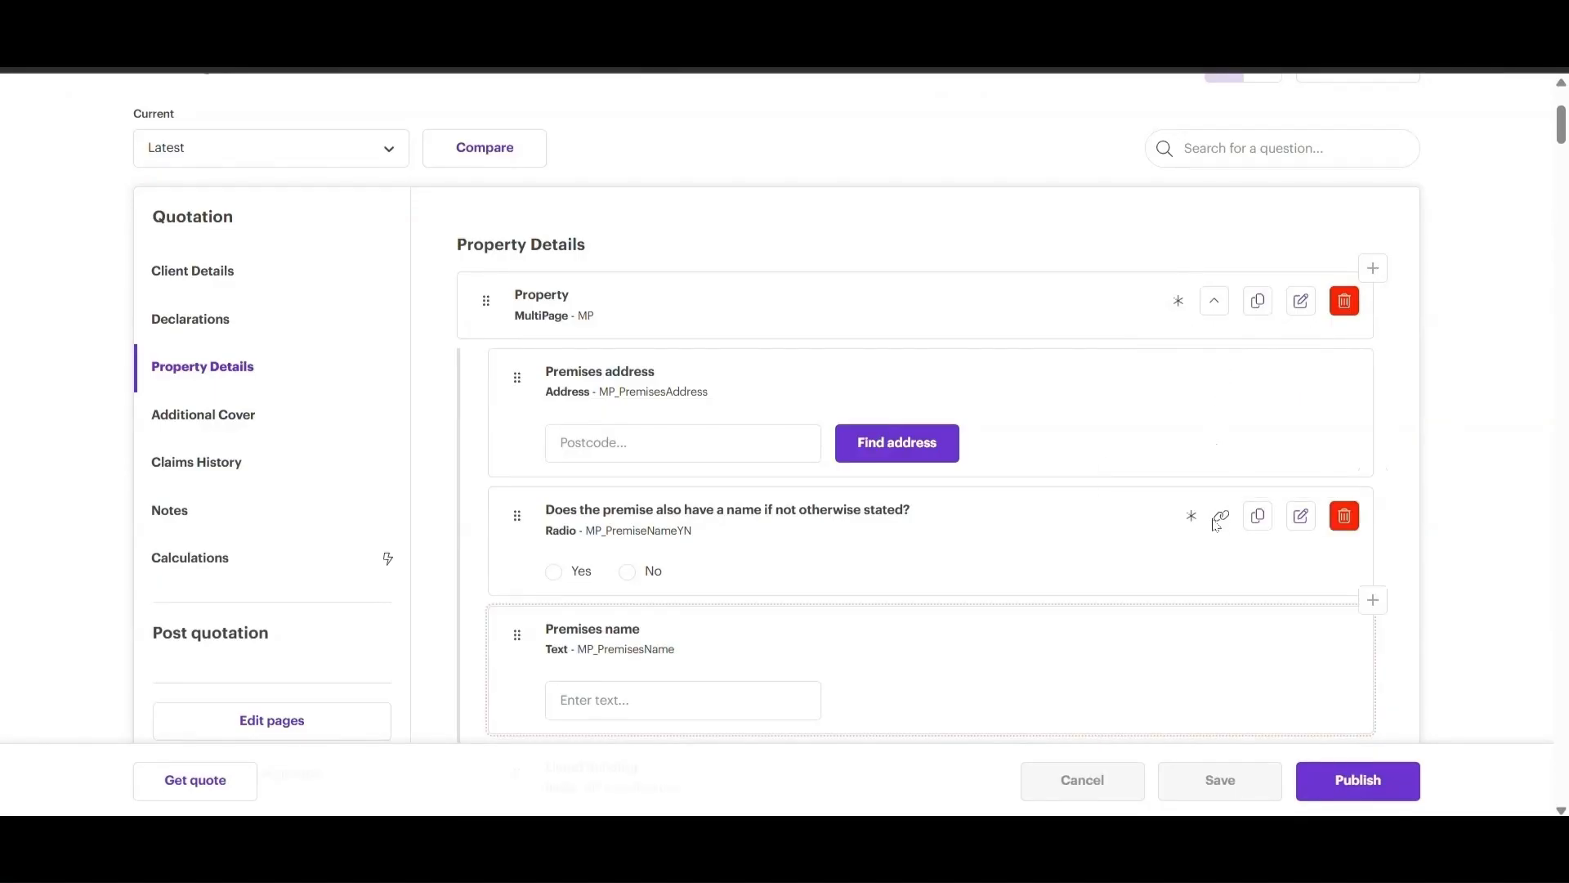
pyautogui.moveTo(1219, 521)
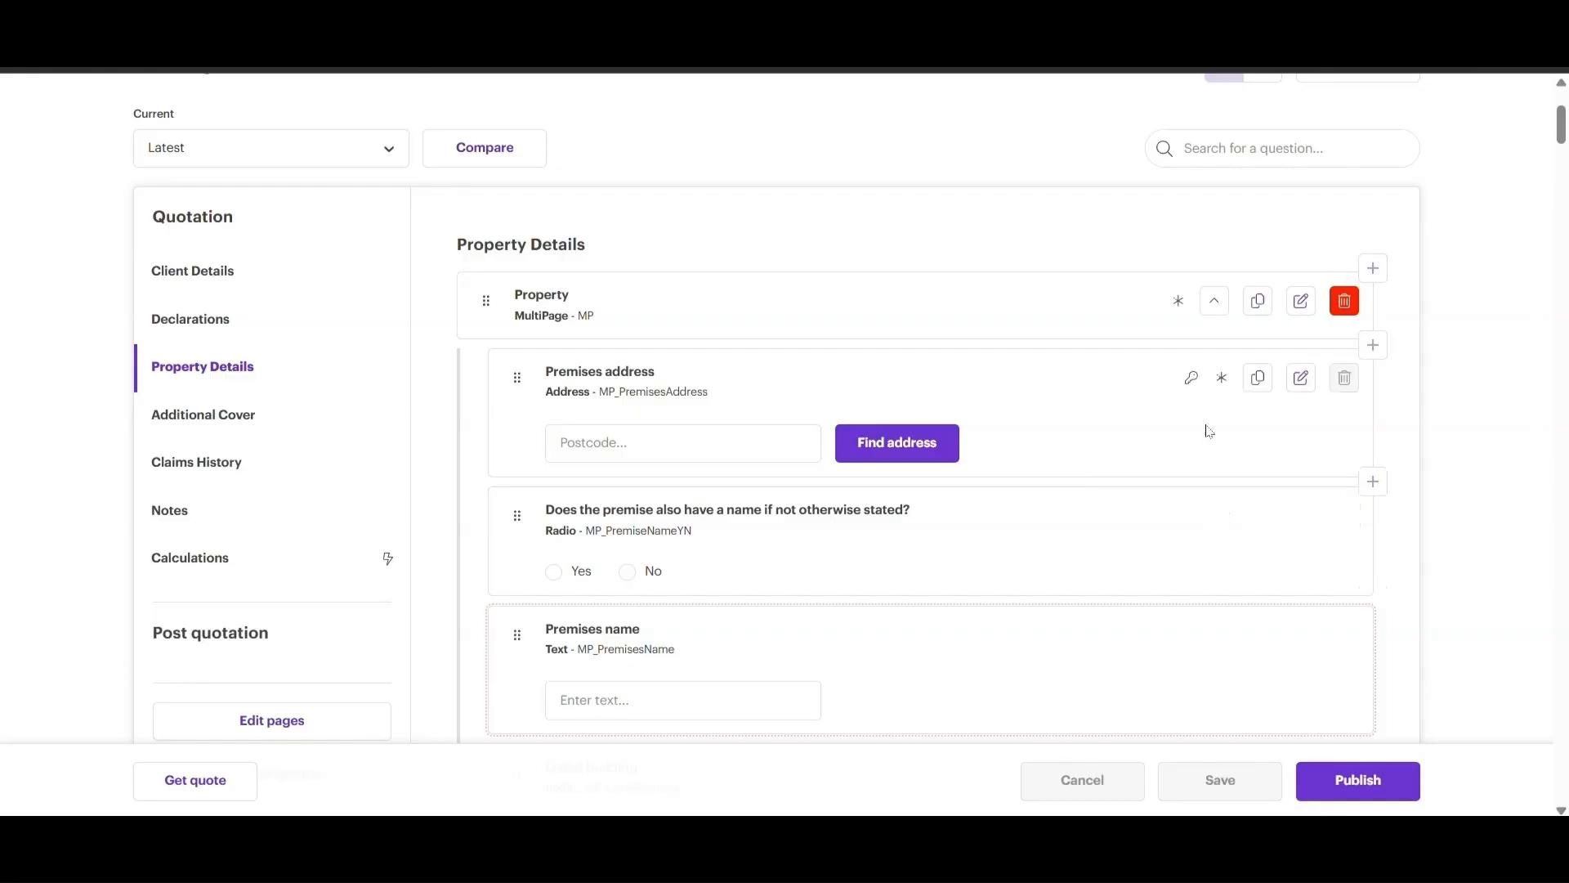
pyautogui.moveTo(1193, 386)
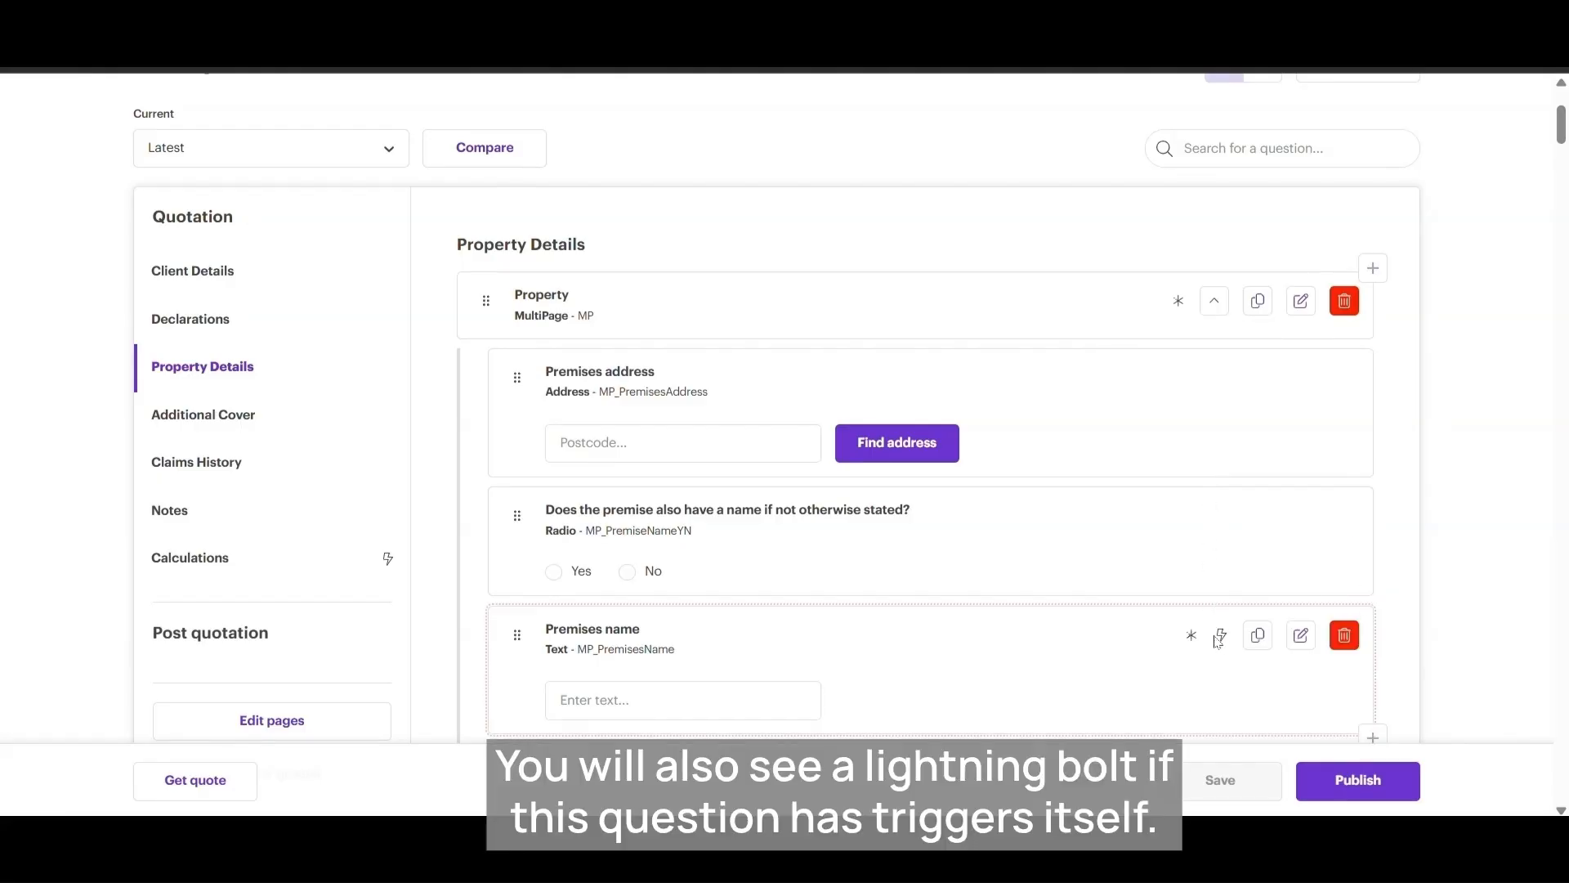
pyautogui.moveTo(1226, 646)
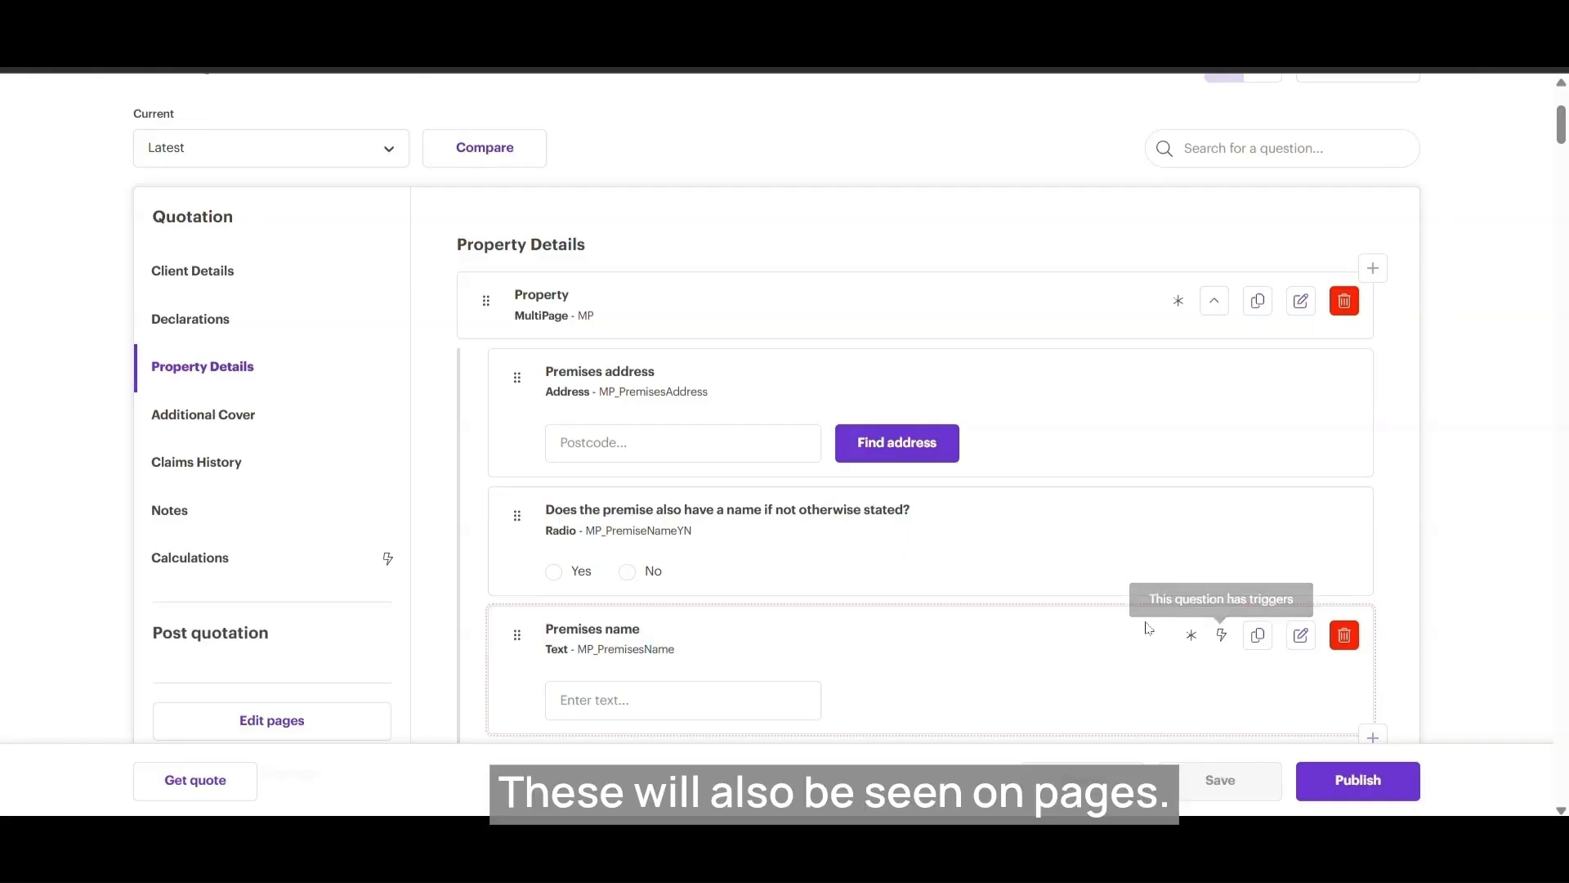
pyautogui.moveTo(390, 562)
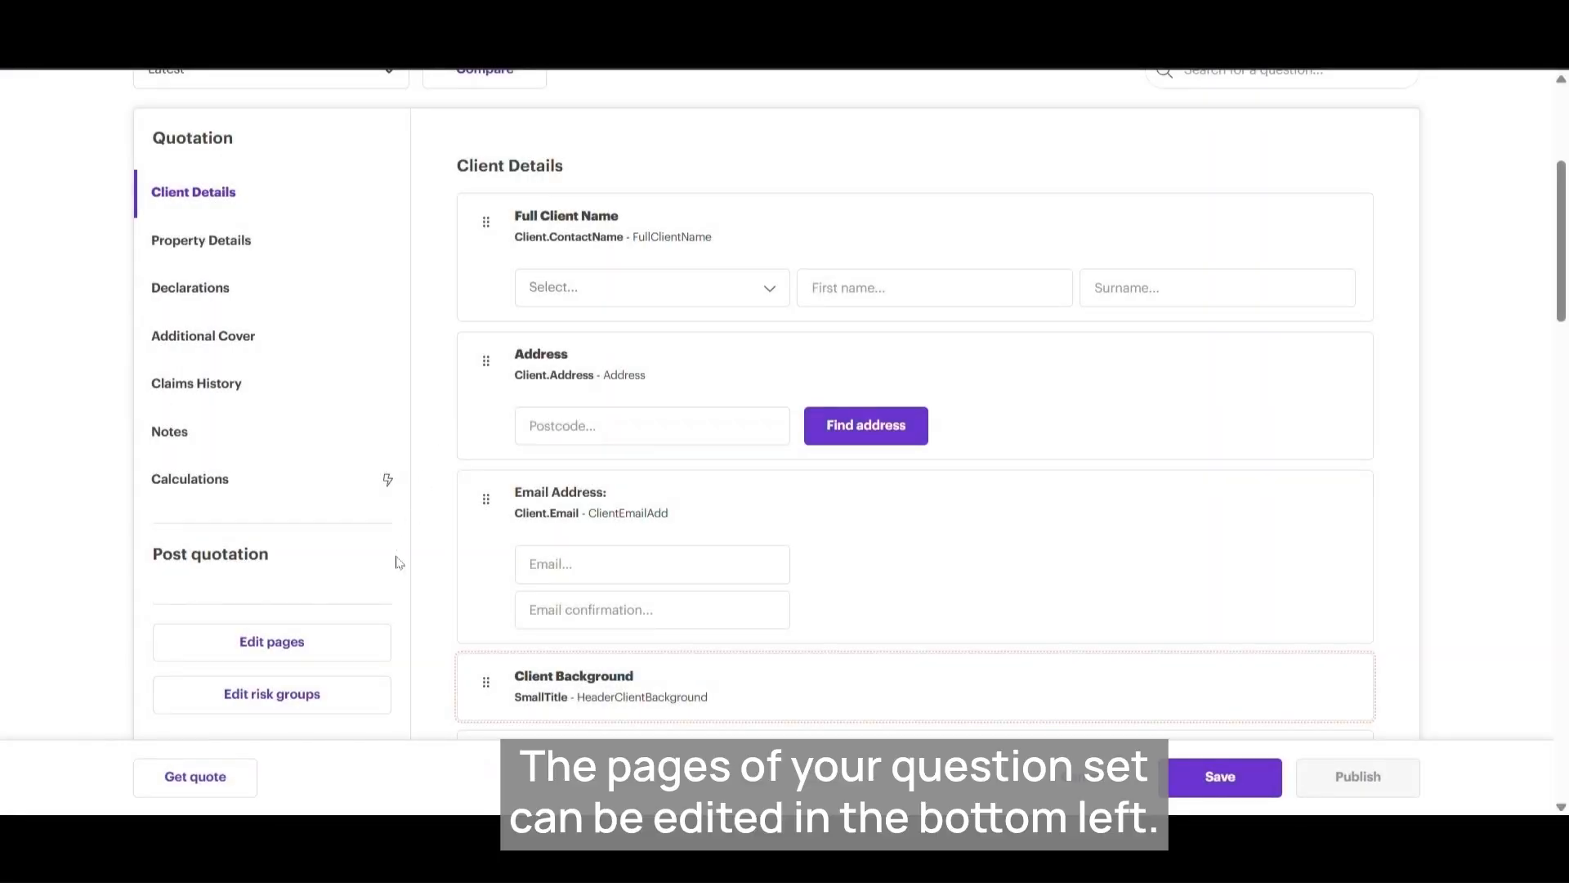
# - Open the page list for editing, expand the questions nested under Client Details, and collapse them again
pyautogui.click(345, 659)
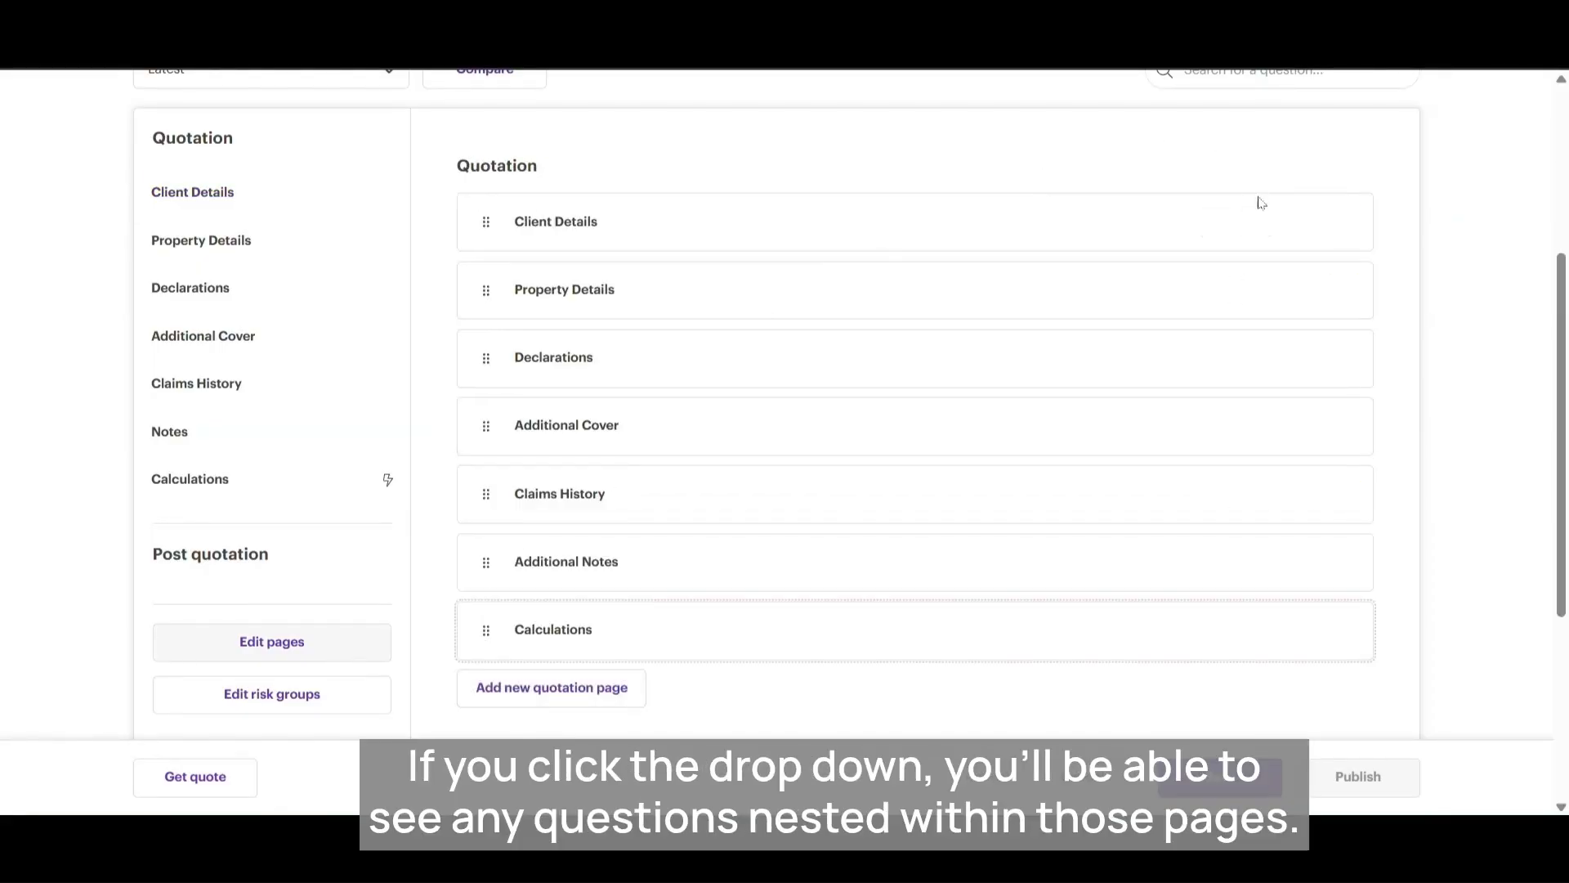
pyautogui.click(1228, 222)
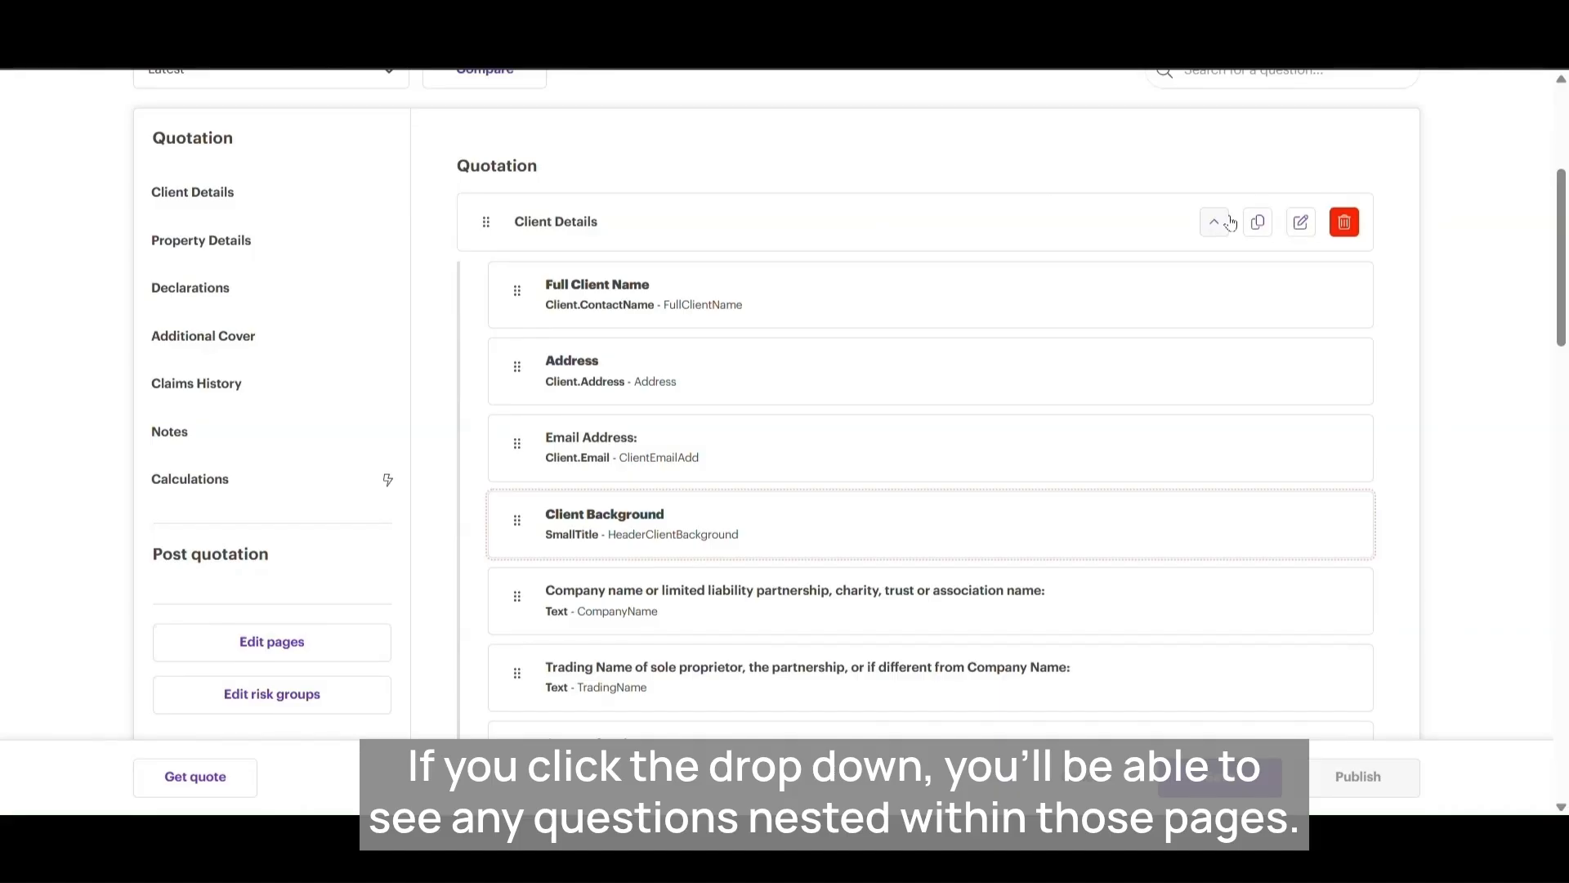
pyautogui.click(1214, 222)
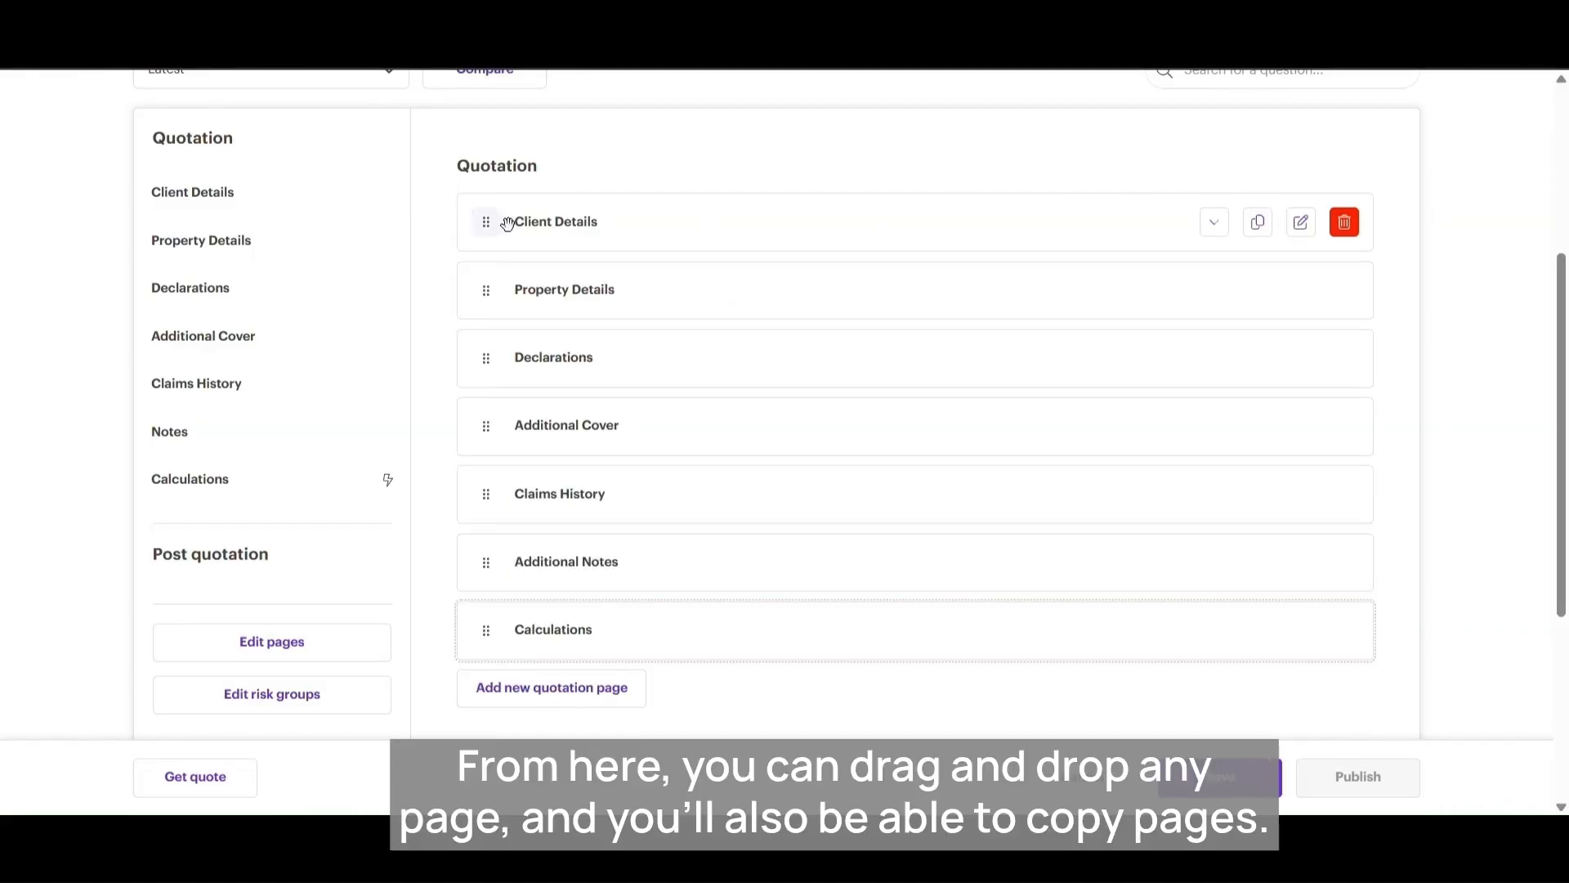
# - Move the Client Details page below Property Details and open the Client Details page for editing
pyautogui.moveTo(504, 221); pyautogui.dragTo(515, 292)
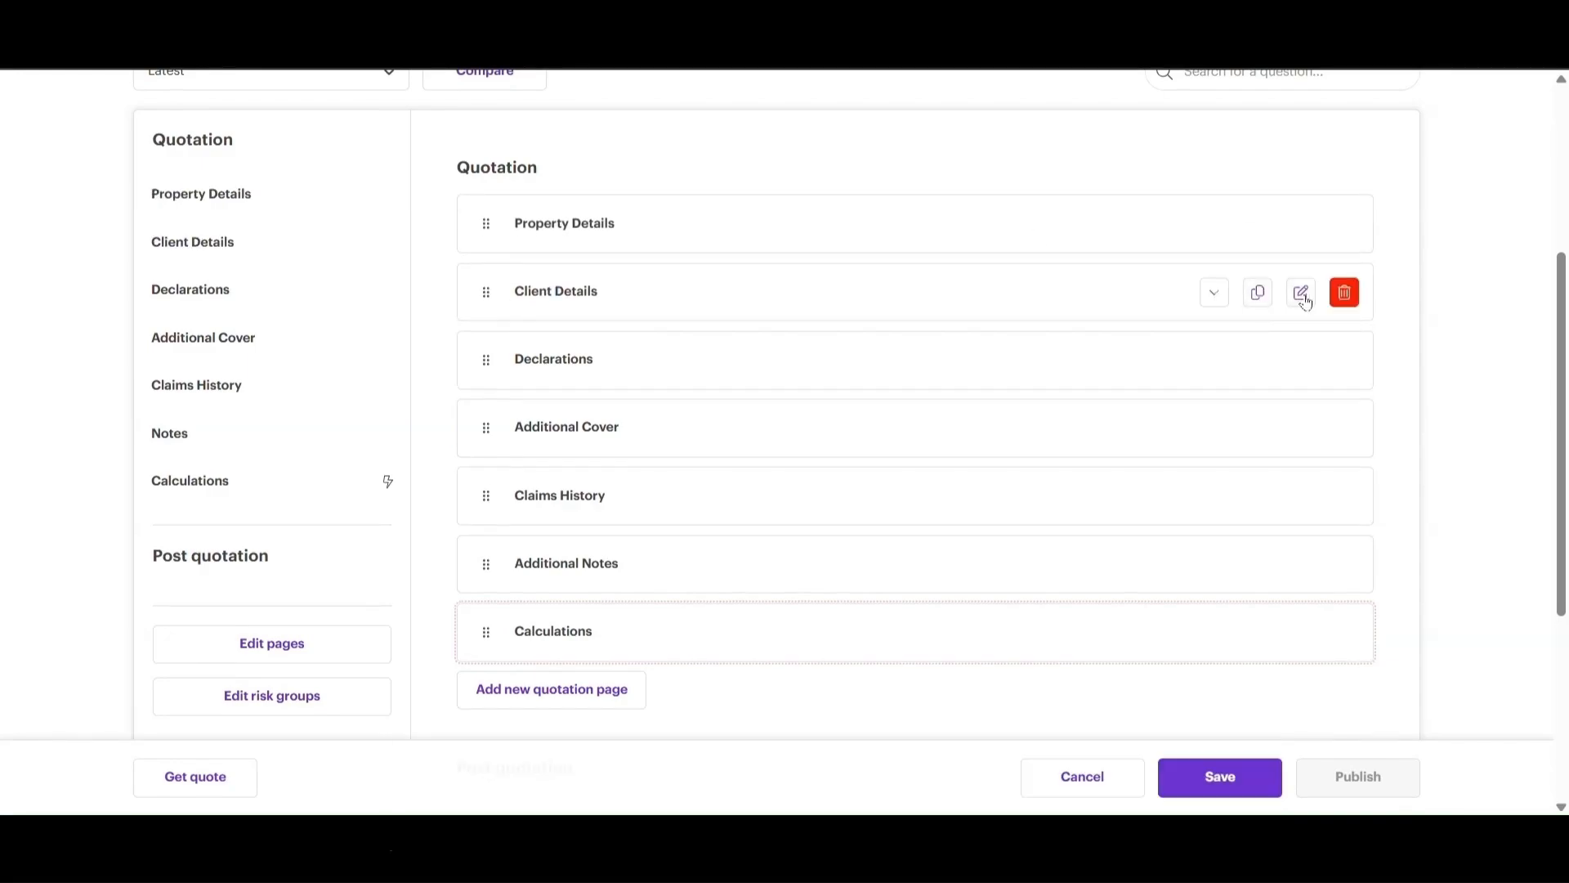
pyautogui.click(1304, 300)
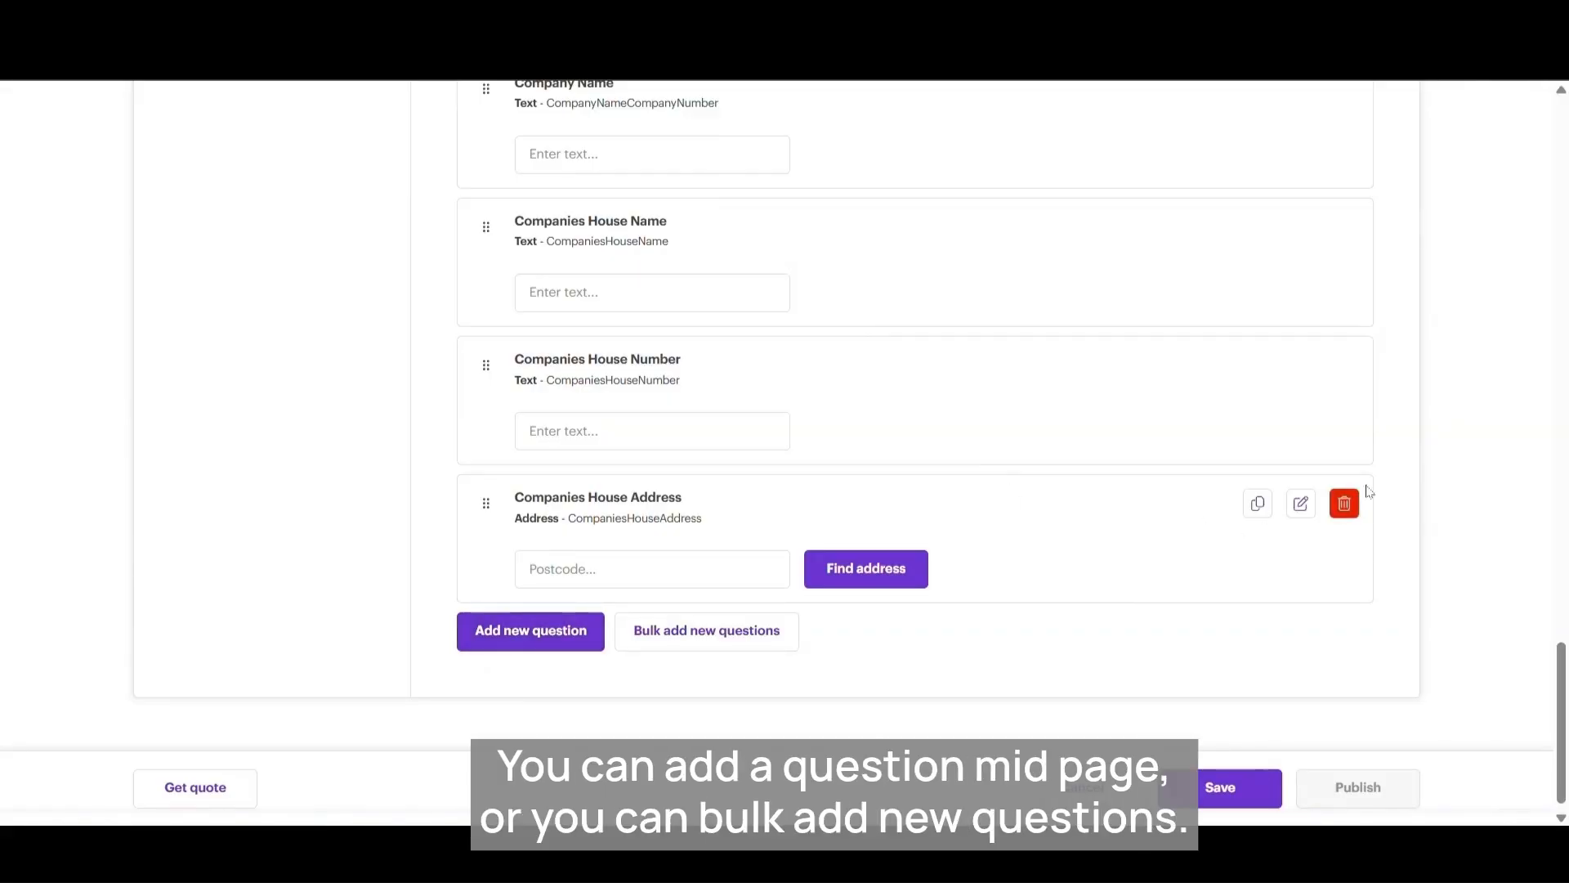
# - Add a new question after Companies House Address and review the available question categories and types
pyautogui.moveTo(1372, 462)
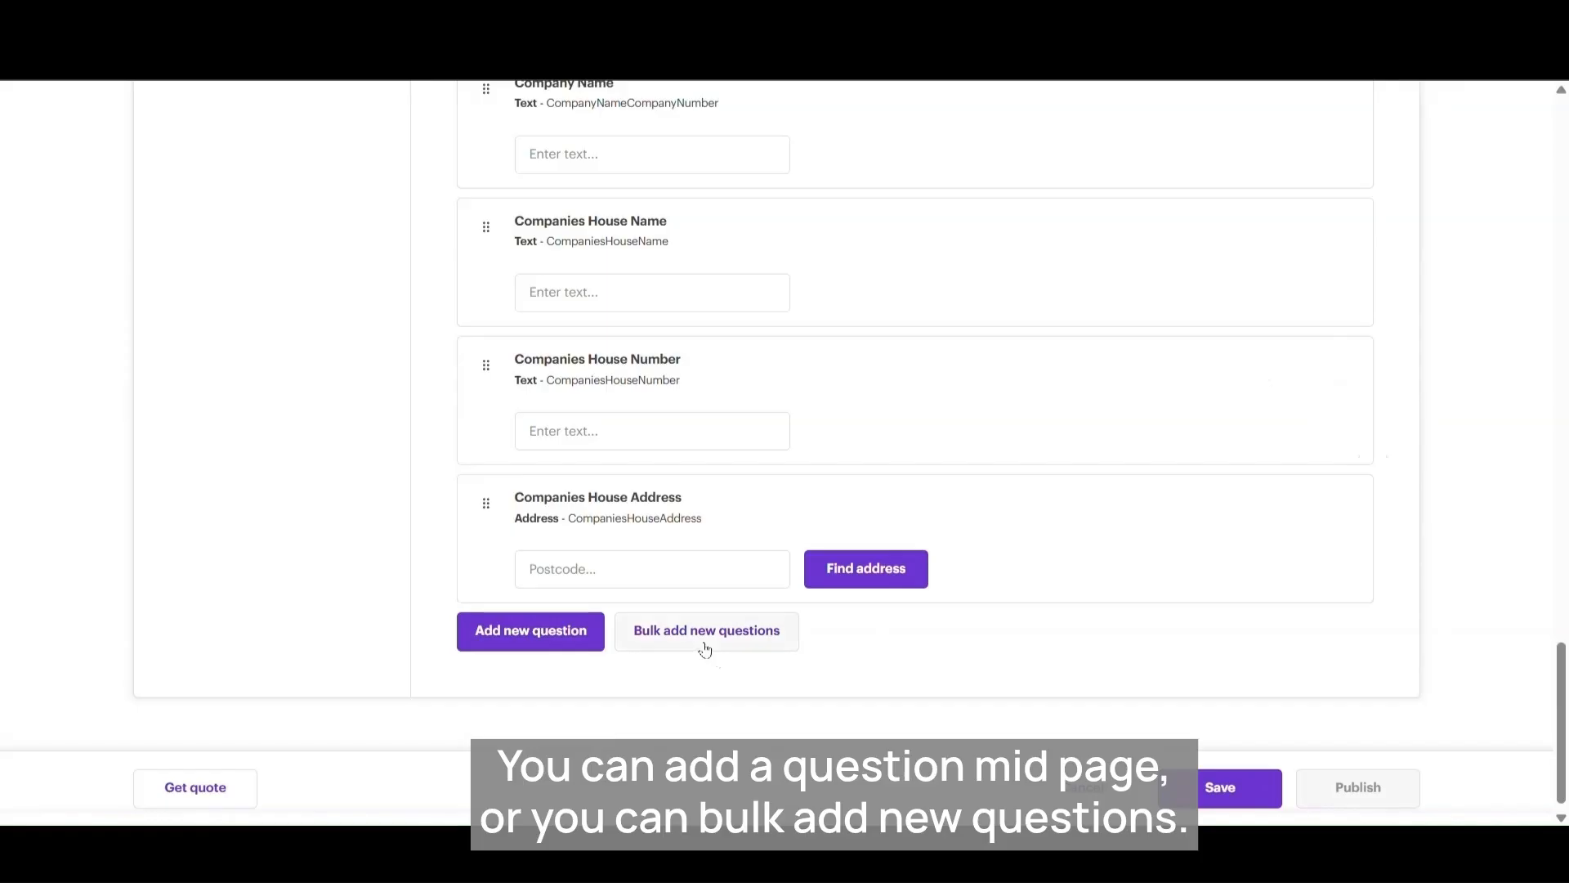
pyautogui.click(576, 641)
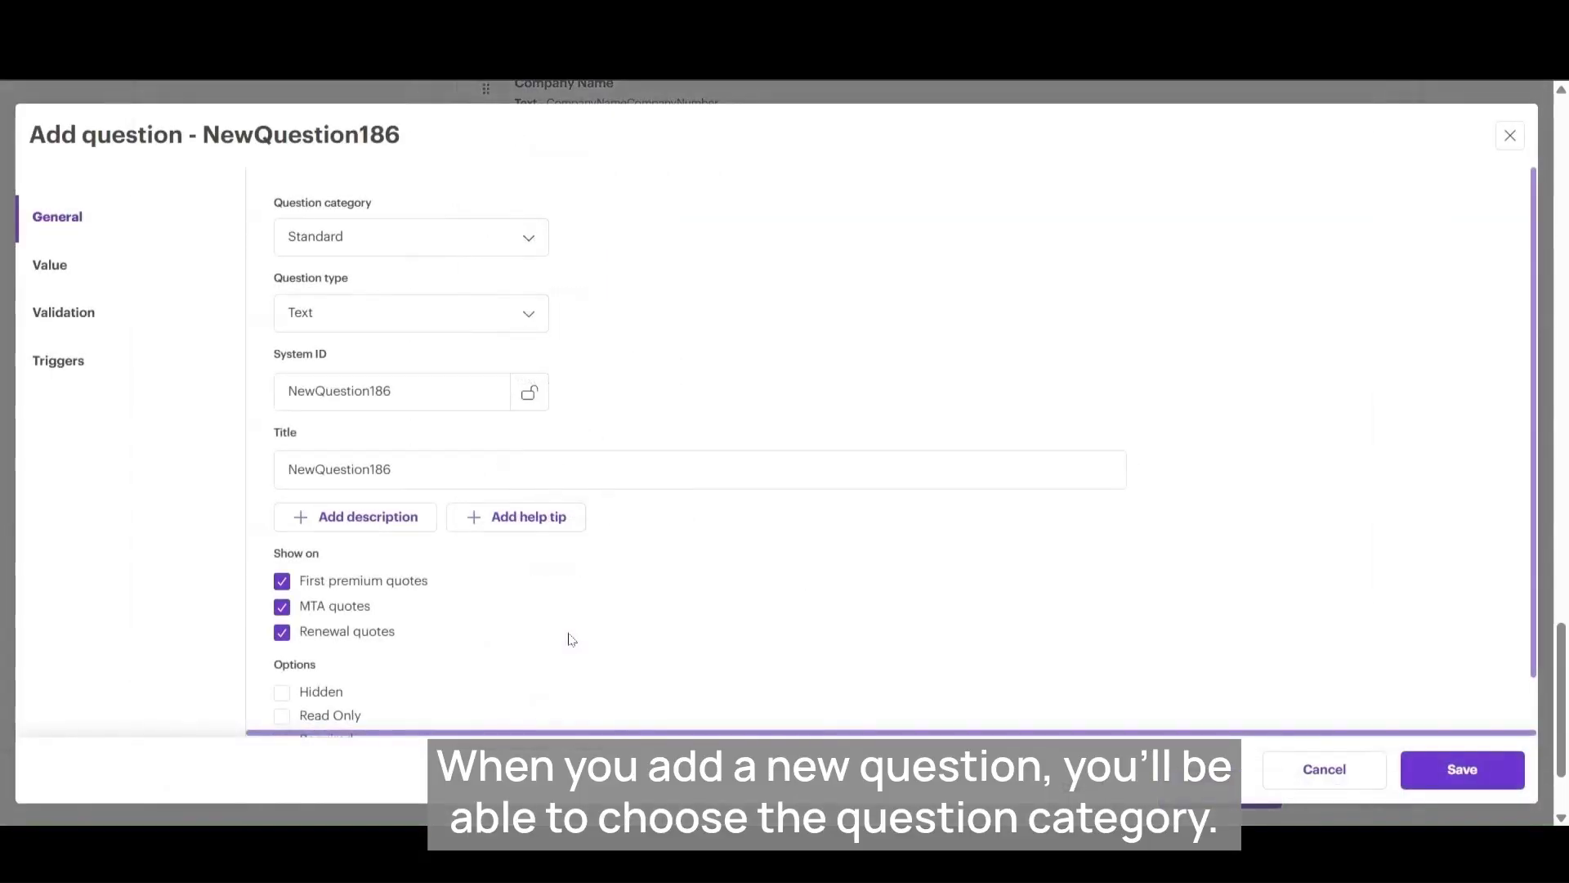
pyautogui.click(531, 248)
pyautogui.click(531, 247)
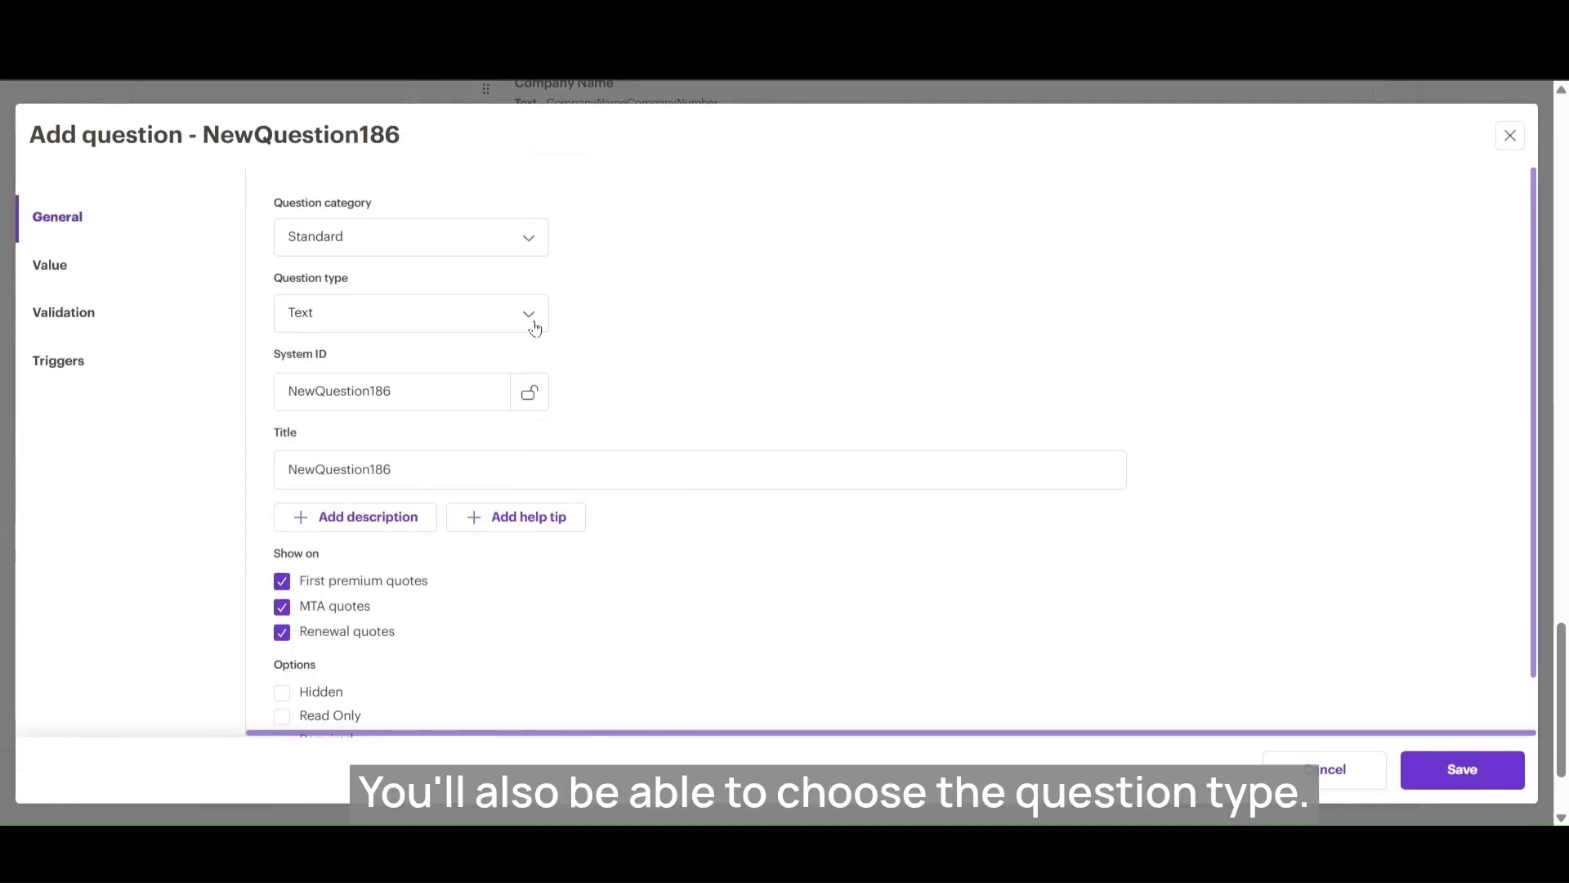
pyautogui.click(536, 327)
pyautogui.scroll(-3, 483, 535)
pyautogui.click(586, 335)
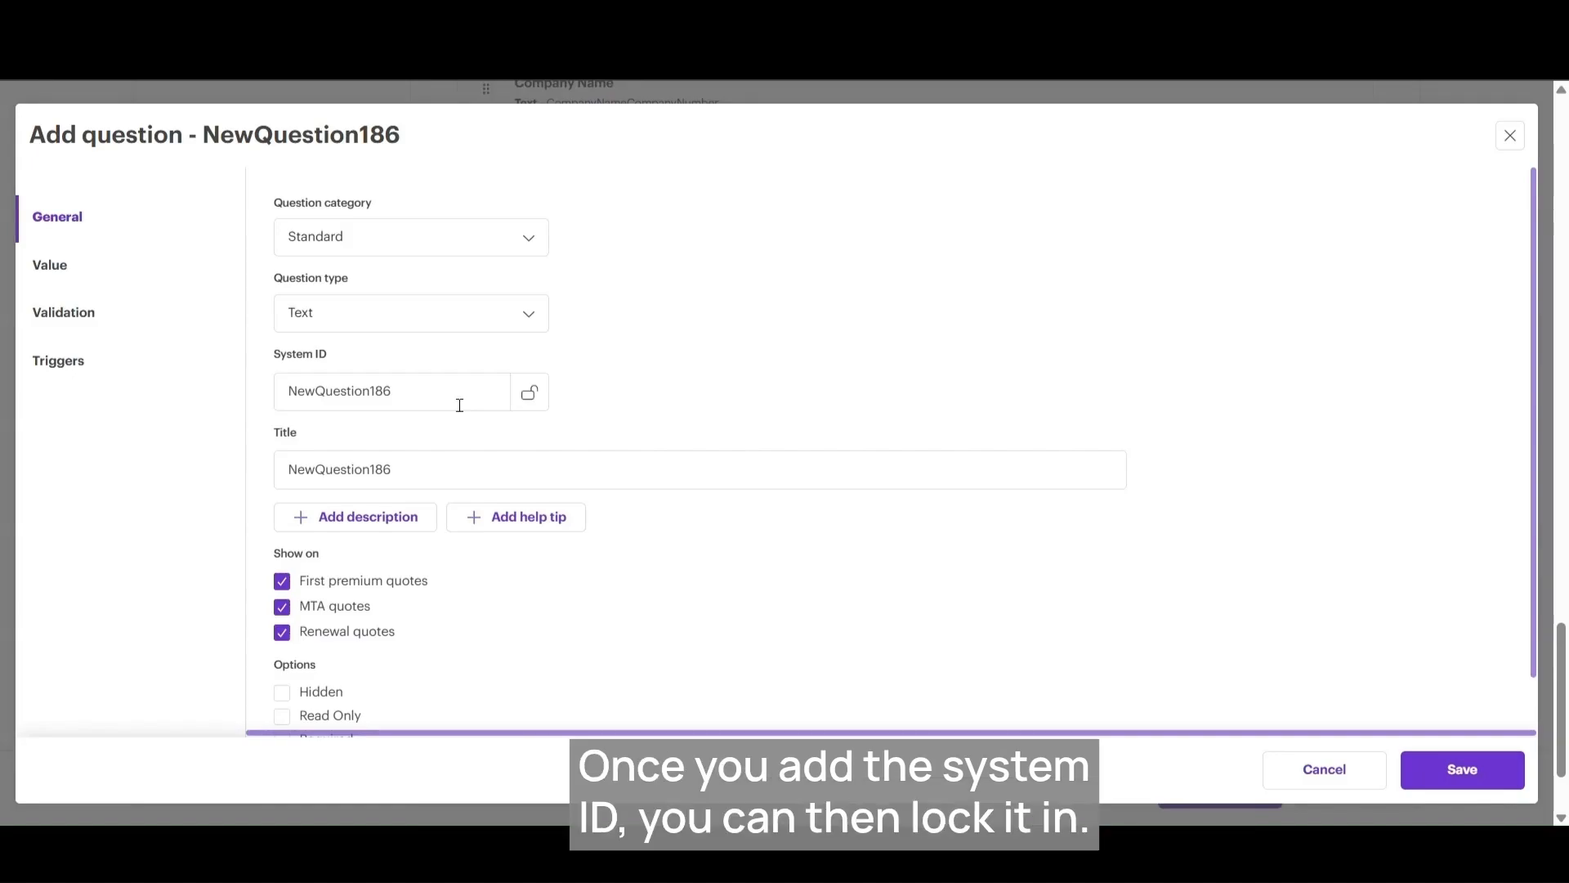
# - Lock the new question's system ID, then unlock it again
pyautogui.click(534, 409)
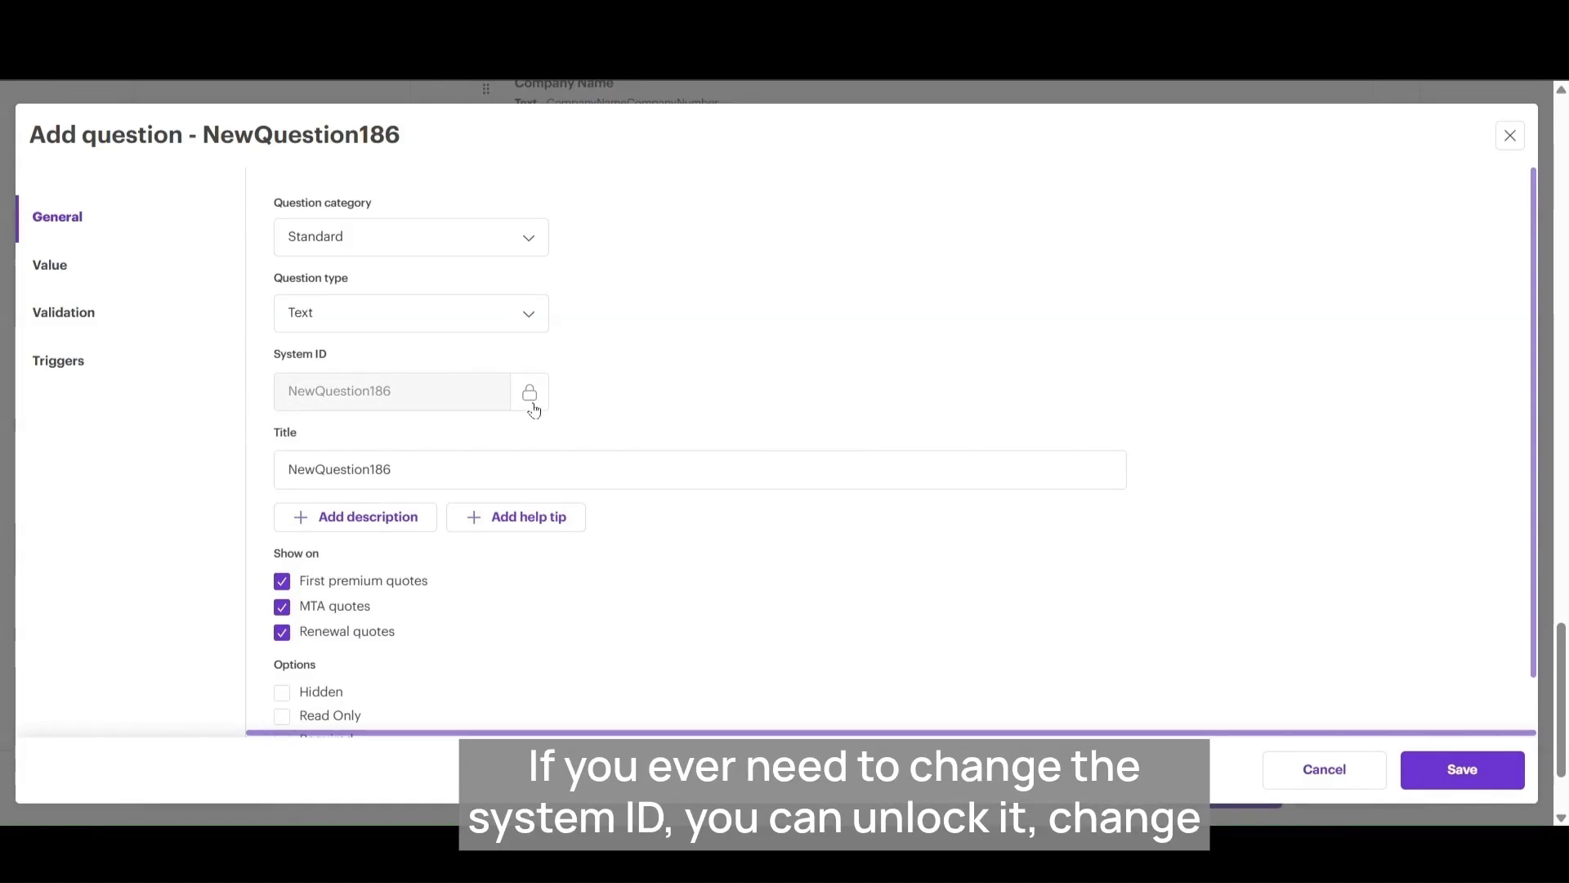
pyautogui.click(533, 408)
pyautogui.click(640, 613)
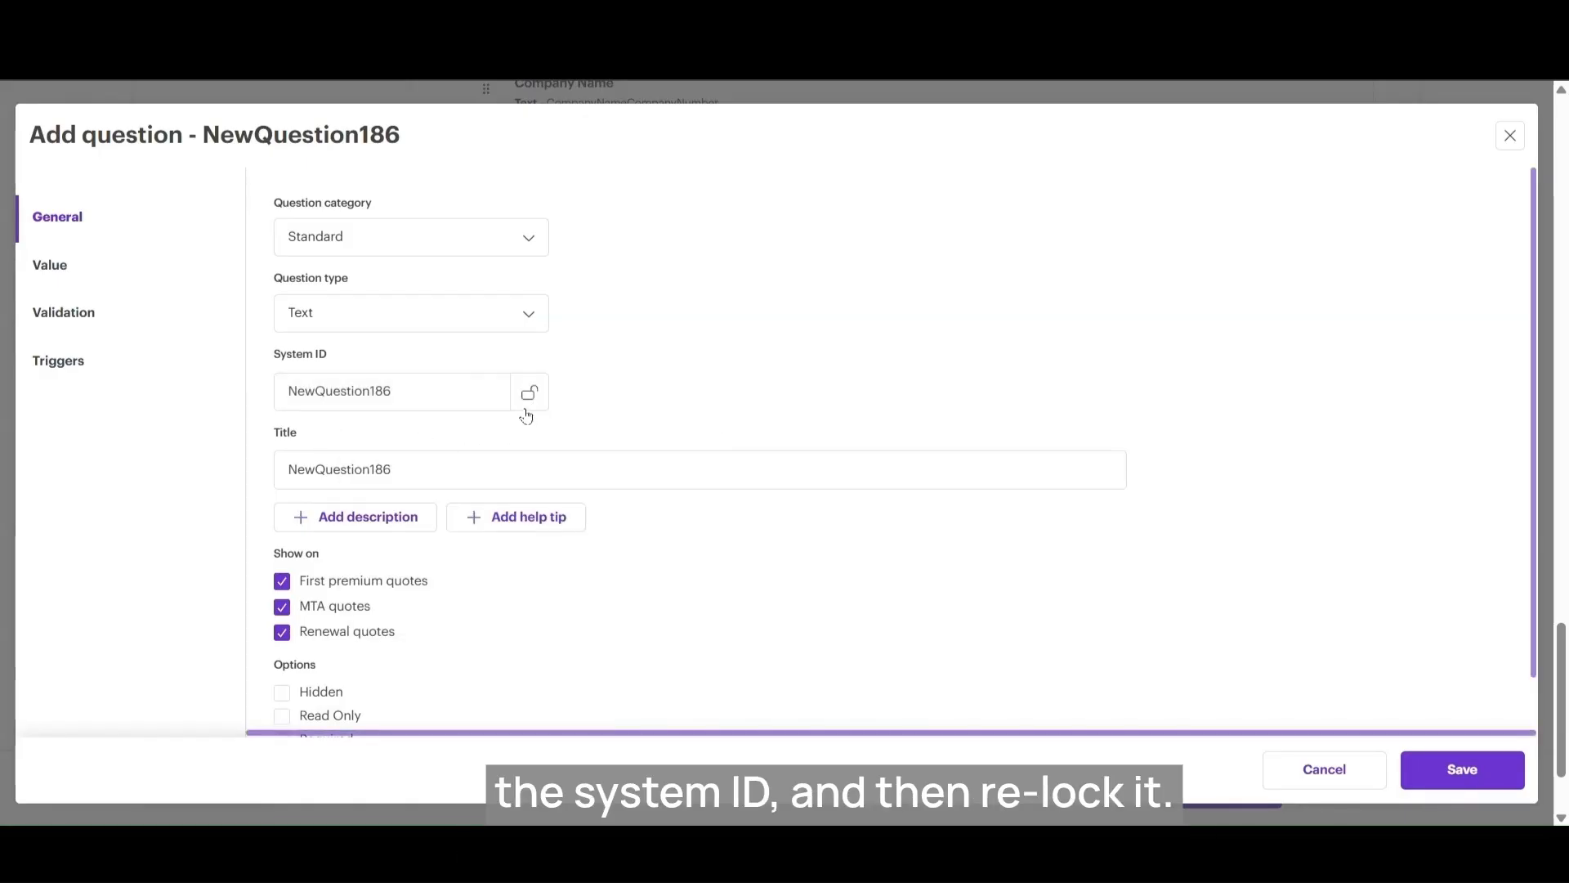
# - Review the new question's general options, set its type to Dropdown, and open its value settings
pyautogui.scroll(-1, 507, 422)
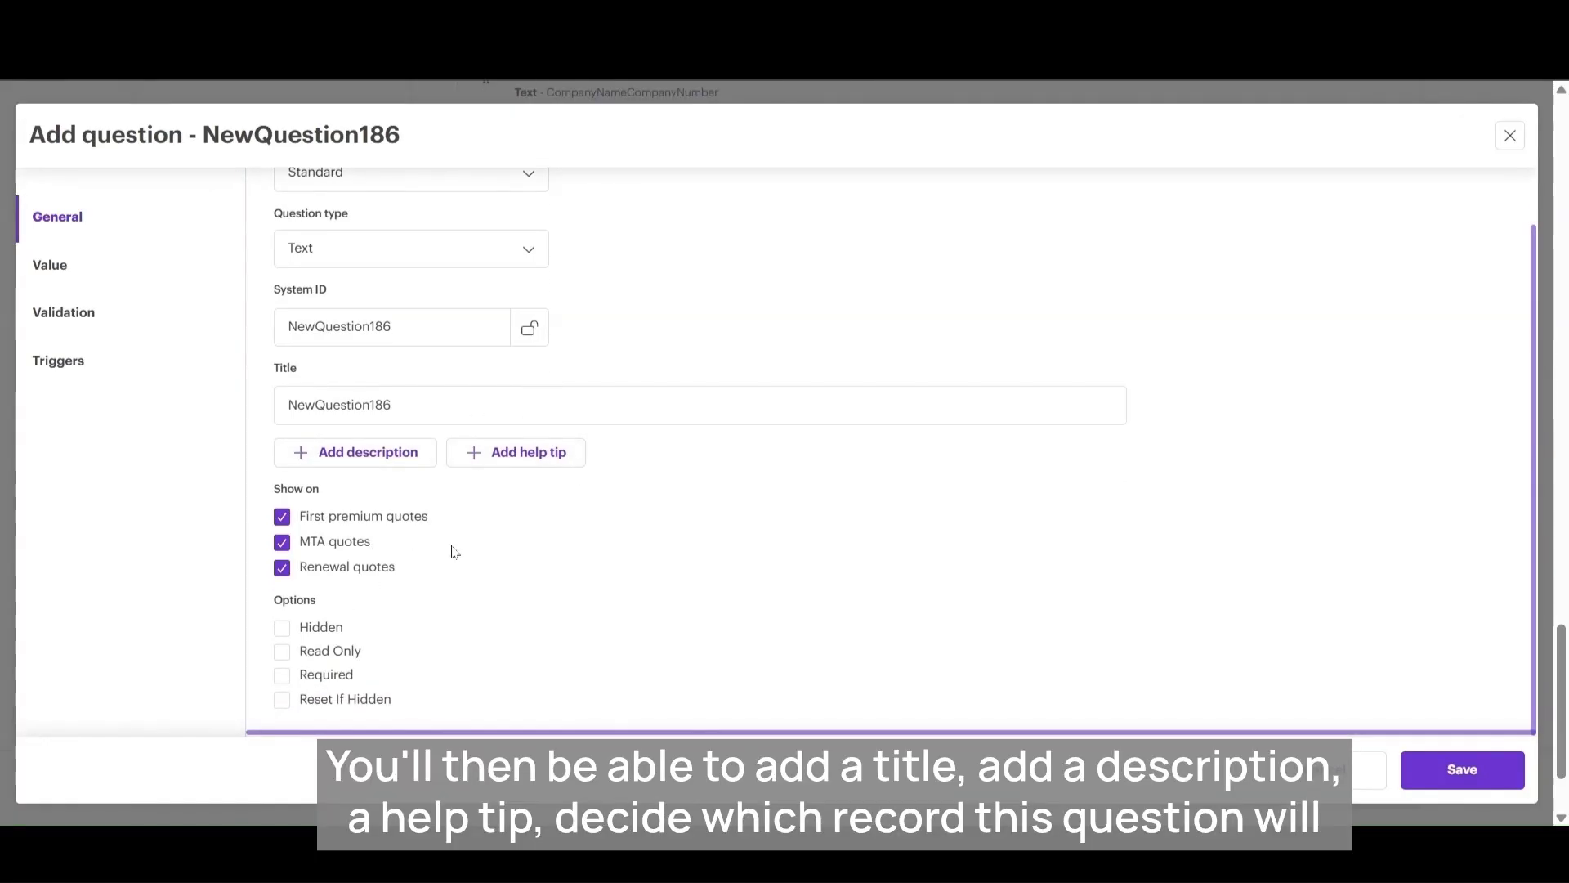
pyautogui.scroll(-2, 455, 552)
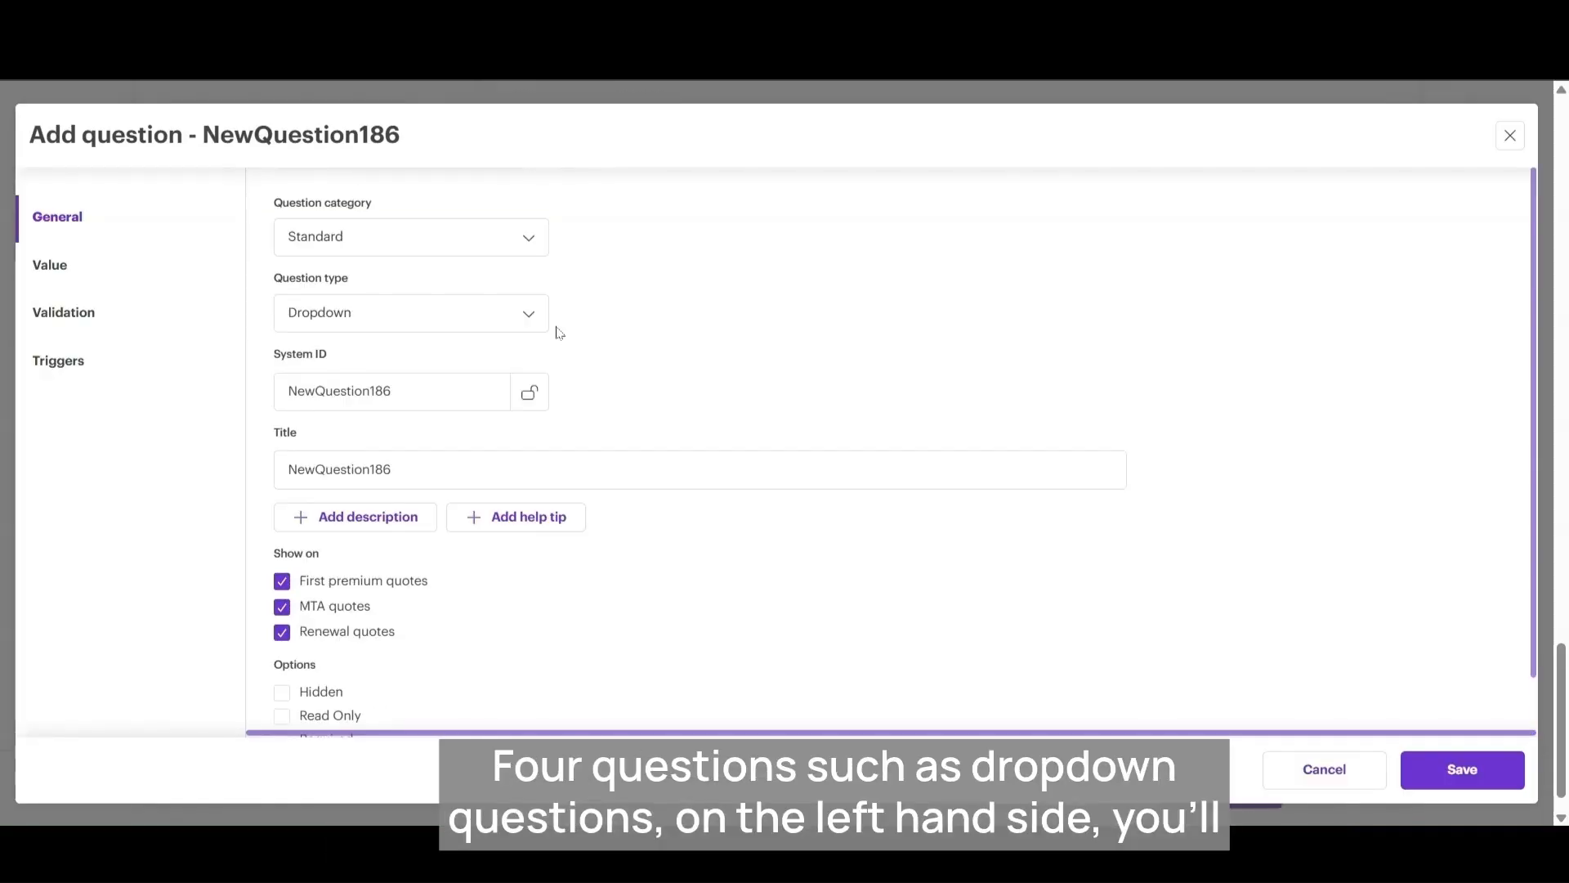
pyautogui.click(161, 265)
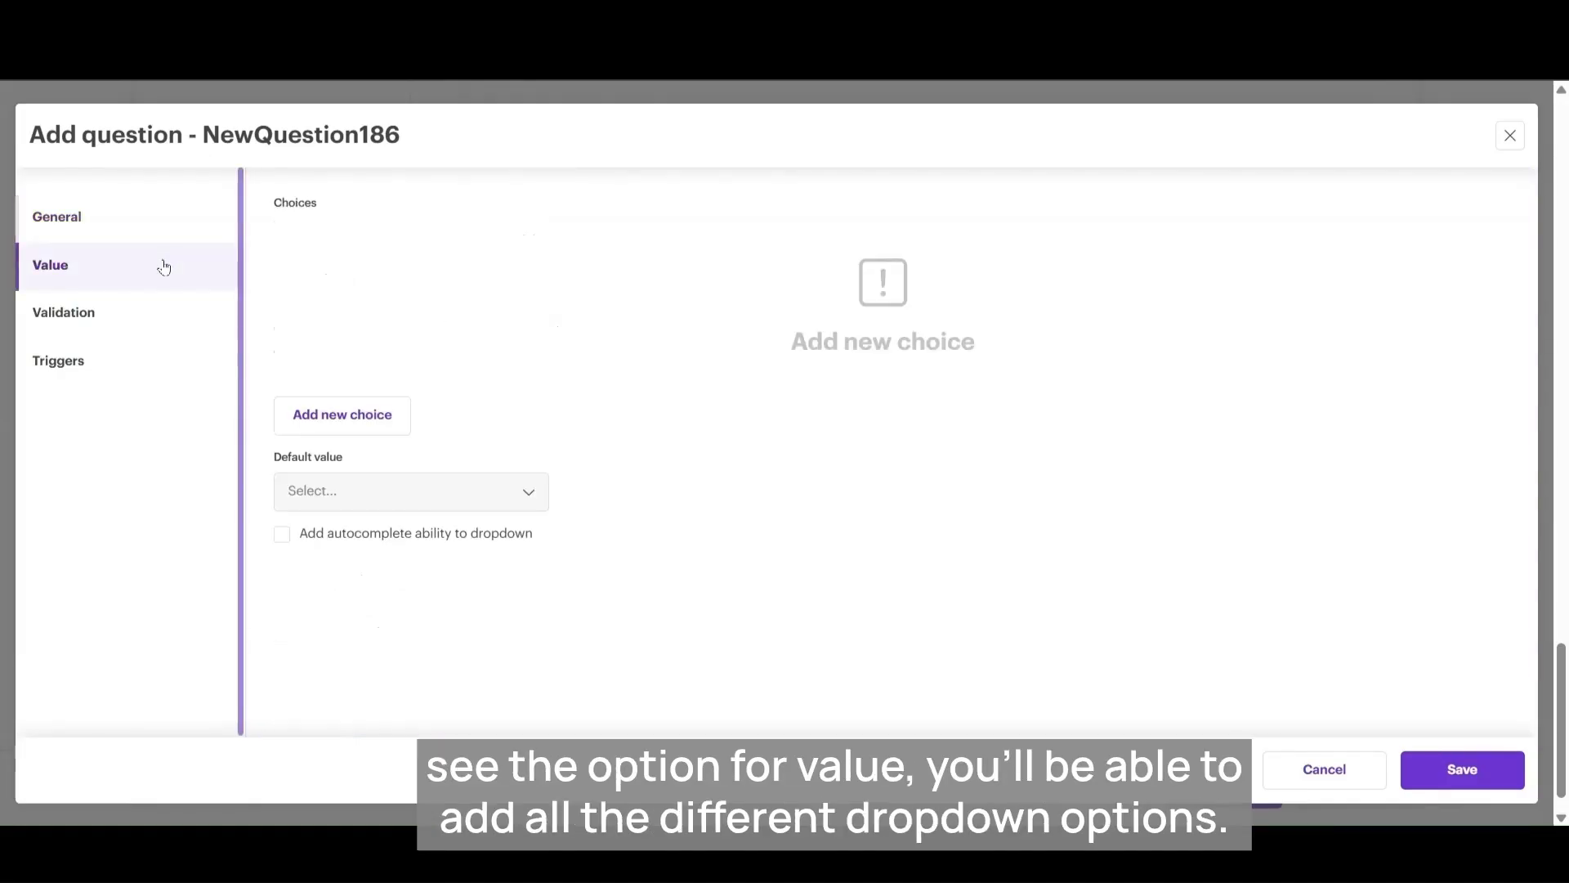
# - Add an empty choice to the dropdown question and review its validation and trigger settings
pyautogui.click(354, 420)
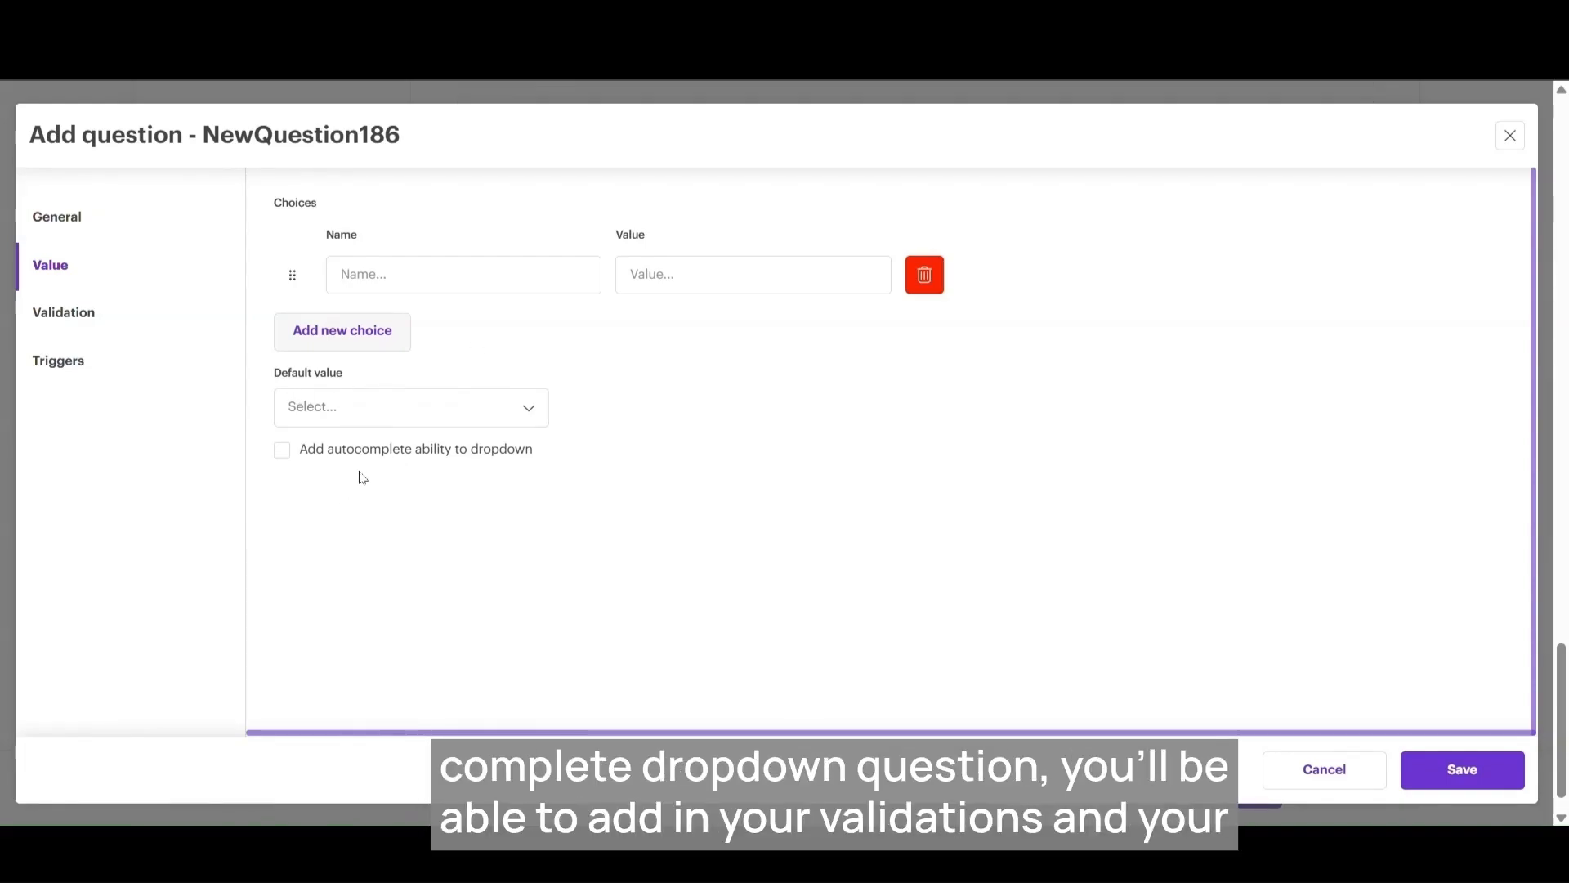
pyautogui.click(183, 319)
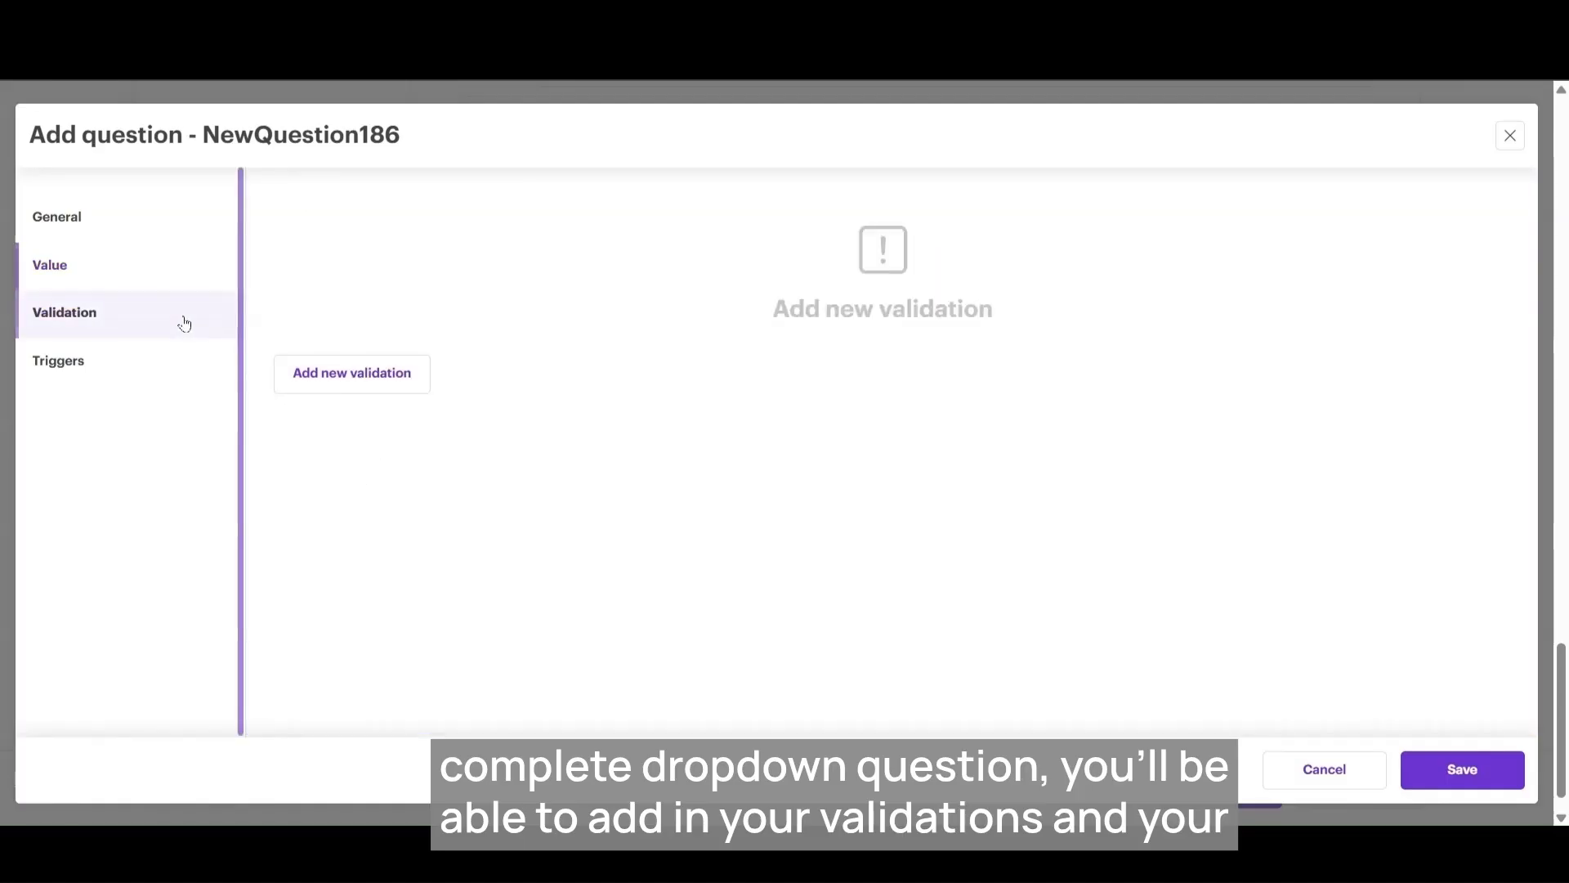
pyautogui.click(163, 362)
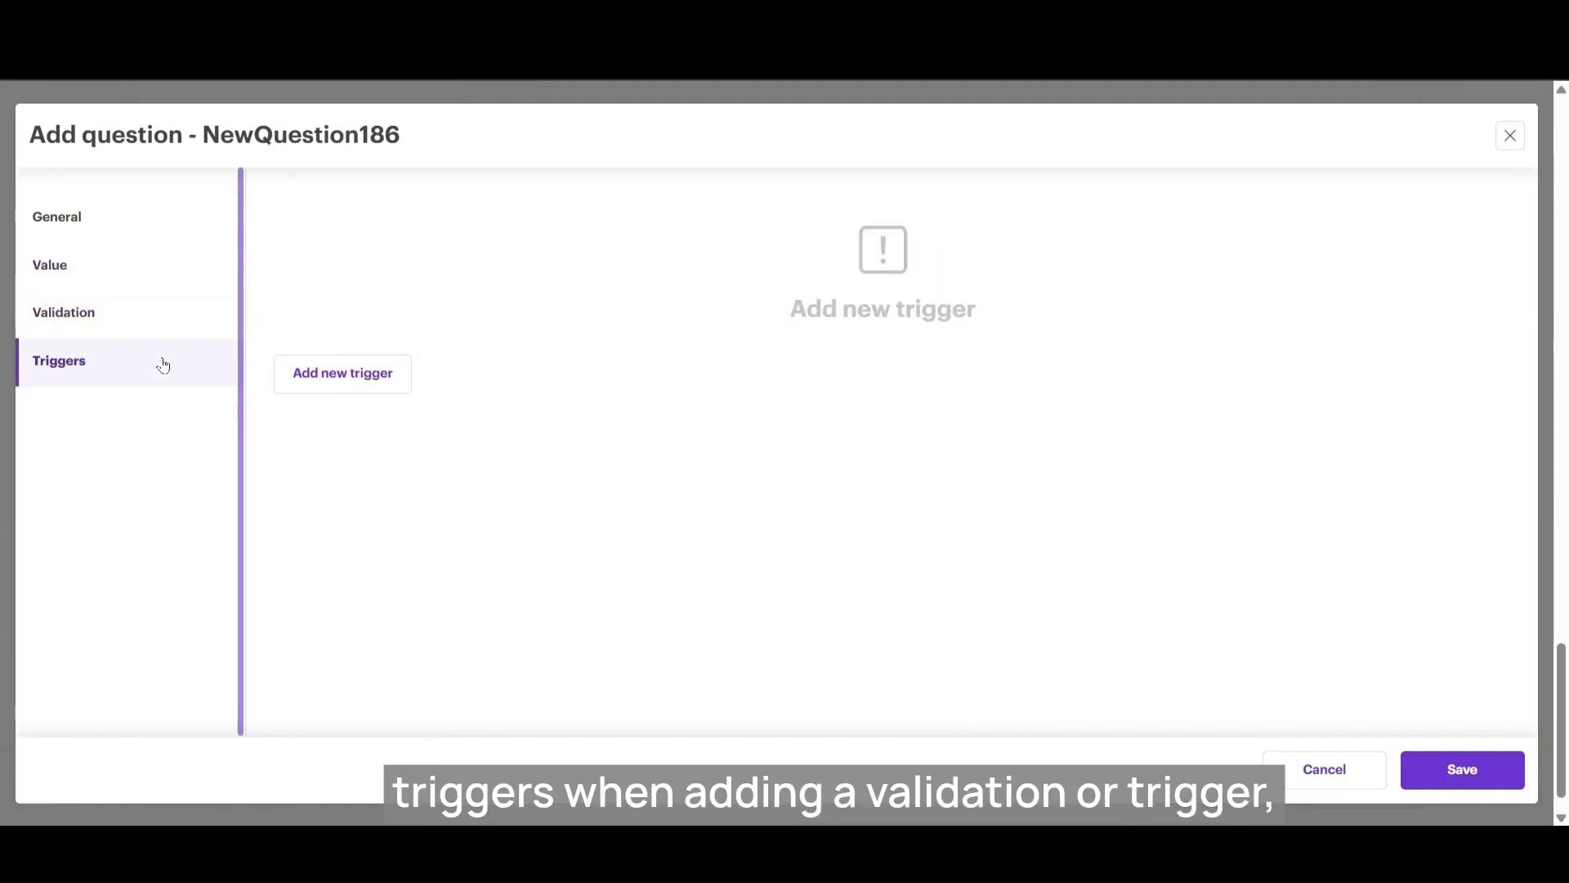
# - Add a trigger, browsing the questions available for its IF condition, and save the new dropdown question
pyautogui.click(345, 373)
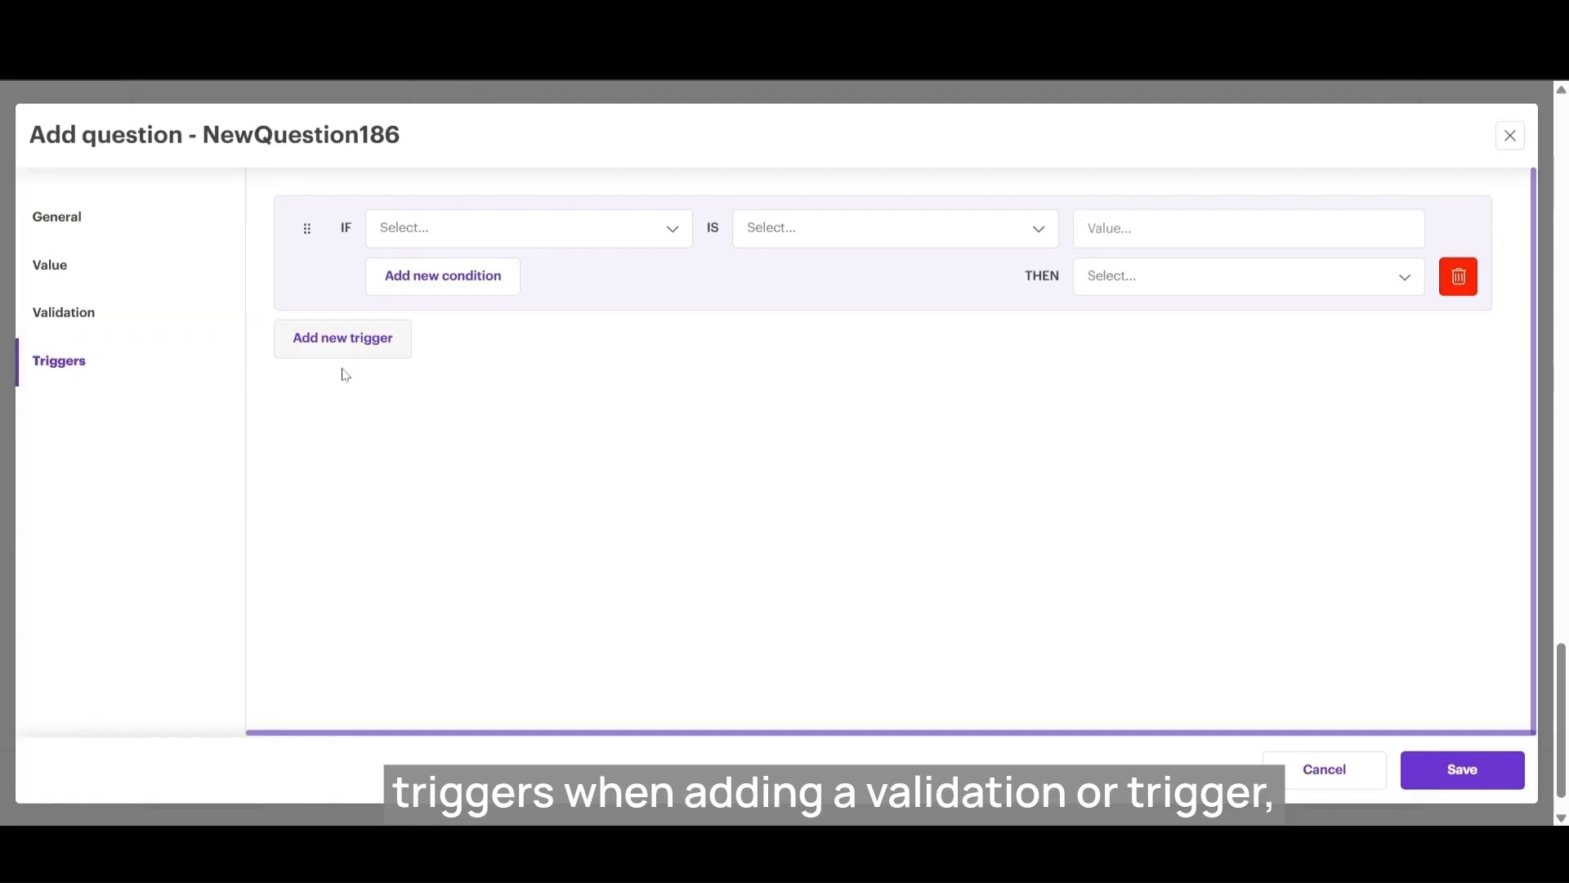
pyautogui.click(523, 229)
pyautogui.scroll(-2, 574, 416)
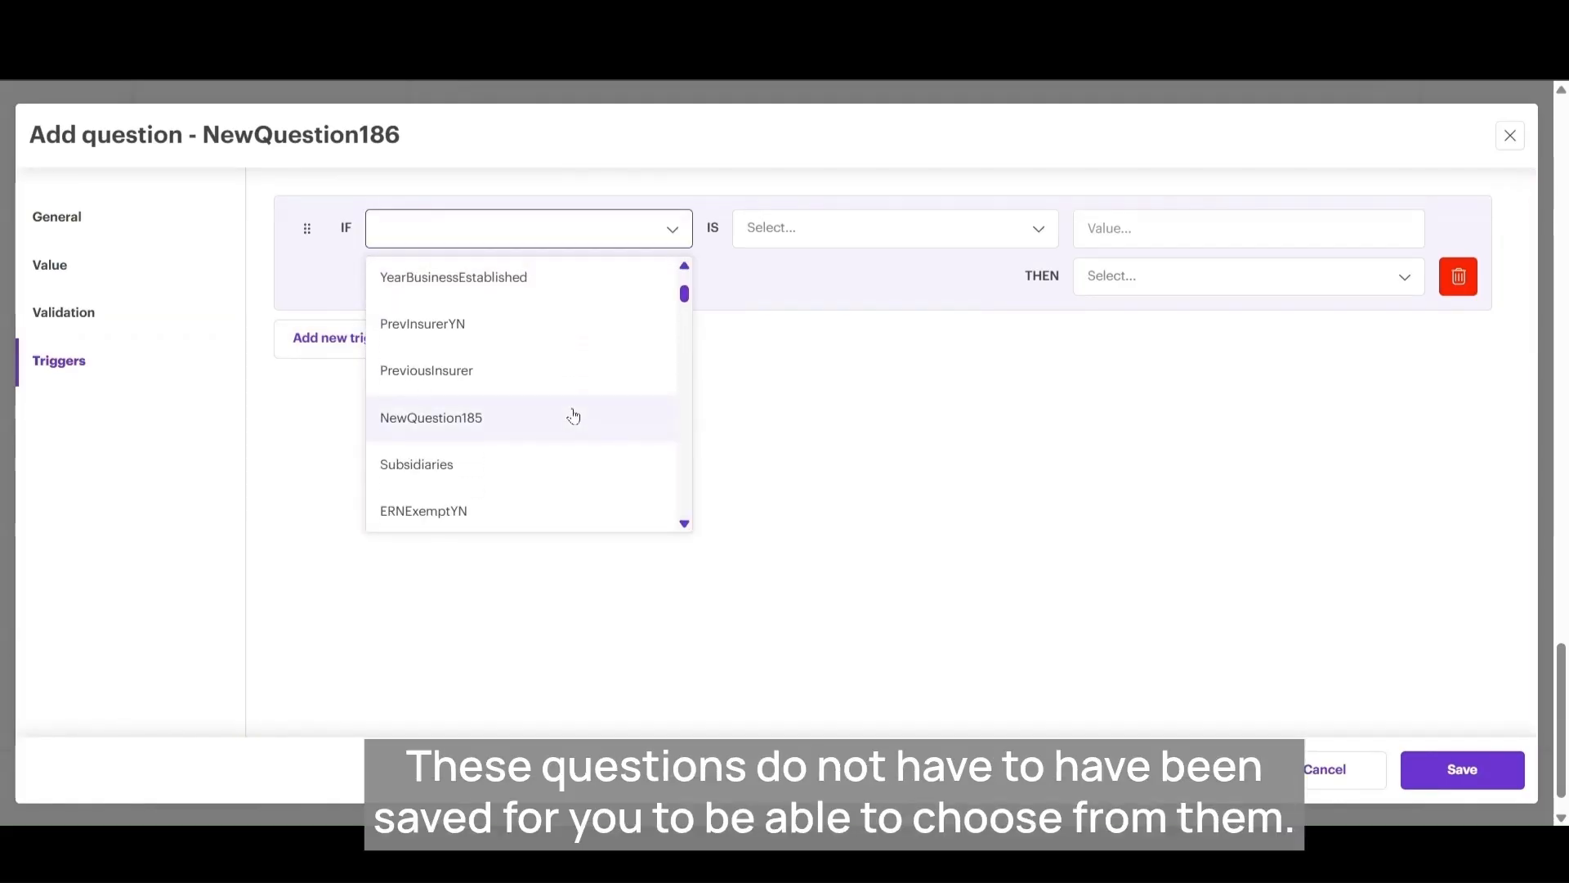
pyautogui.scroll(-4, 574, 416)
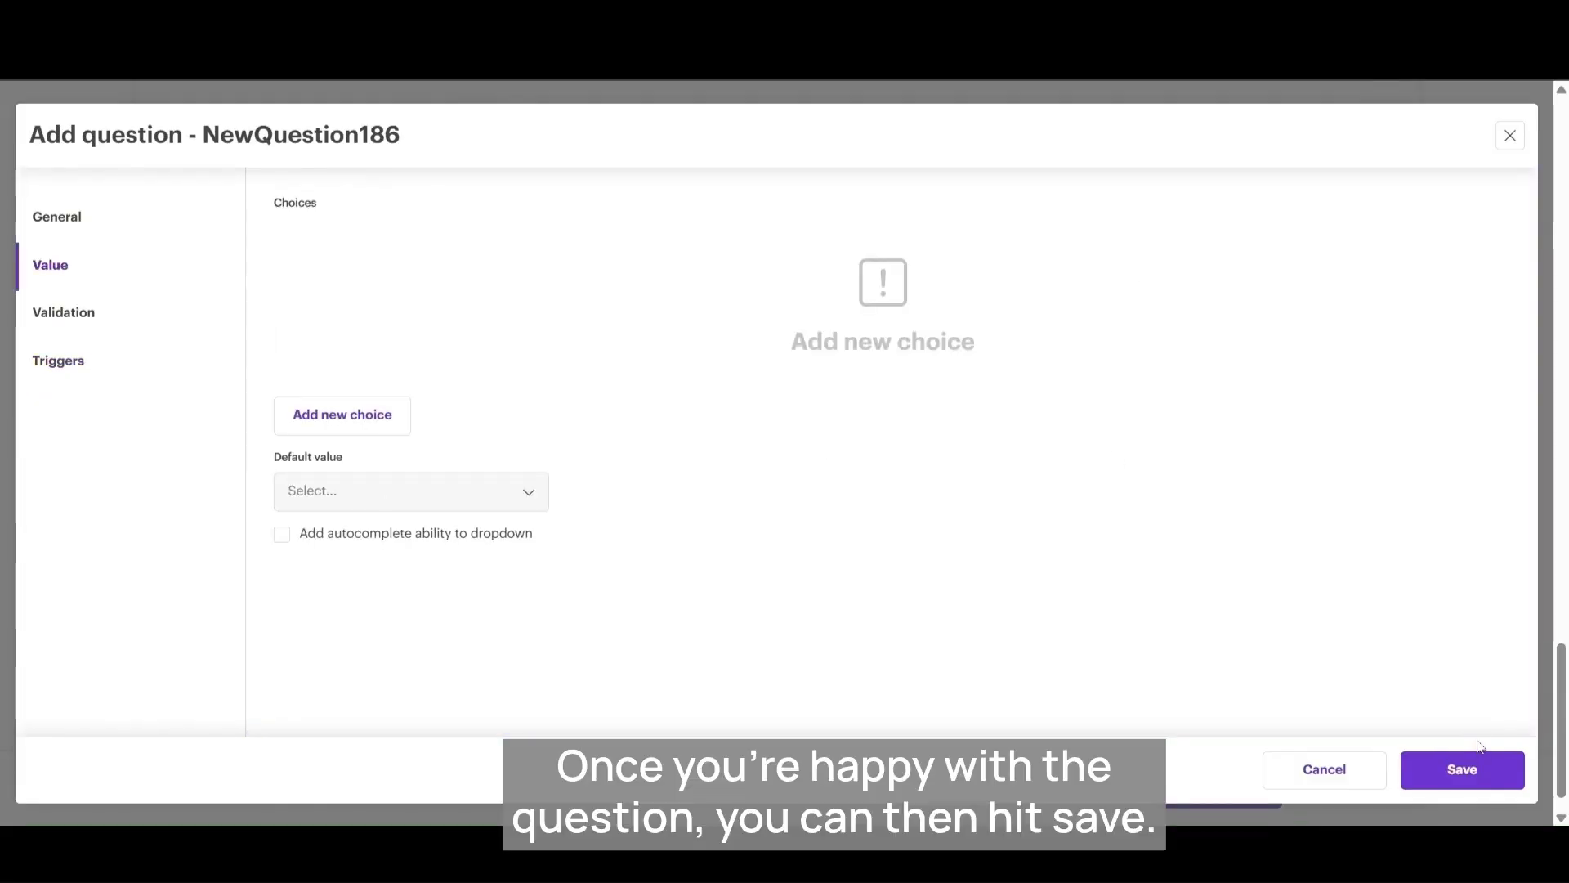
pyautogui.click(1463, 770)
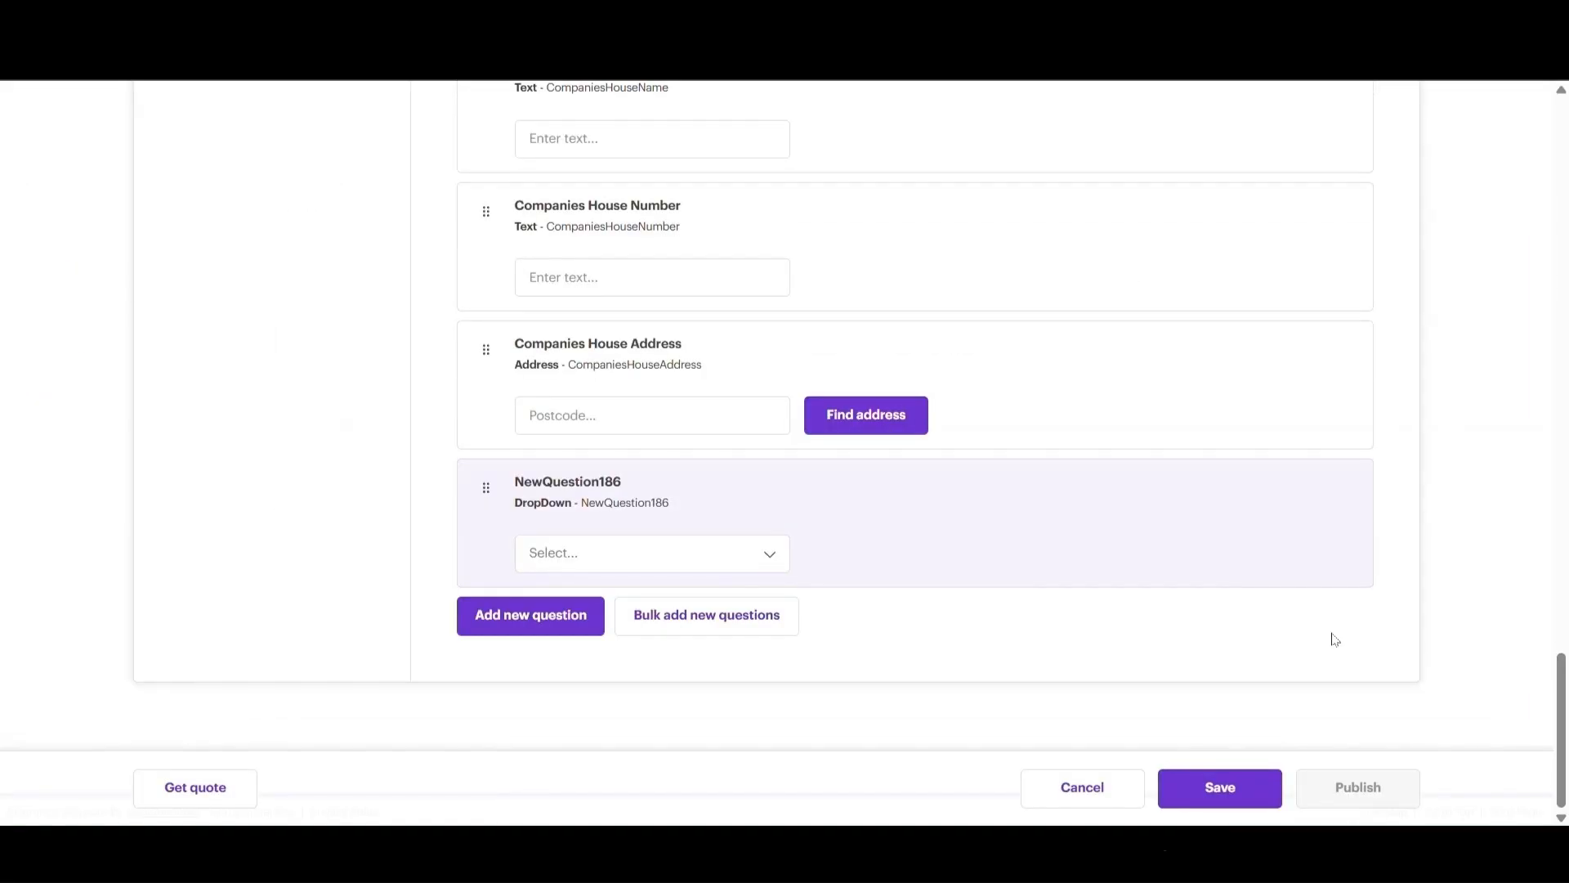
# - Start bulk adding questions to the Client Details page and add two more question rows
pyautogui.click(752, 617)
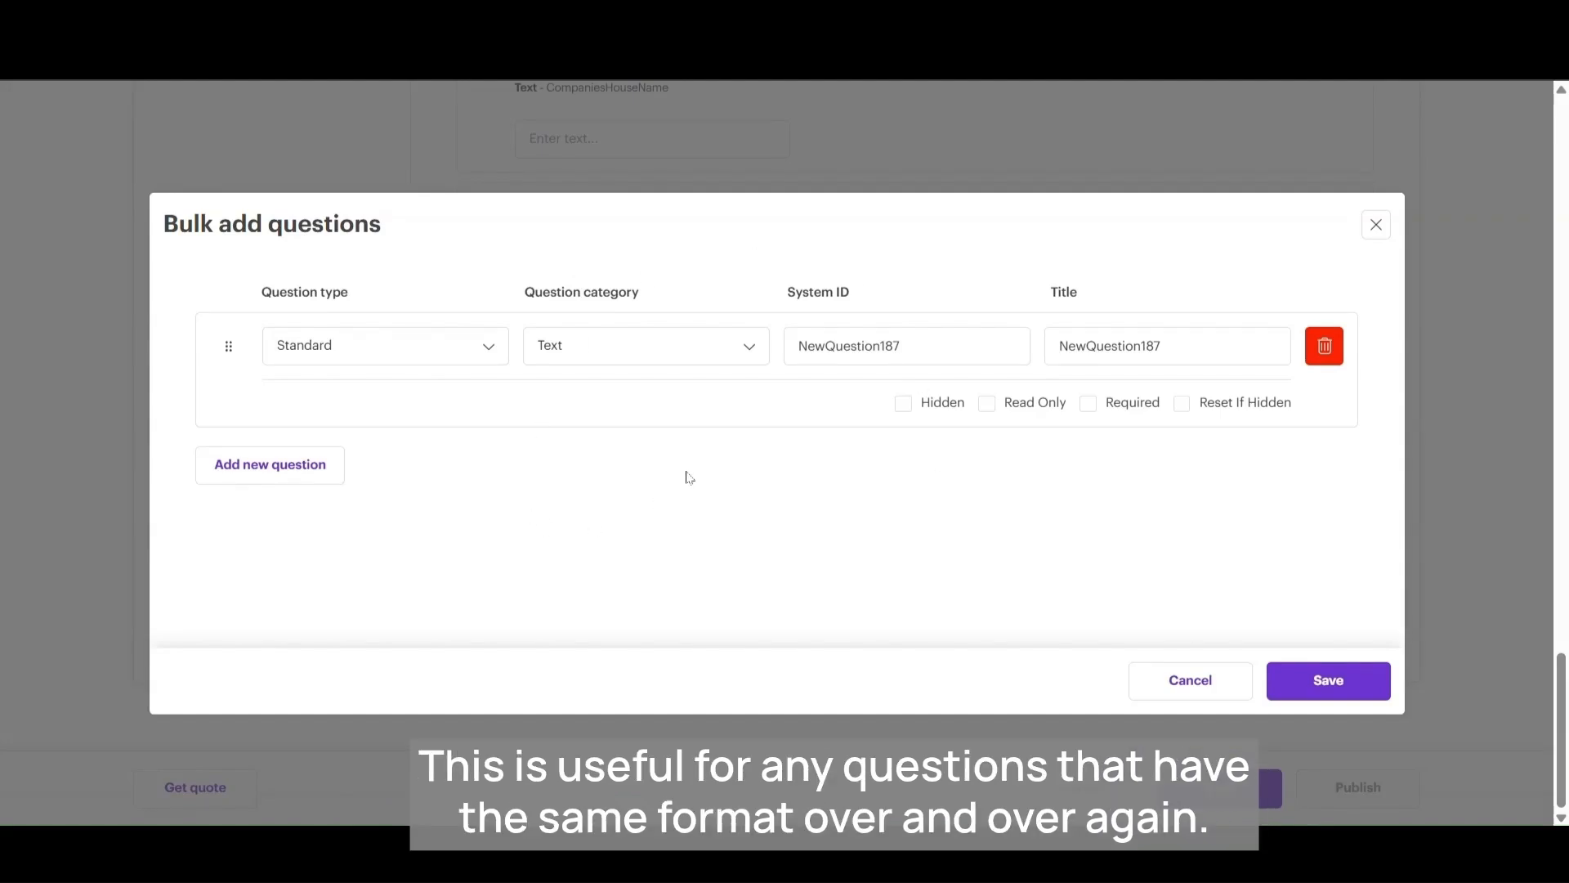
pyautogui.click(313, 469)
pyautogui.click(302, 588)
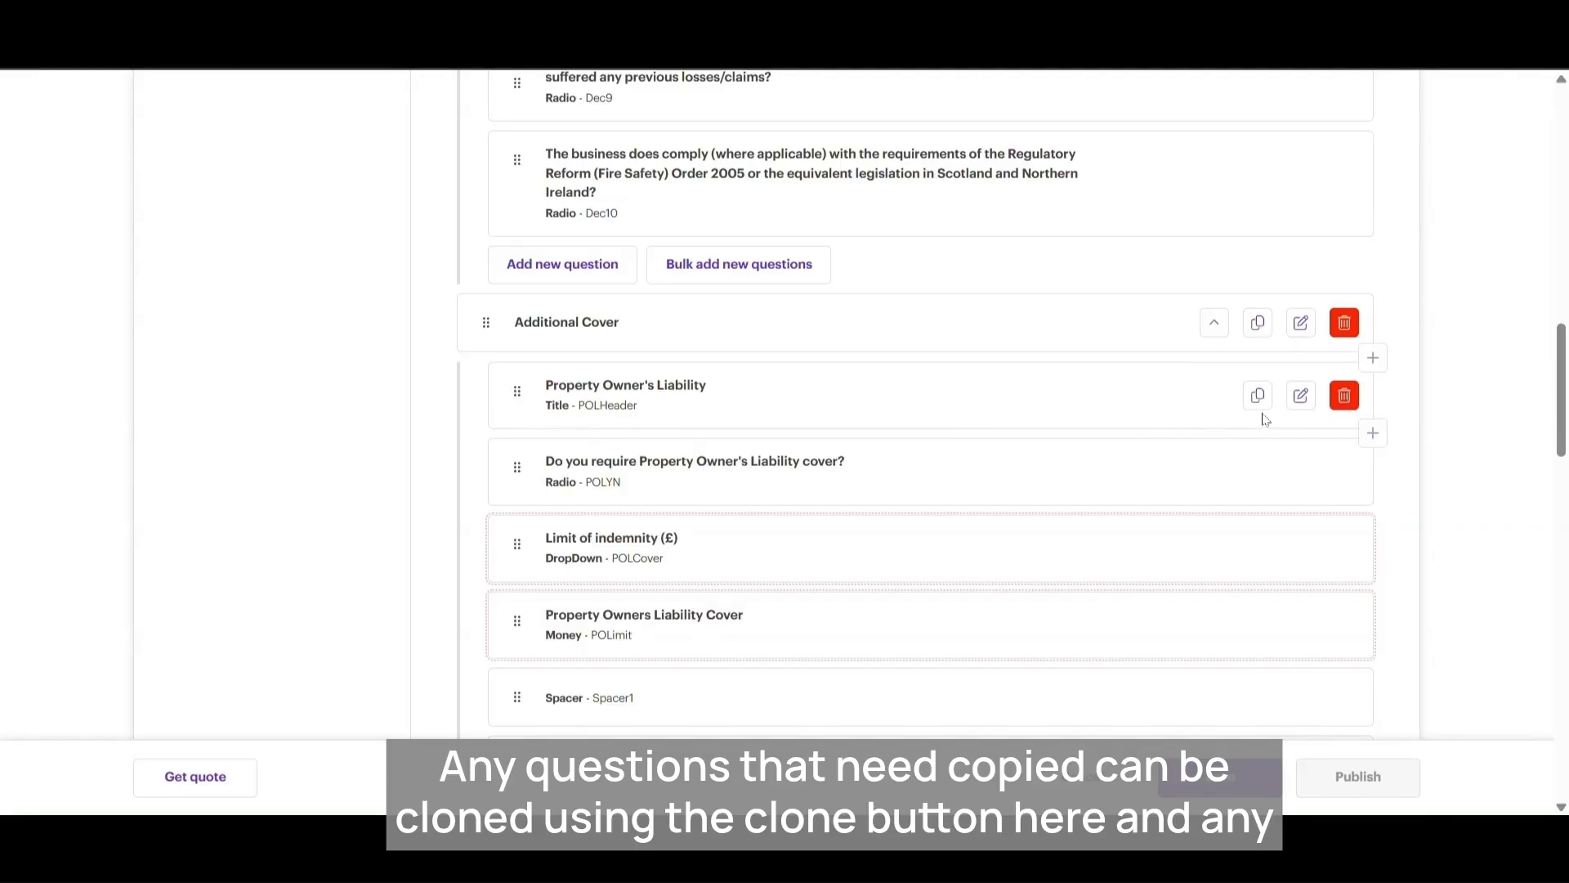
# - Clone the Property Owner's Liability title question in Additional Cover, and clone the resulting copy as well
pyautogui.click(1264, 404)
pyautogui.click(1267, 478)
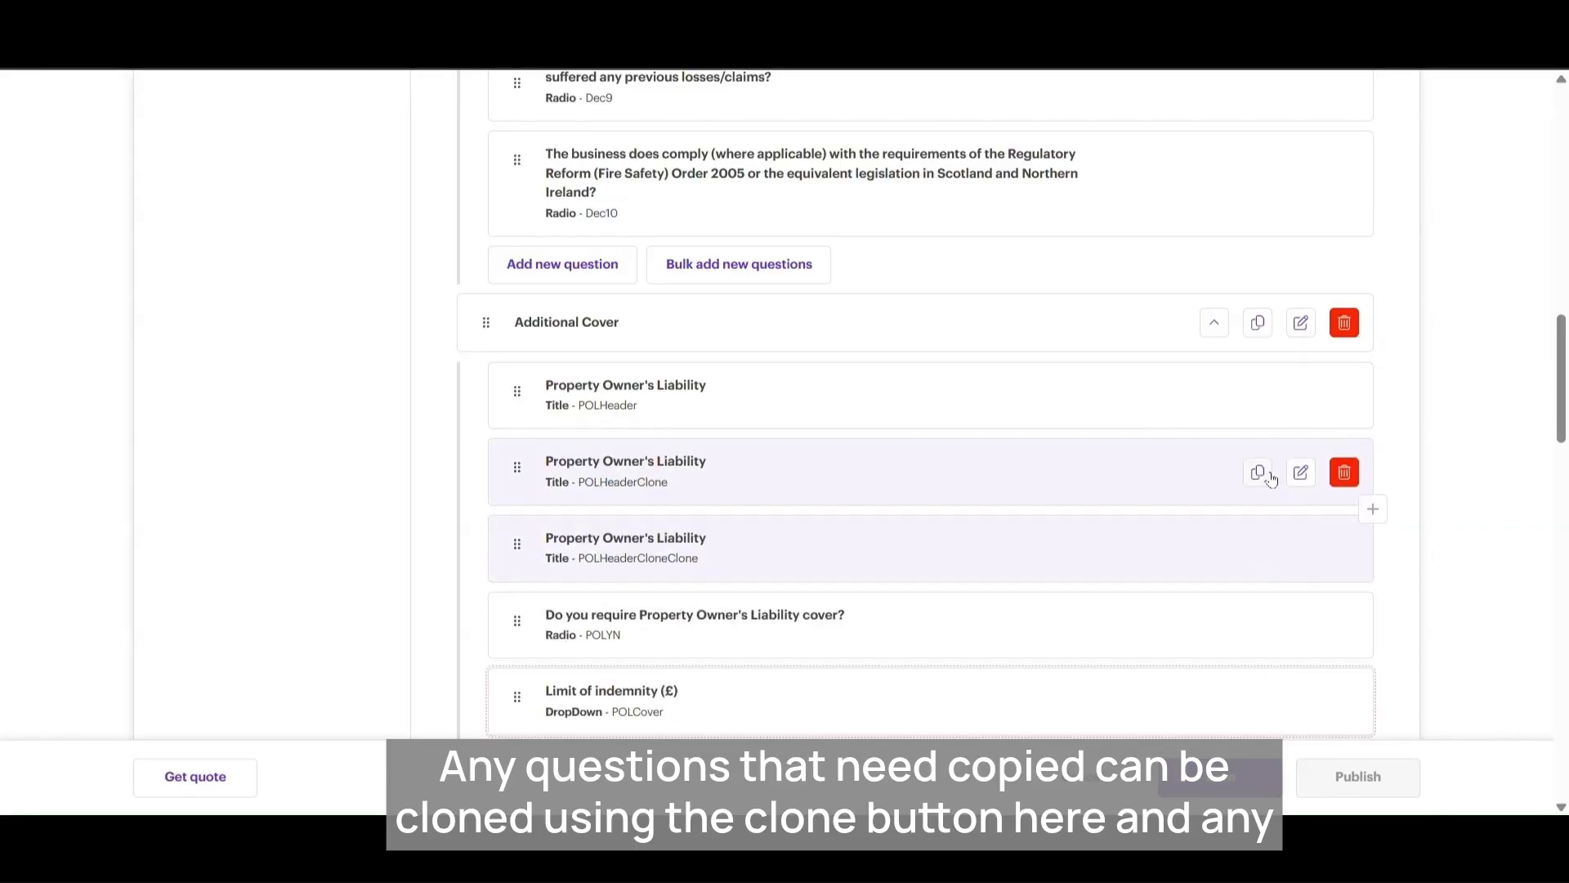
# - Move the first cloned title above the original, and try to move NewQuestion186 into the Property multipage under Property Details
pyautogui.moveTo(536, 484); pyautogui.dragTo(514, 353)
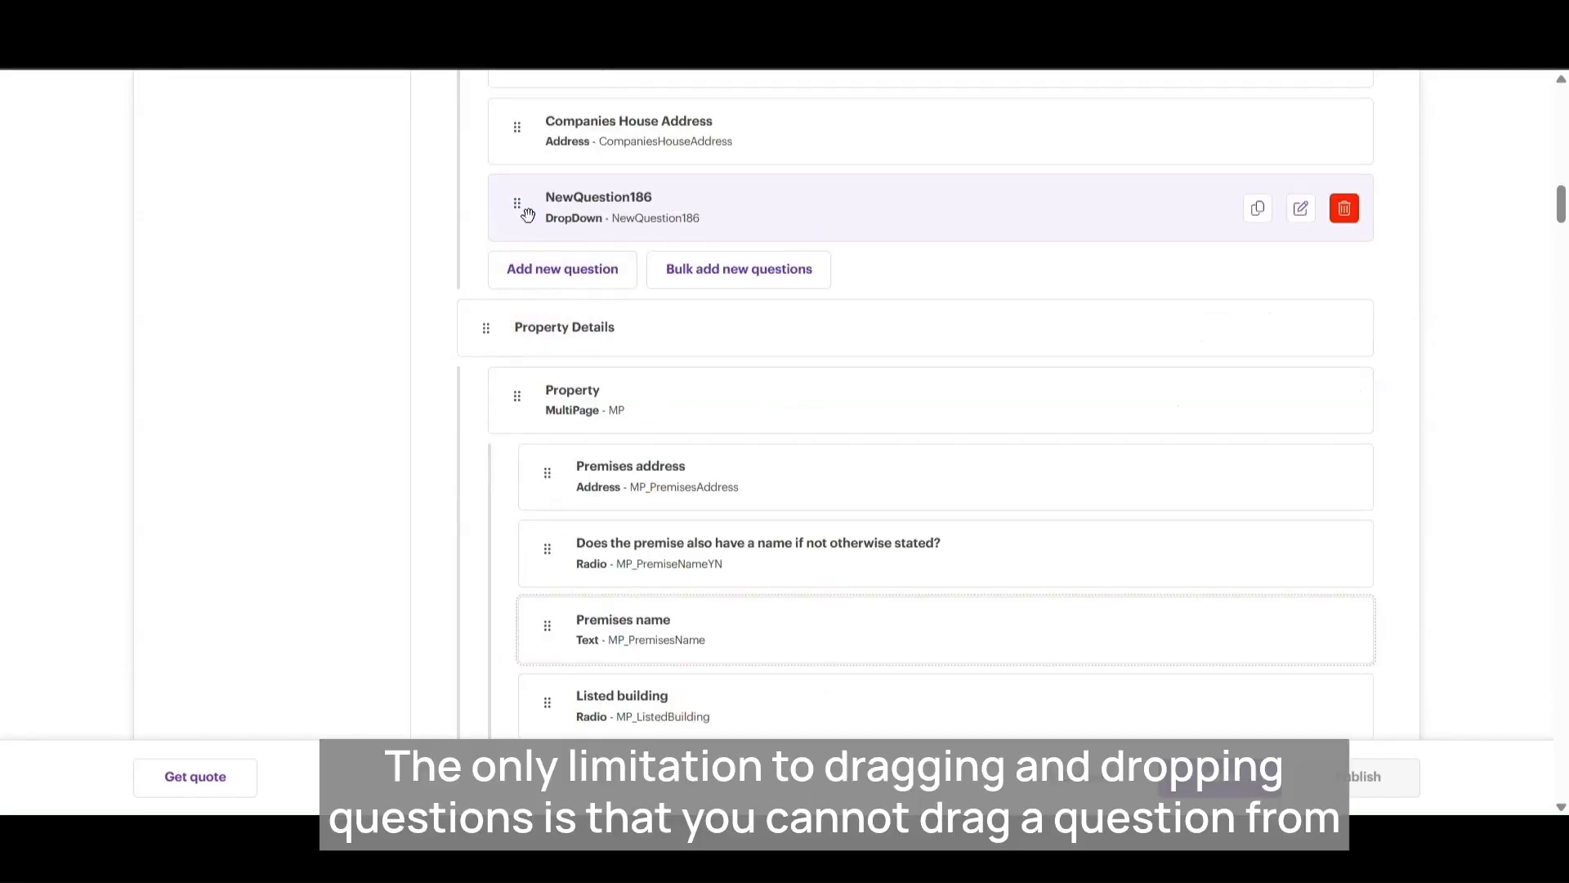
pyautogui.moveTo(528, 214); pyautogui.dragTo(553, 599)
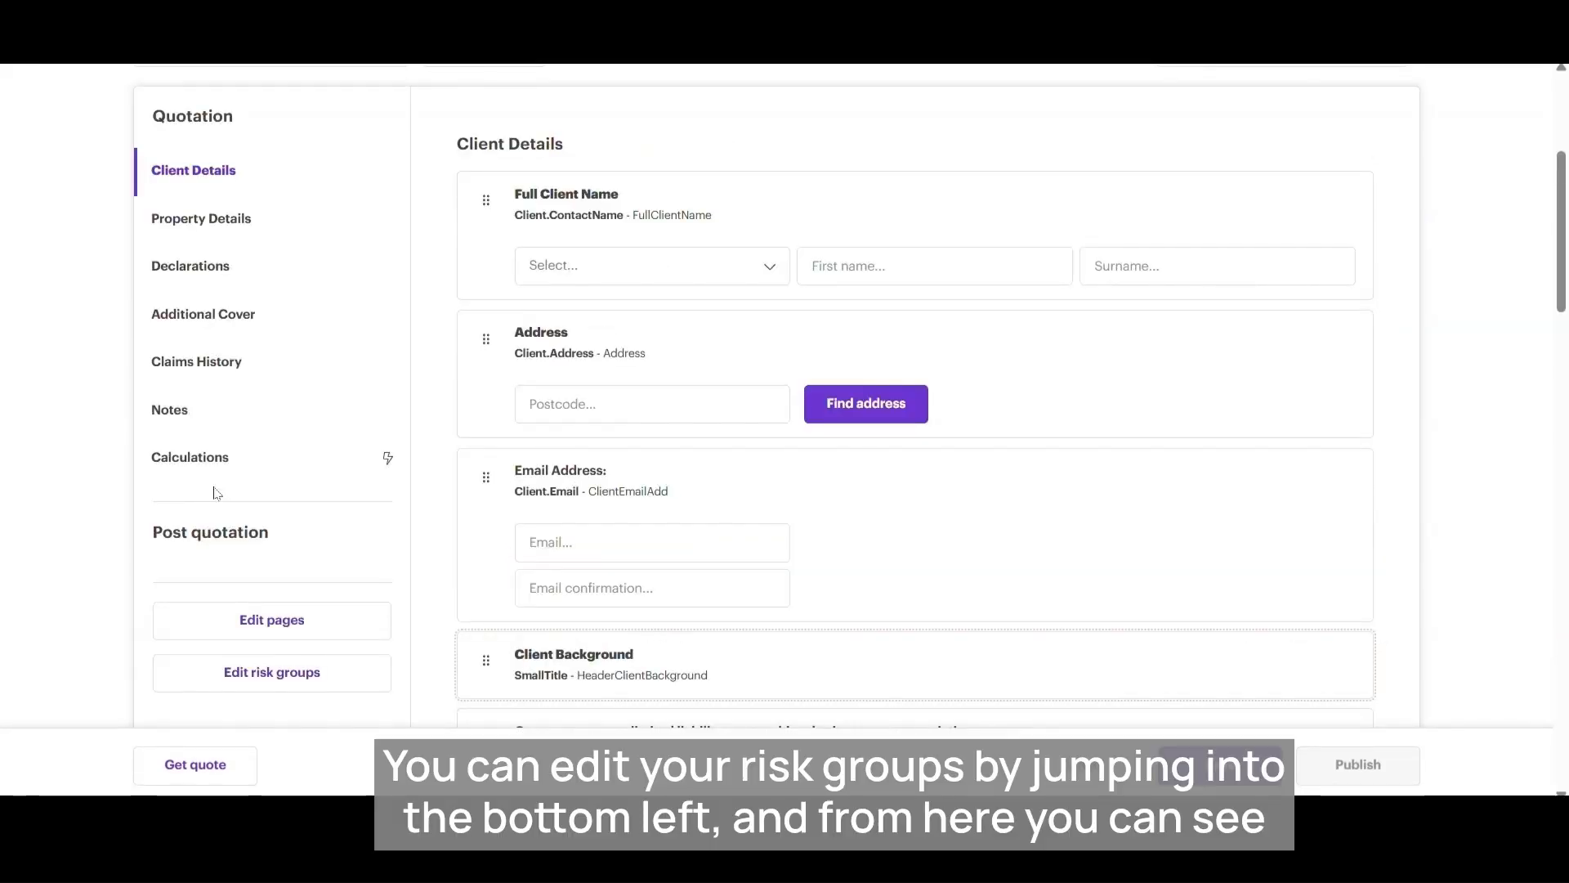
# - Open the risk groups, try reordering the Main group, and check the usage and modifier indicators on Main and Buildings
pyautogui.click(305, 688)
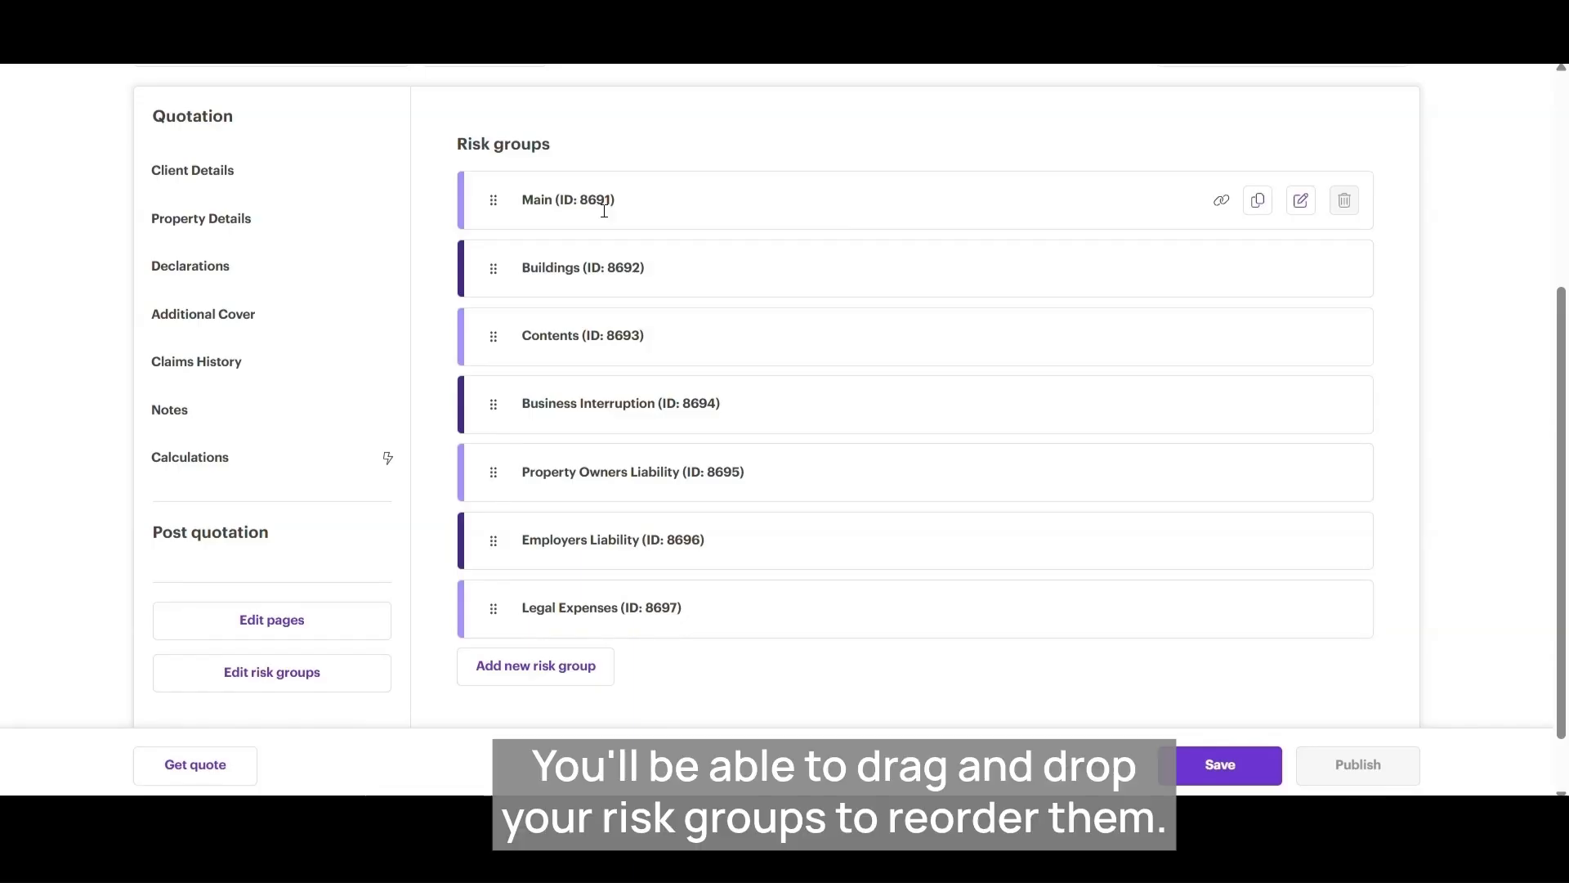
pyautogui.moveTo(493, 204)
pyautogui.mouseDown()
pyautogui.moveTo(508, 290)
pyautogui.moveTo(506, 229)
pyautogui.mouseUp()
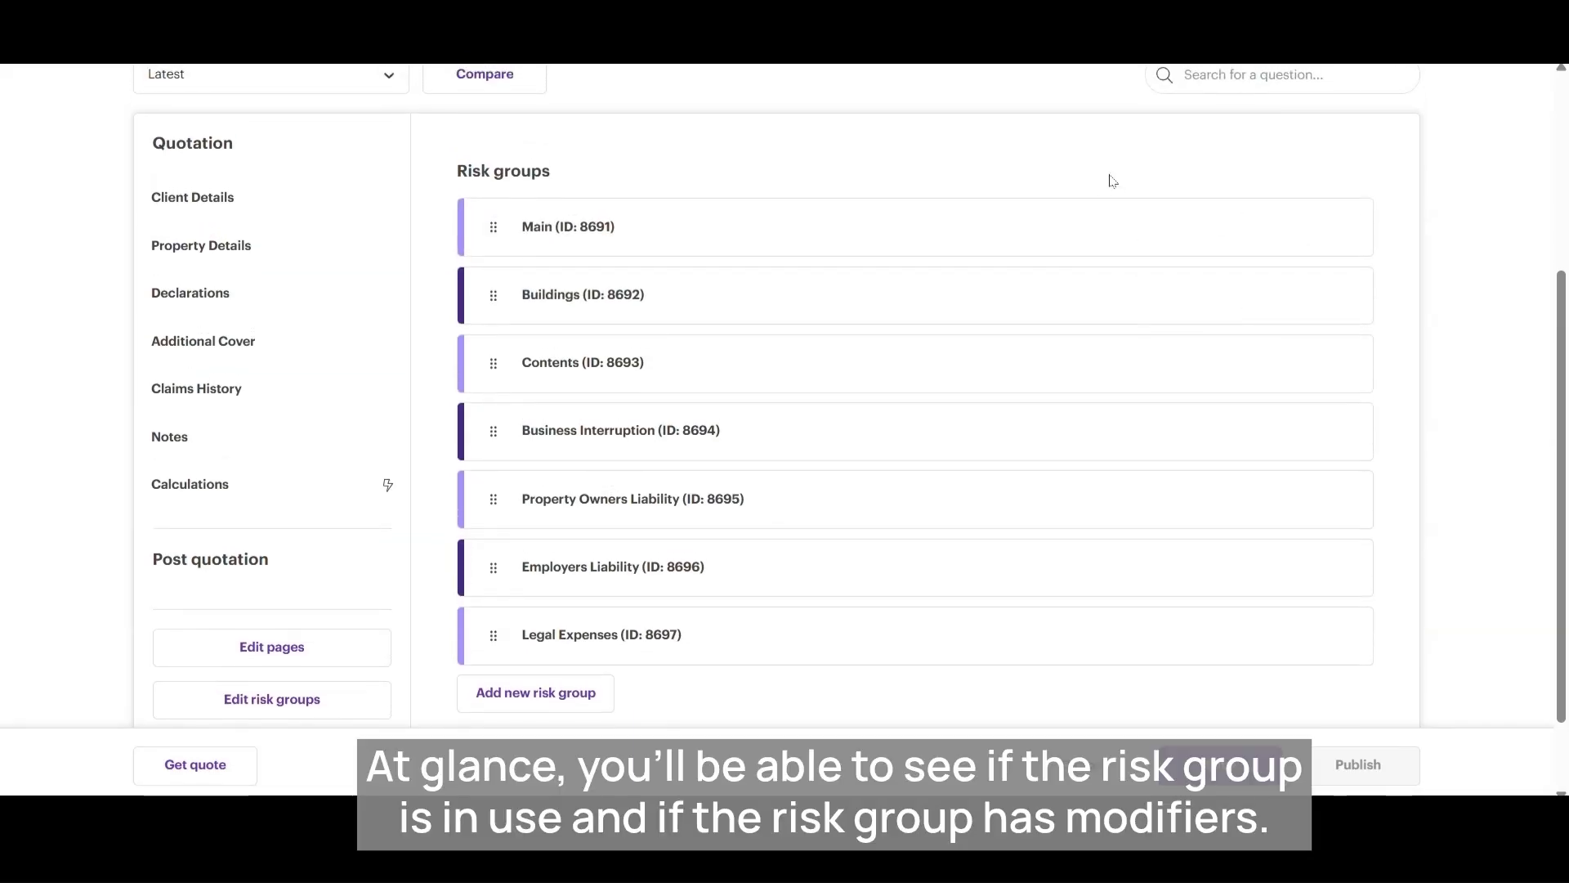
pyautogui.moveTo(1232, 233)
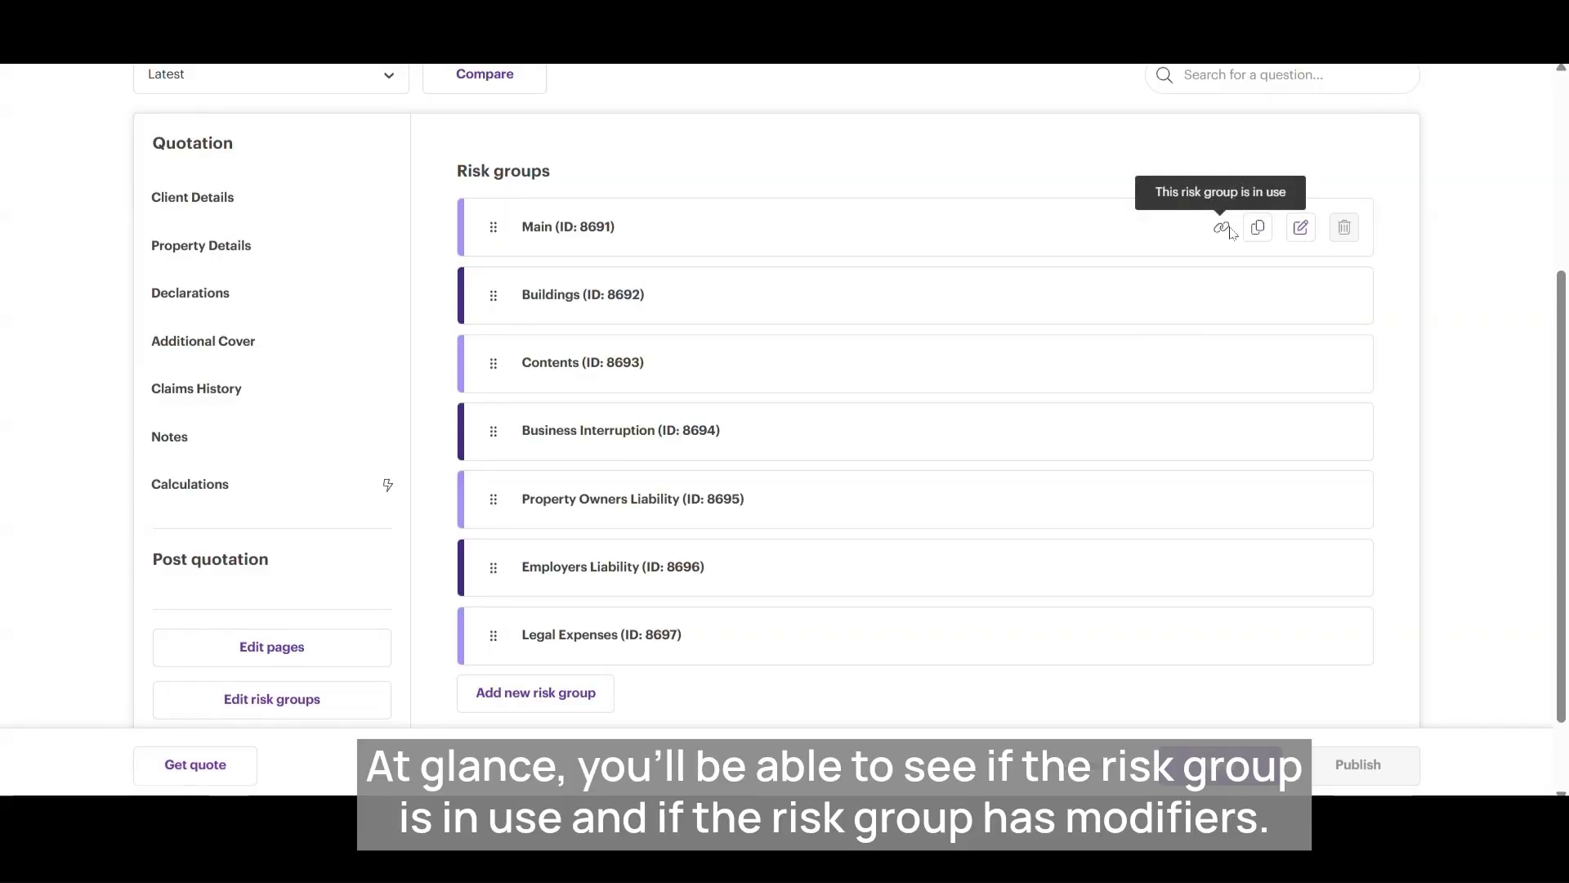
pyautogui.moveTo(1194, 304)
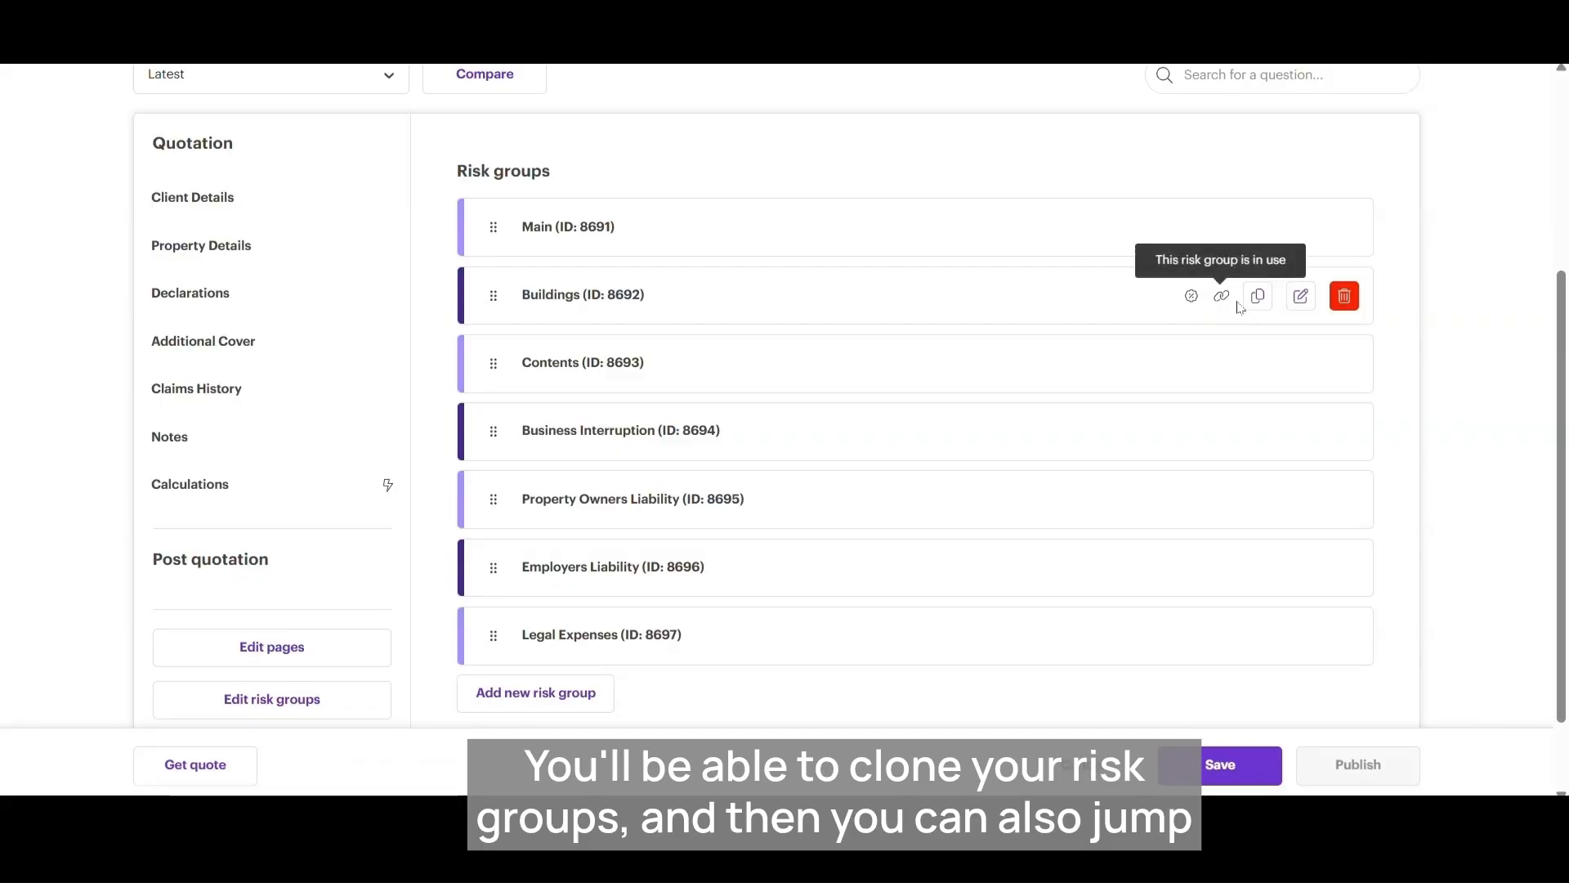
# - Edit the Buildings risk group and set its default insurer to SchemeServe Insurance
pyautogui.click(1302, 301)
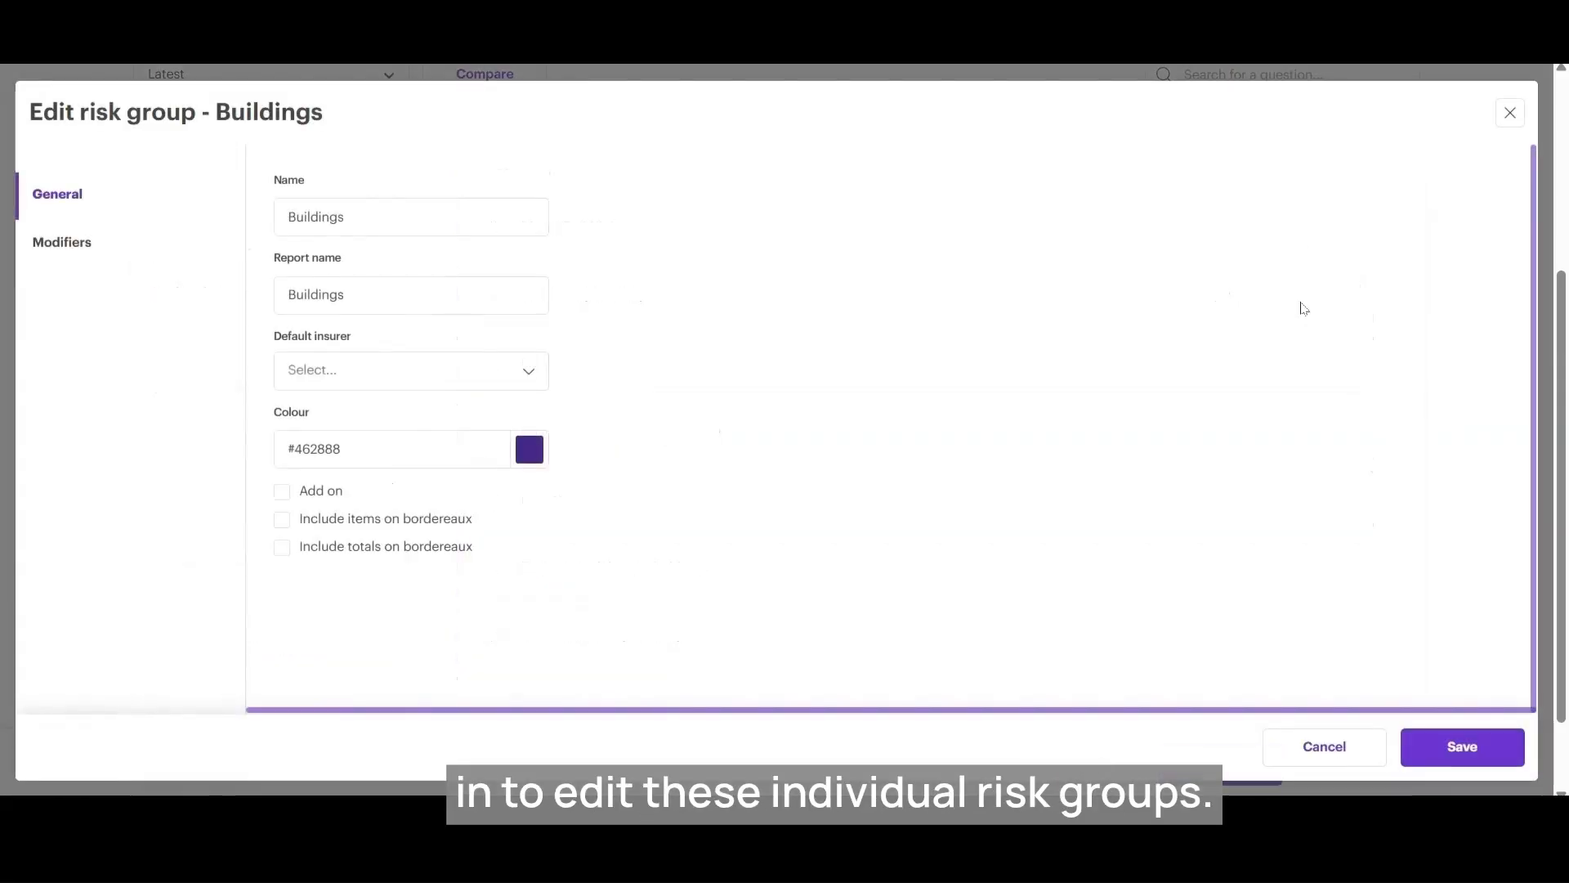
pyautogui.click(526, 365)
pyautogui.click(504, 444)
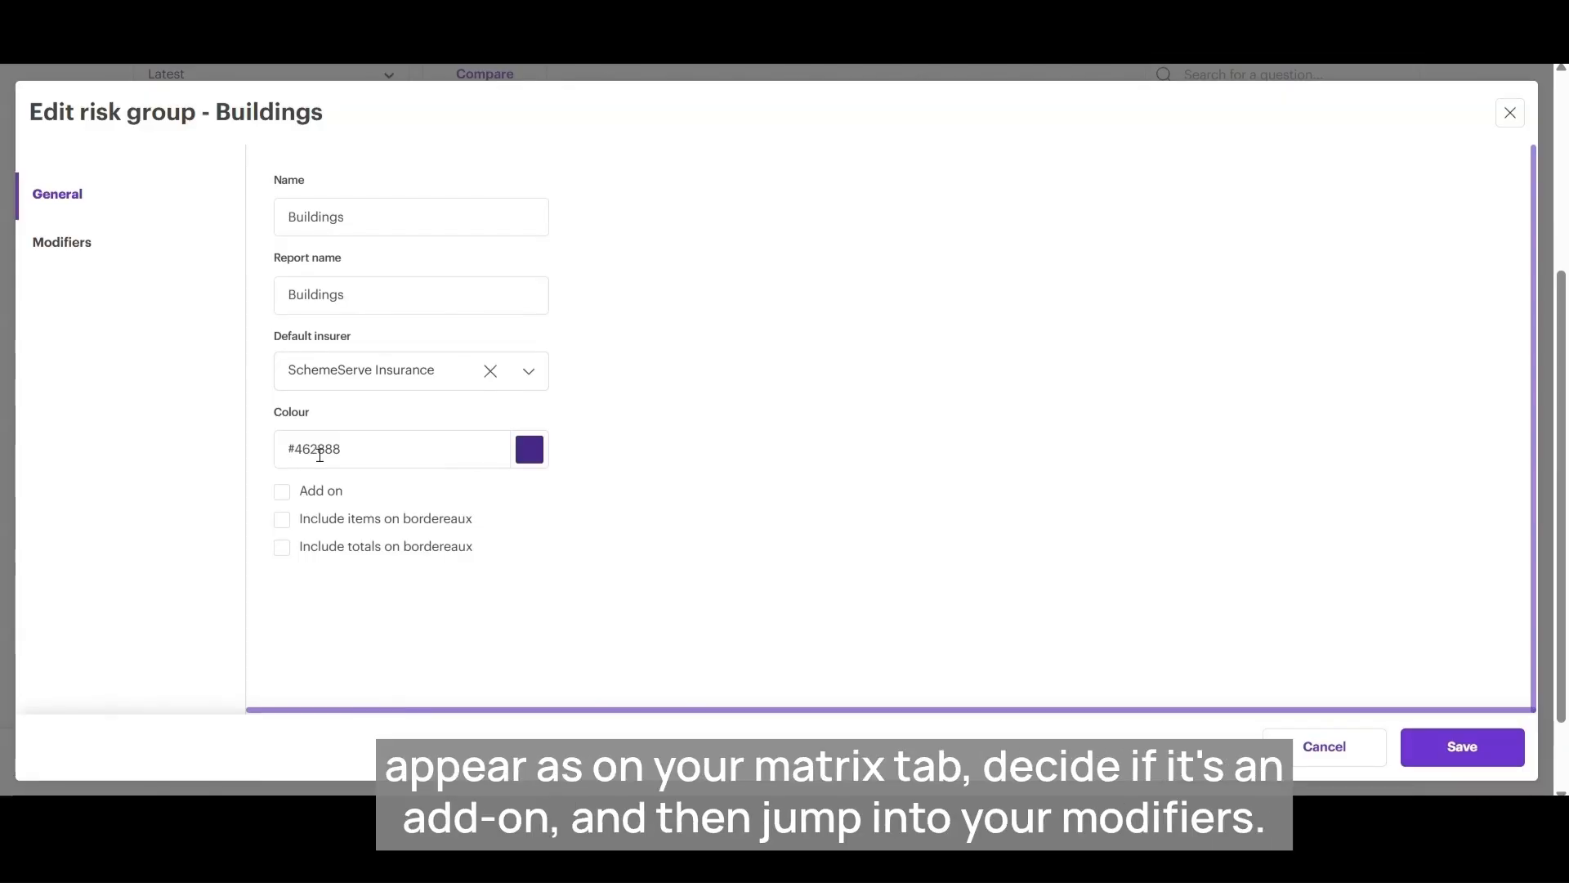
# - Add a blank modifier to the Buildings risk group and review its type, rate or fee, and cancellation options
pyautogui.click(103, 253)
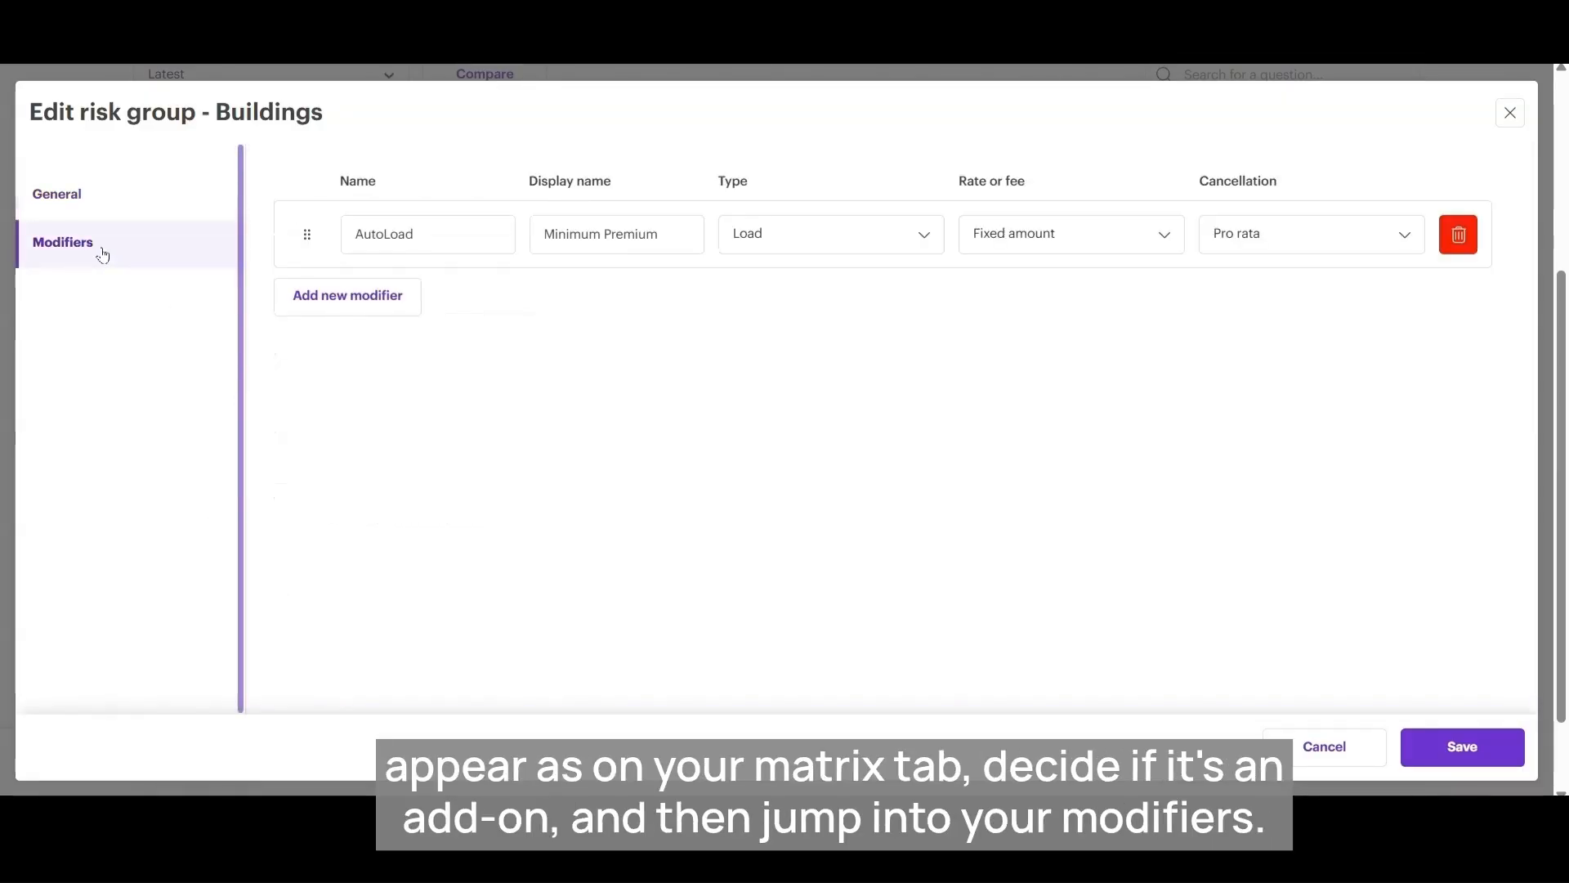
pyautogui.click(370, 302)
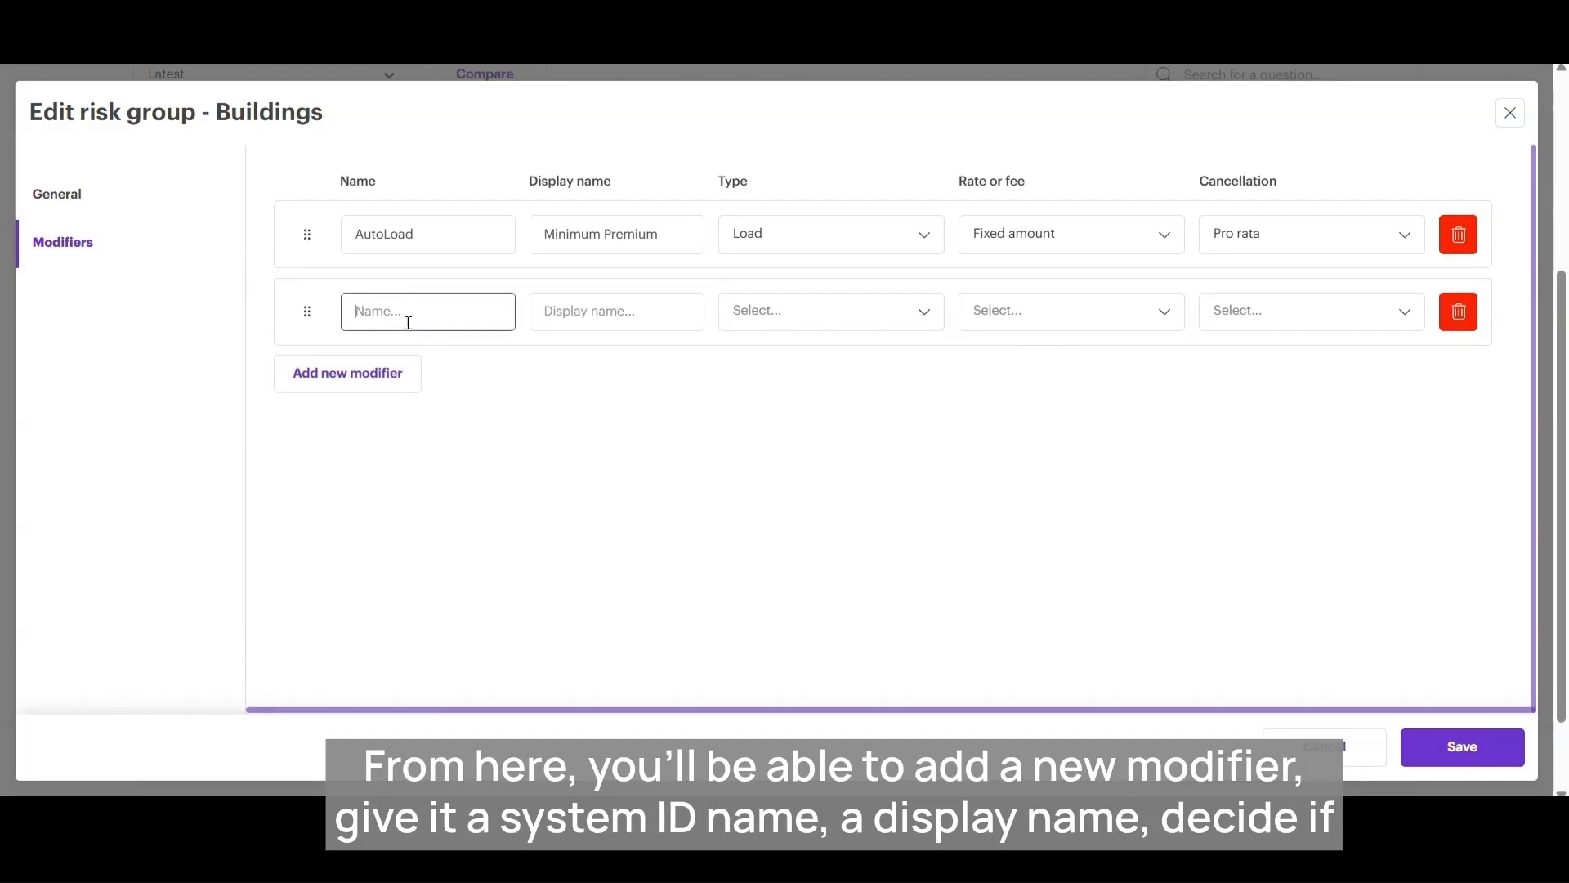
pyautogui.click(600, 320)
pyautogui.click(850, 325)
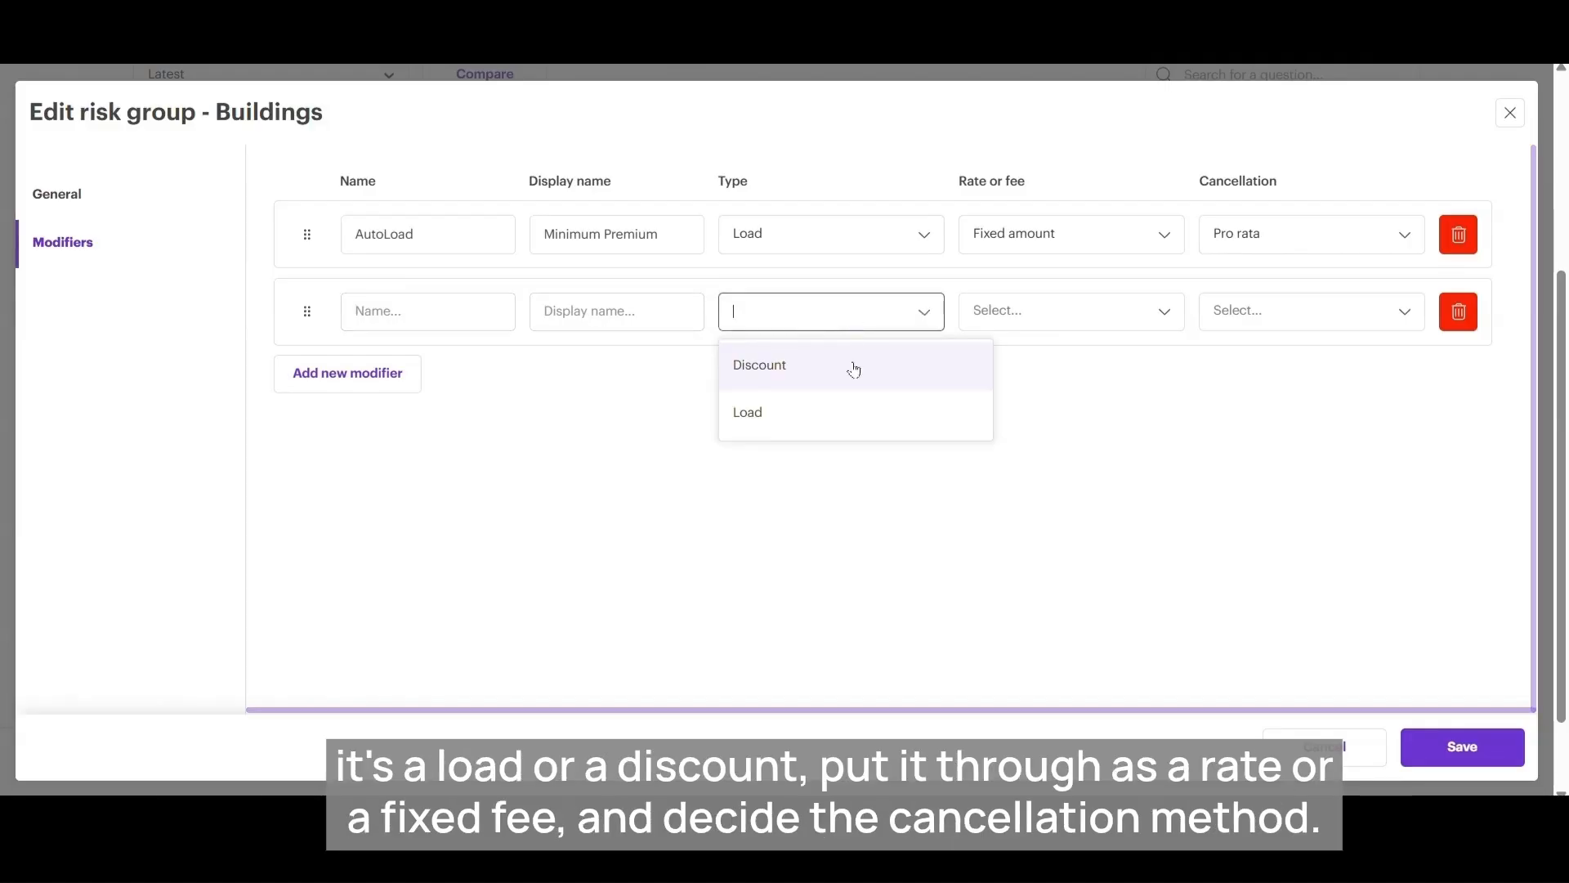
pyautogui.click(1034, 316)
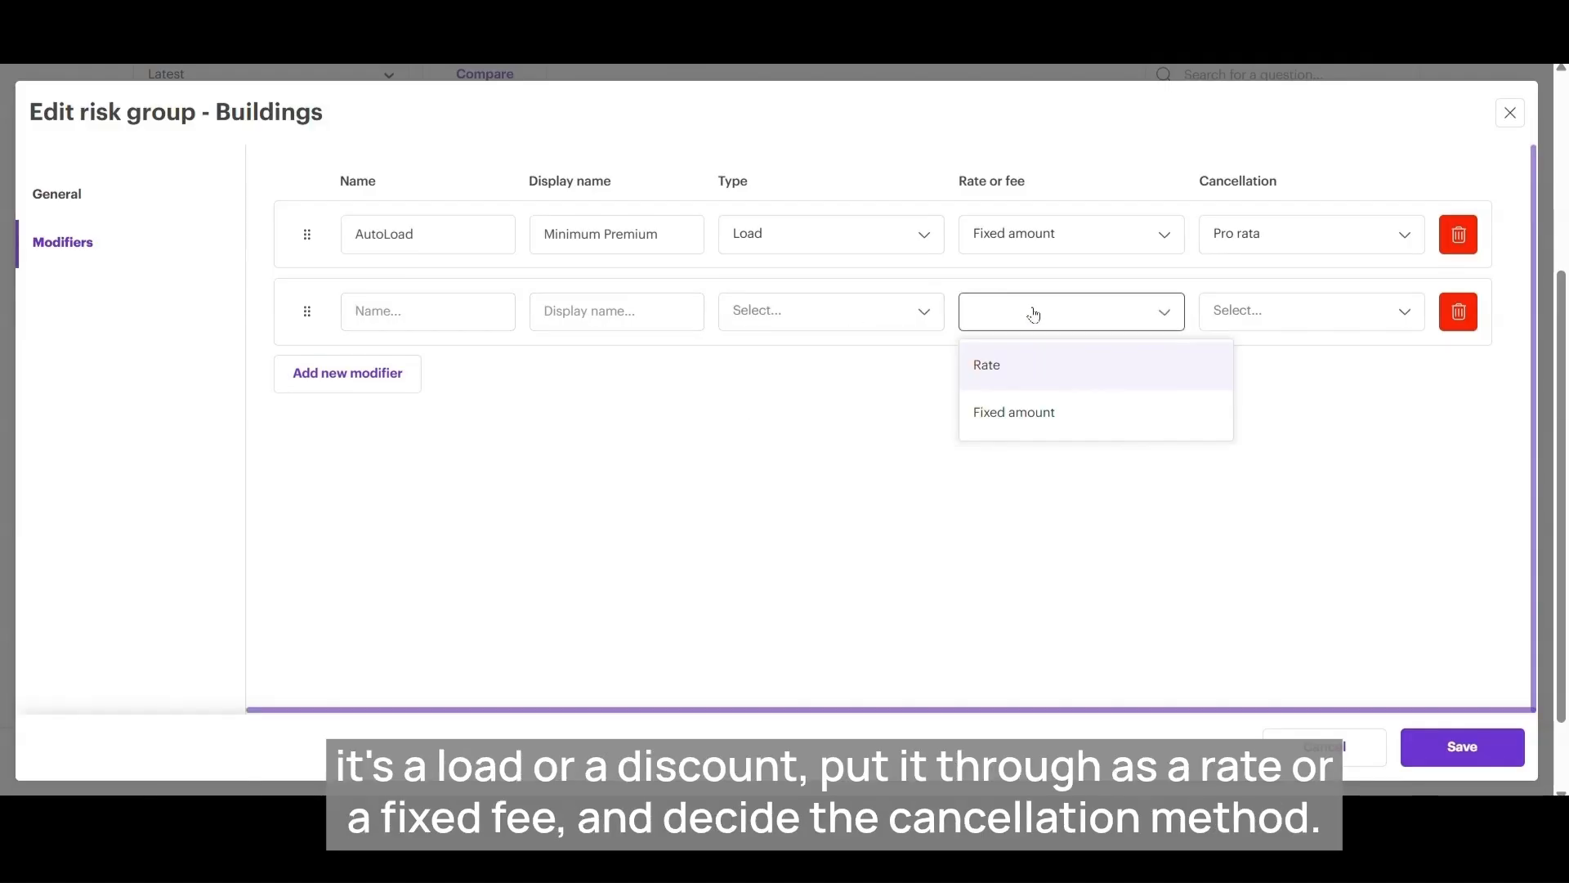
pyautogui.click(1312, 313)
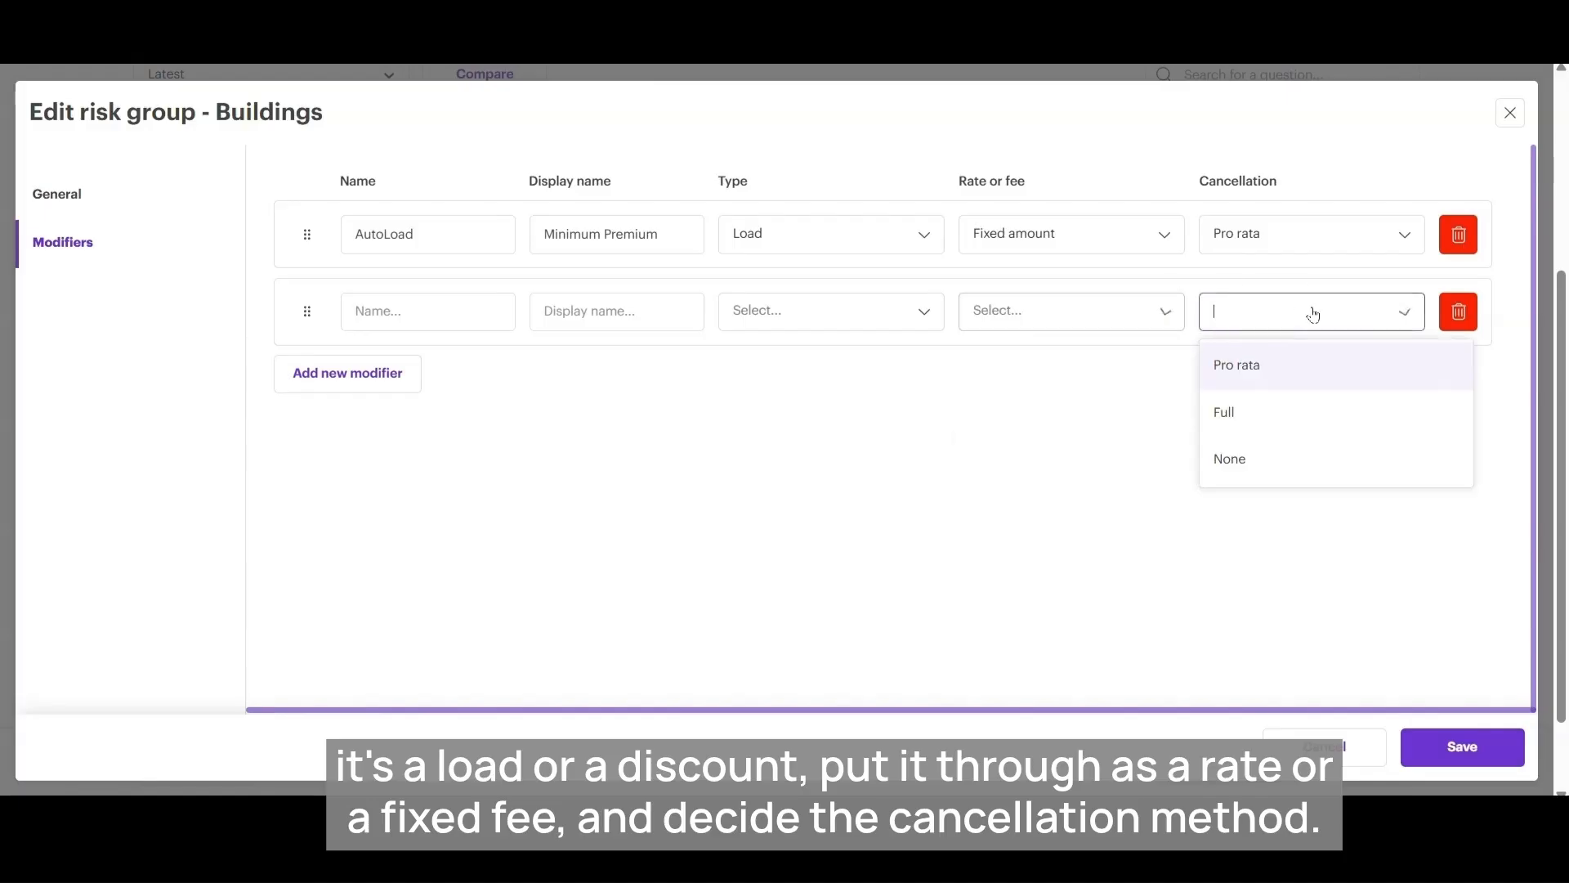
pyautogui.click(1012, 444)
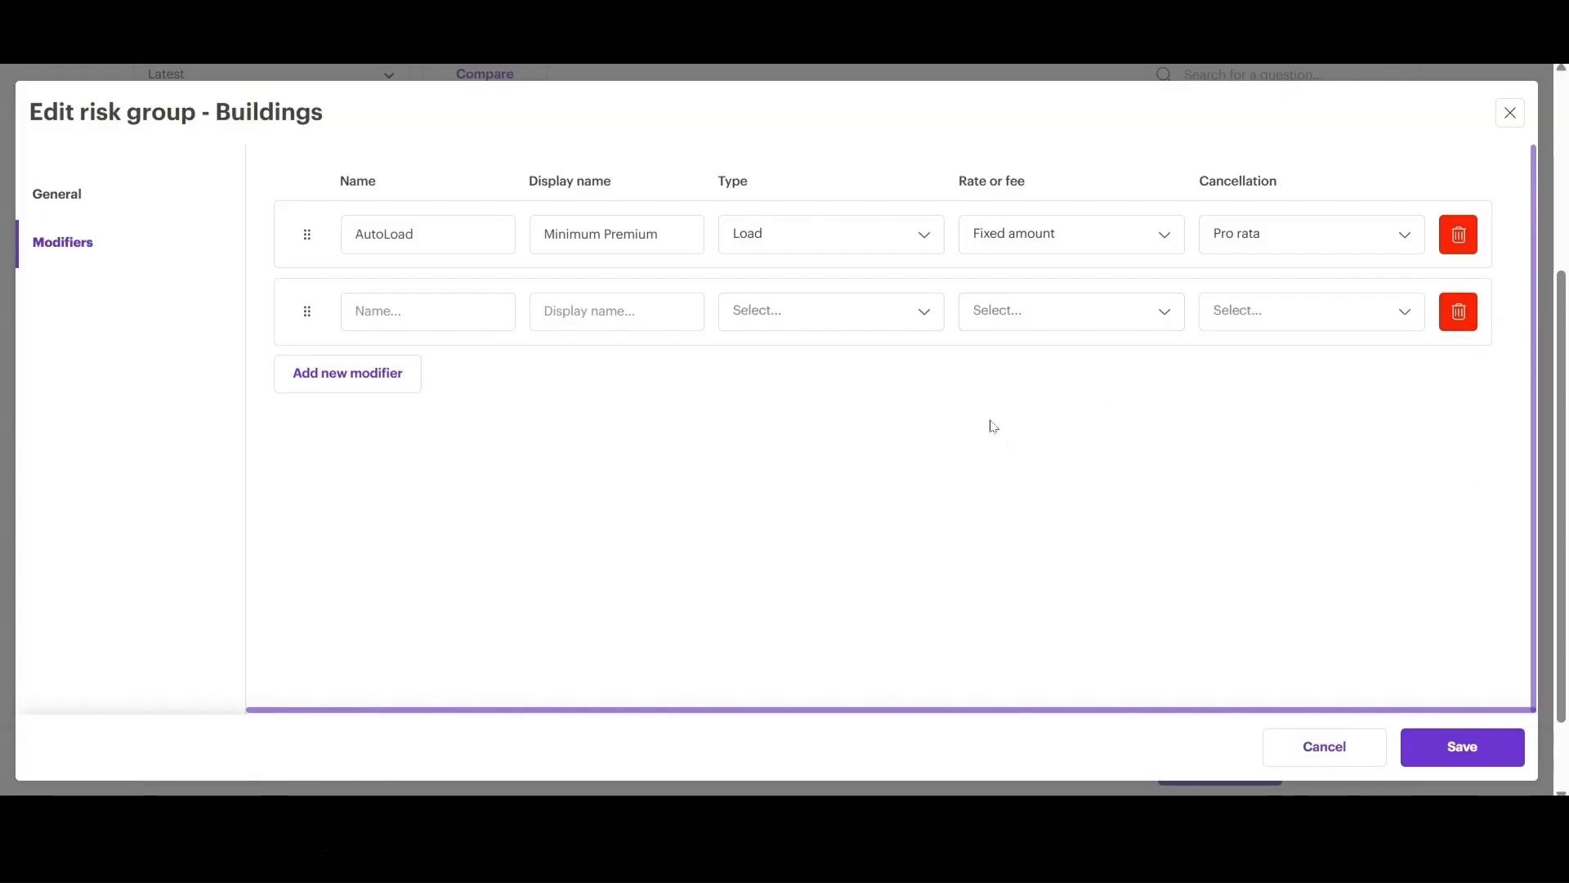
pyautogui.click(866, 313)
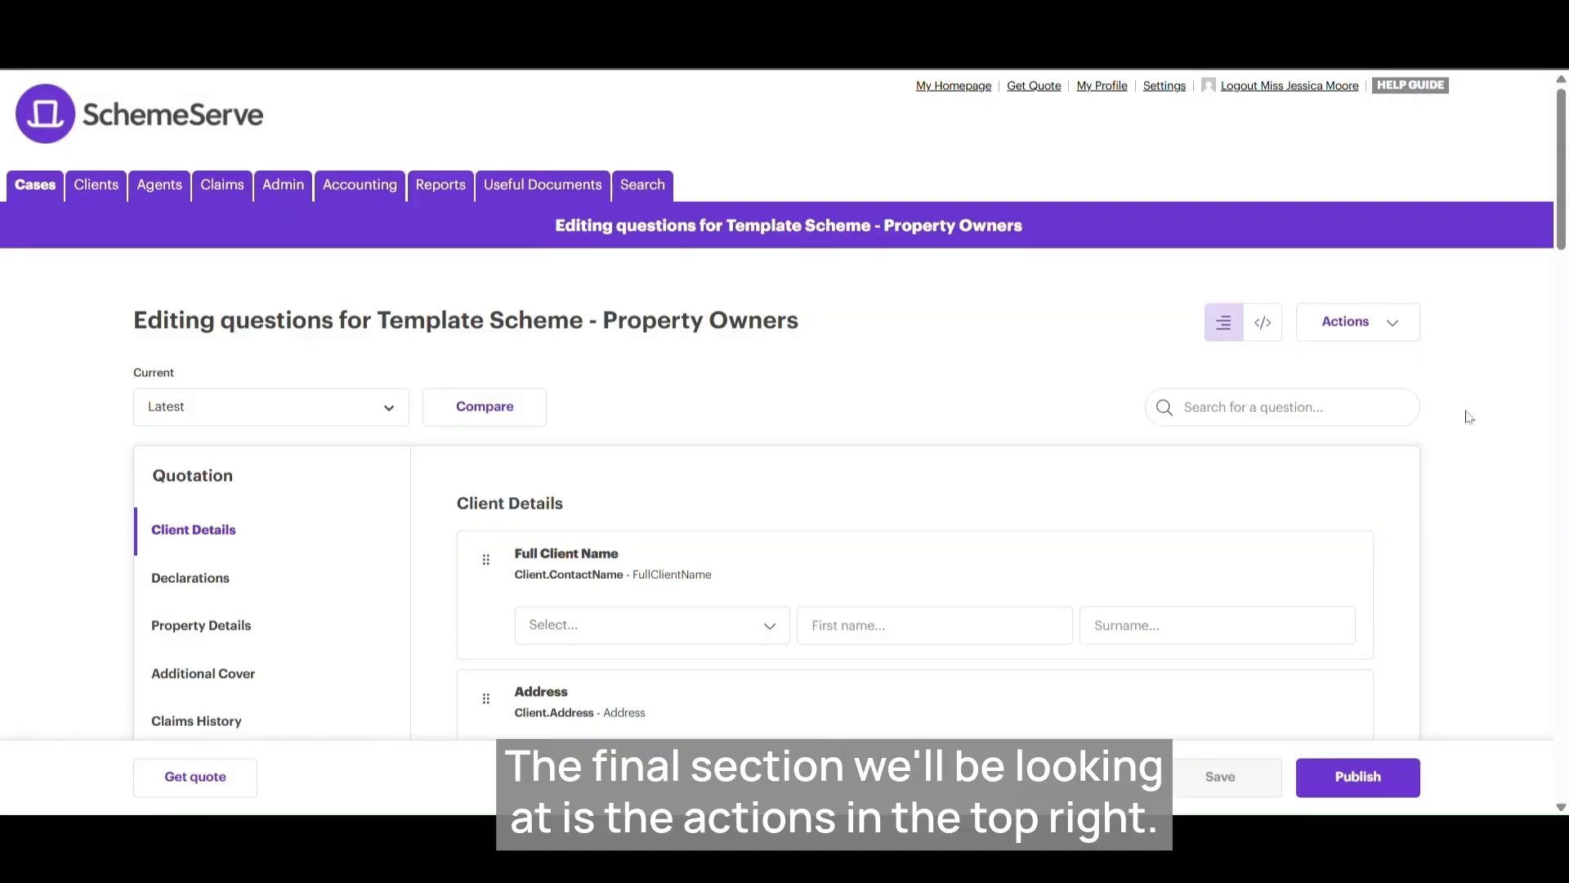
# - Review the scheme's tax settings, including the label and cancellation method, and close them without saving
pyautogui.click(1407, 320)
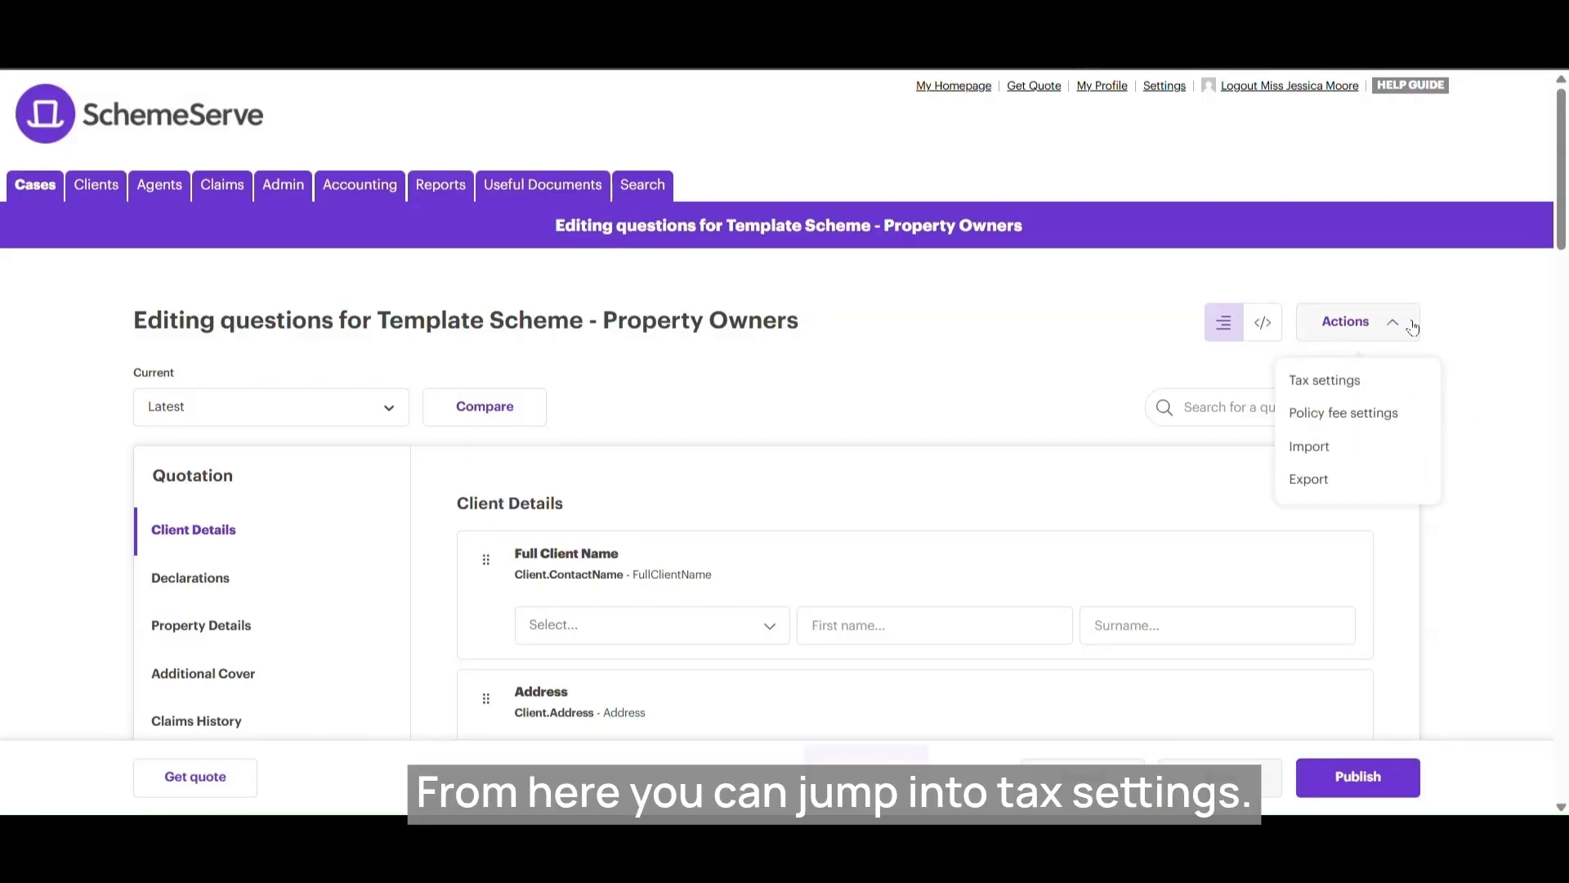
pyautogui.click(1390, 377)
pyautogui.doubleClick(765, 375)
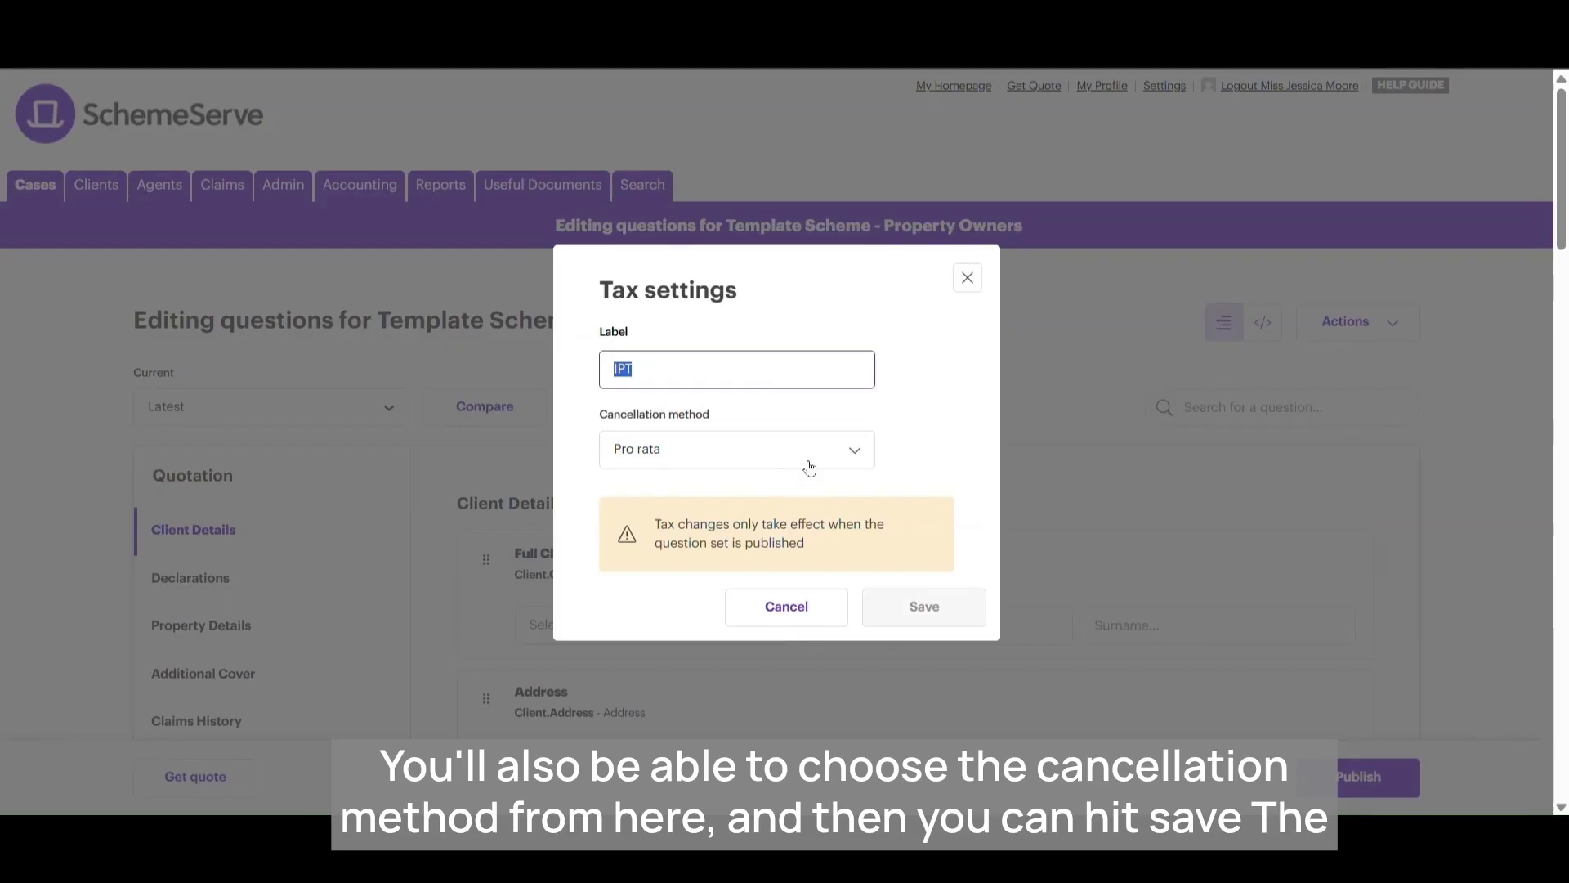
pyautogui.click(967, 279)
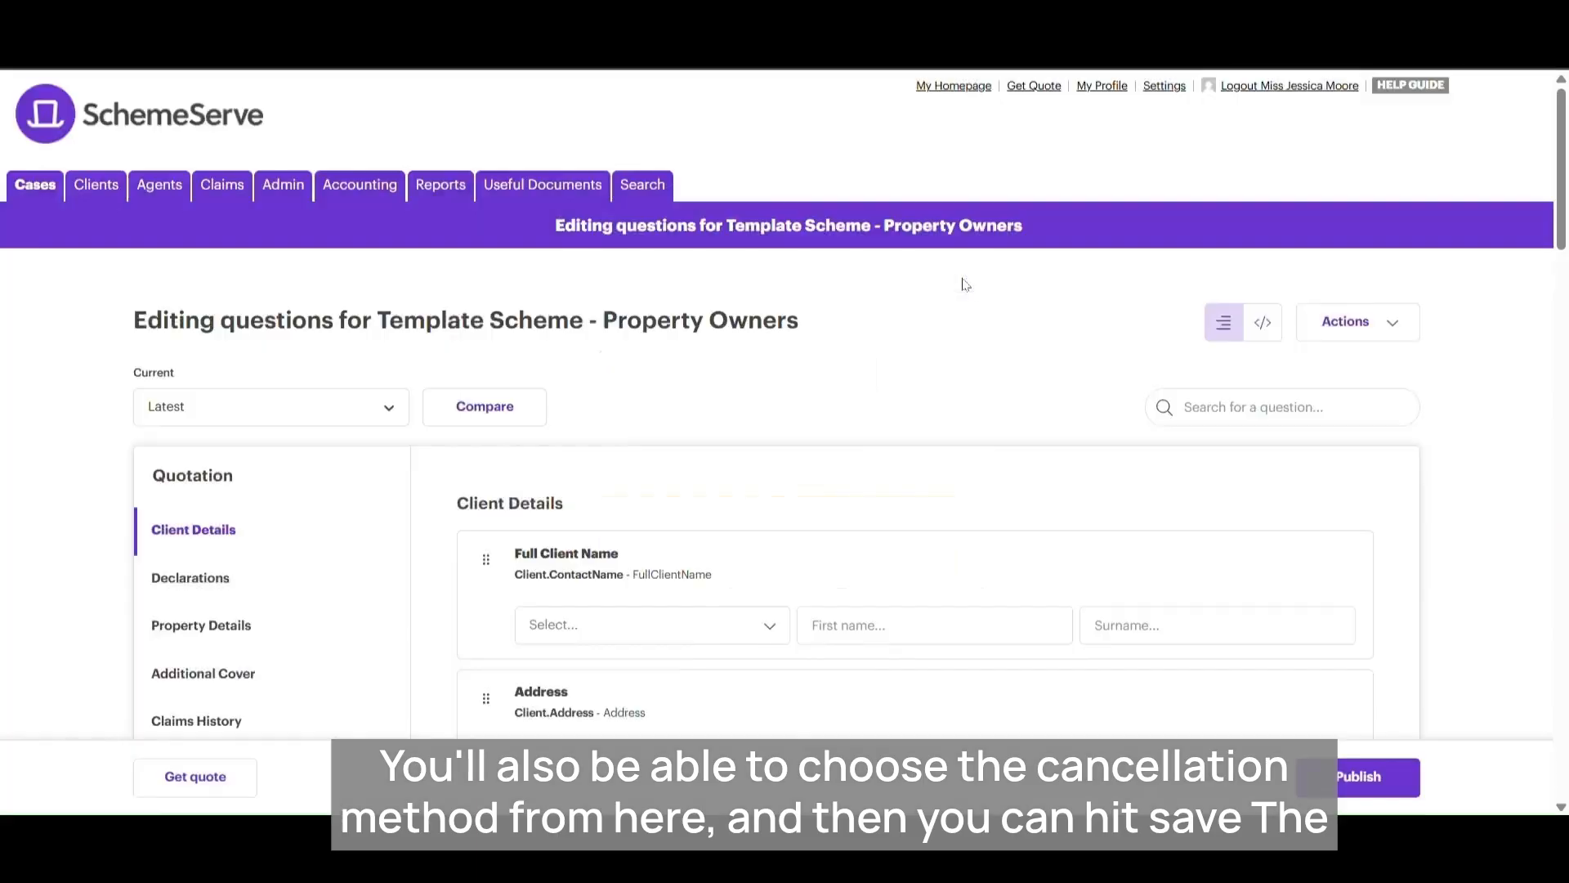
# - Review the policy fee settings' label and cancellation method, and close them without saving
pyautogui.click(1373, 331)
pyautogui.click(1399, 411)
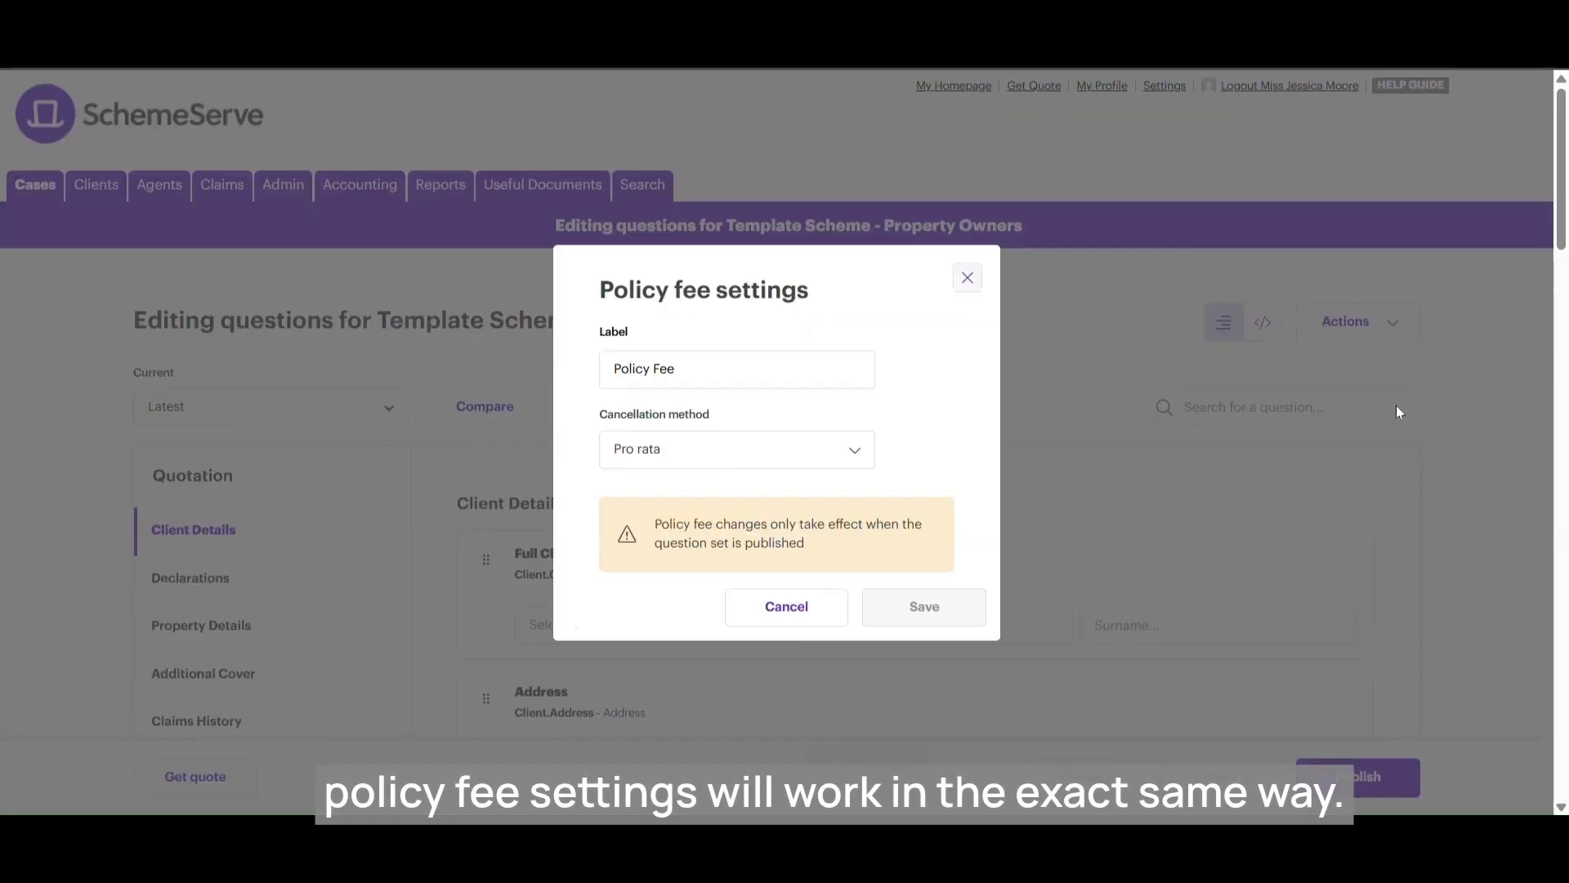
pyautogui.moveTo(753, 375); pyautogui.dragTo(569, 375)
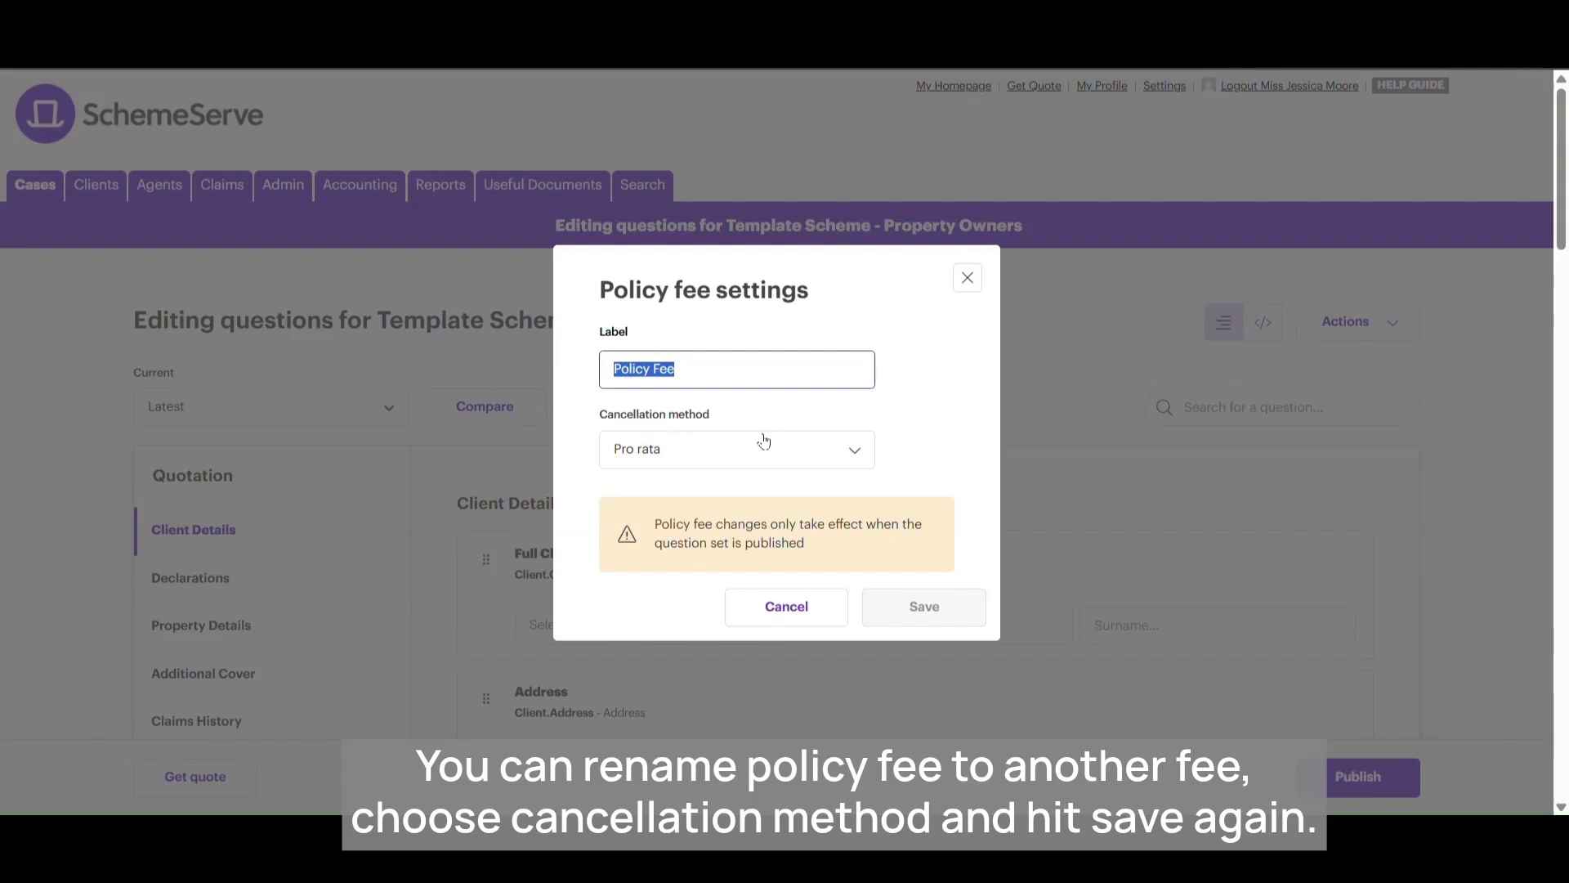
pyautogui.click(964, 282)
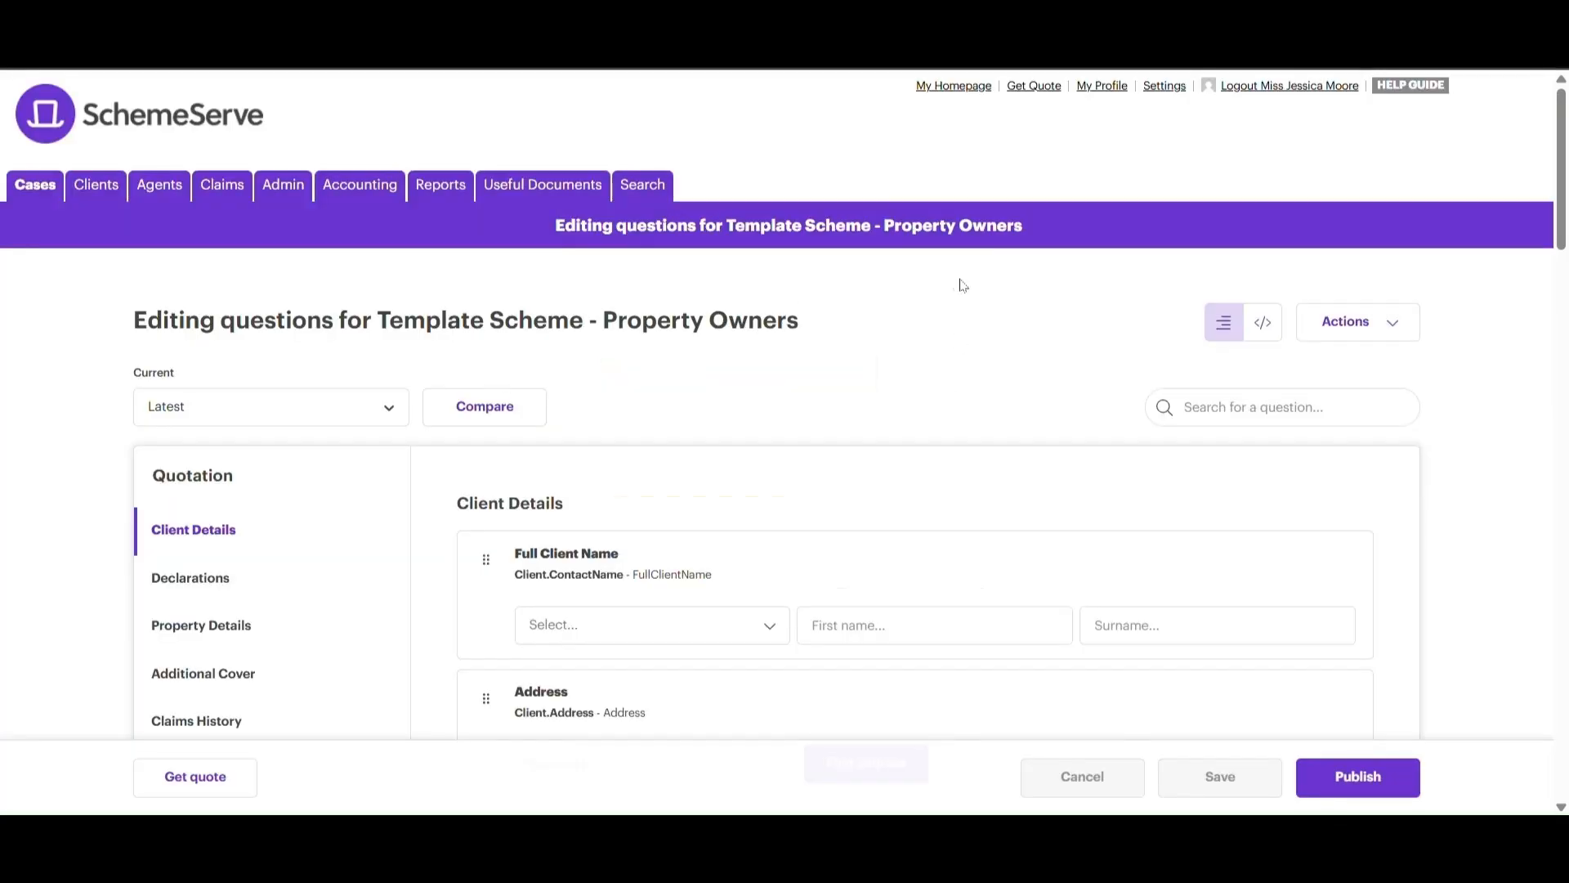
# - Open the question set import and check which file format it requires
pyautogui.click(1394, 322)
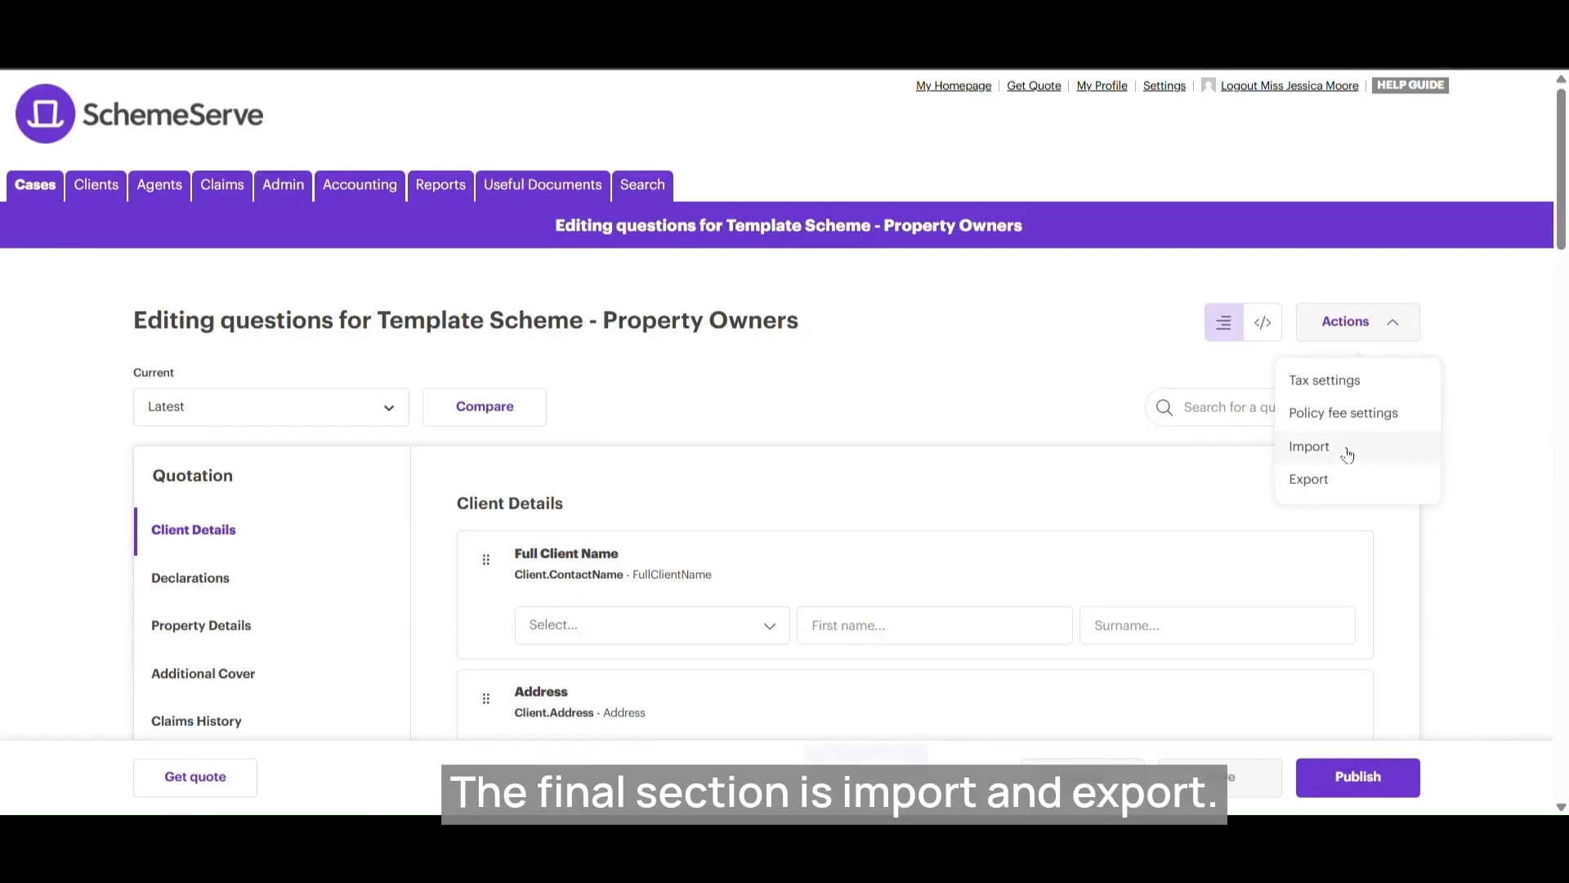
pyautogui.click(1348, 455)
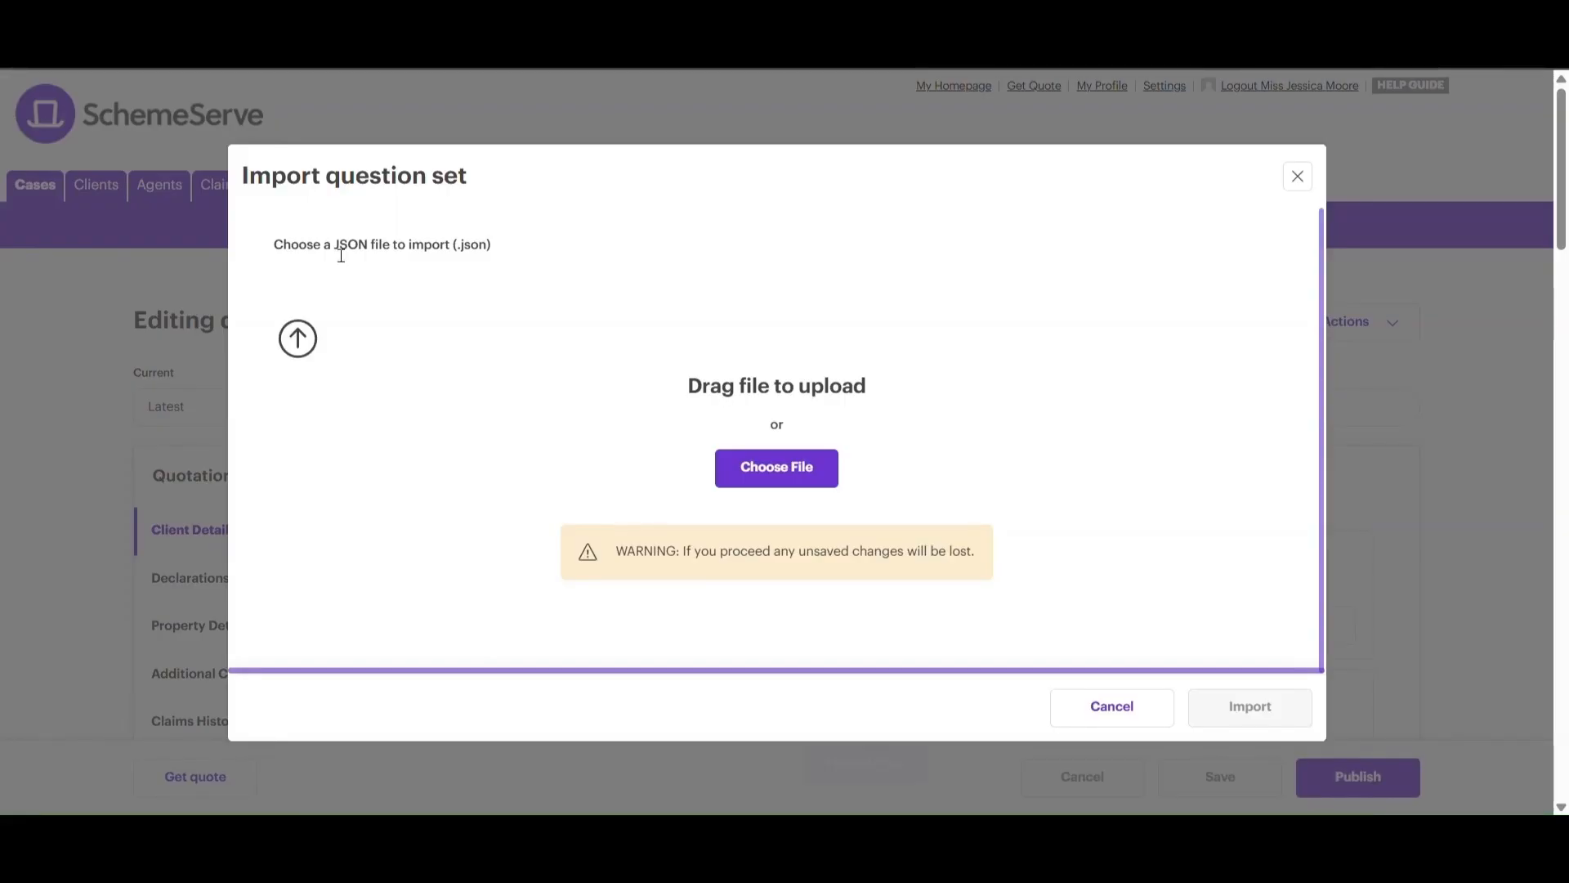
pyautogui.moveTo(333, 246); pyautogui.dragTo(372, 247)
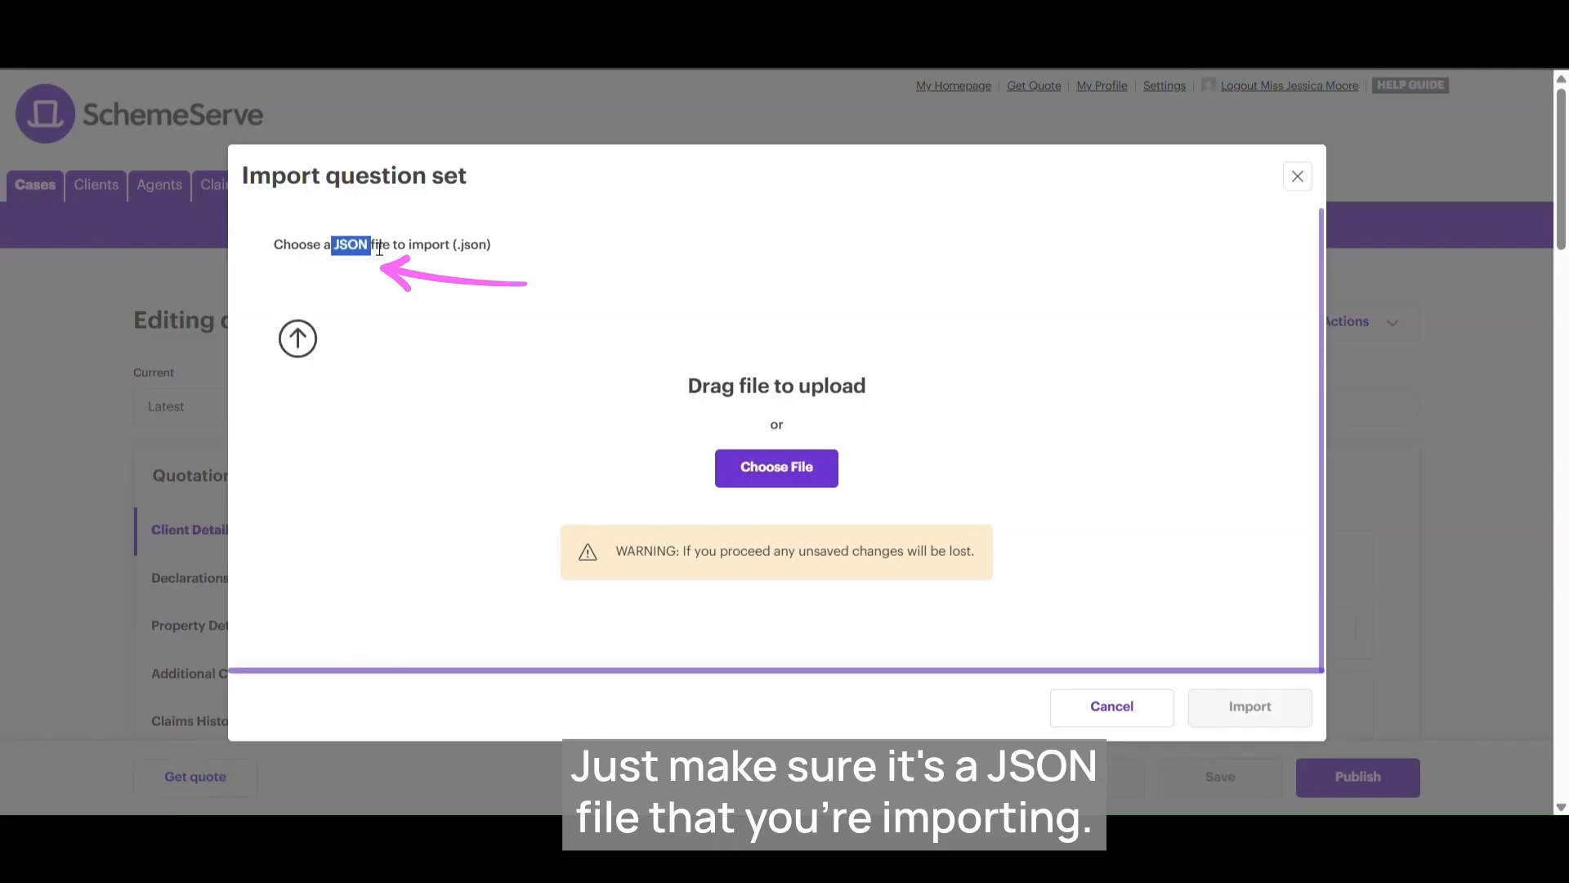
pyautogui.click(626, 280)
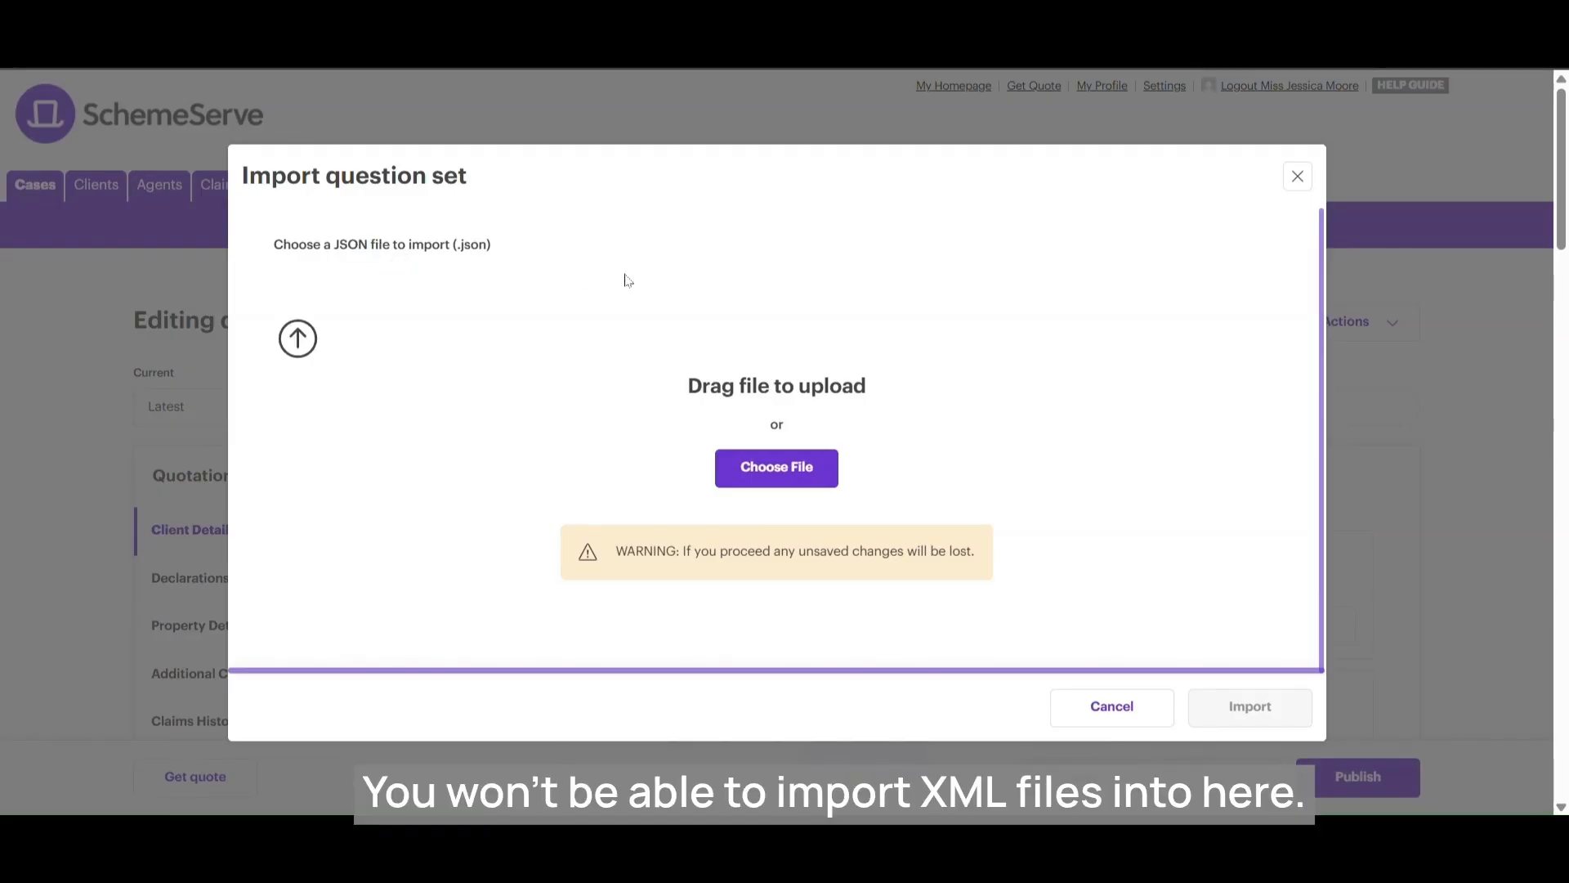